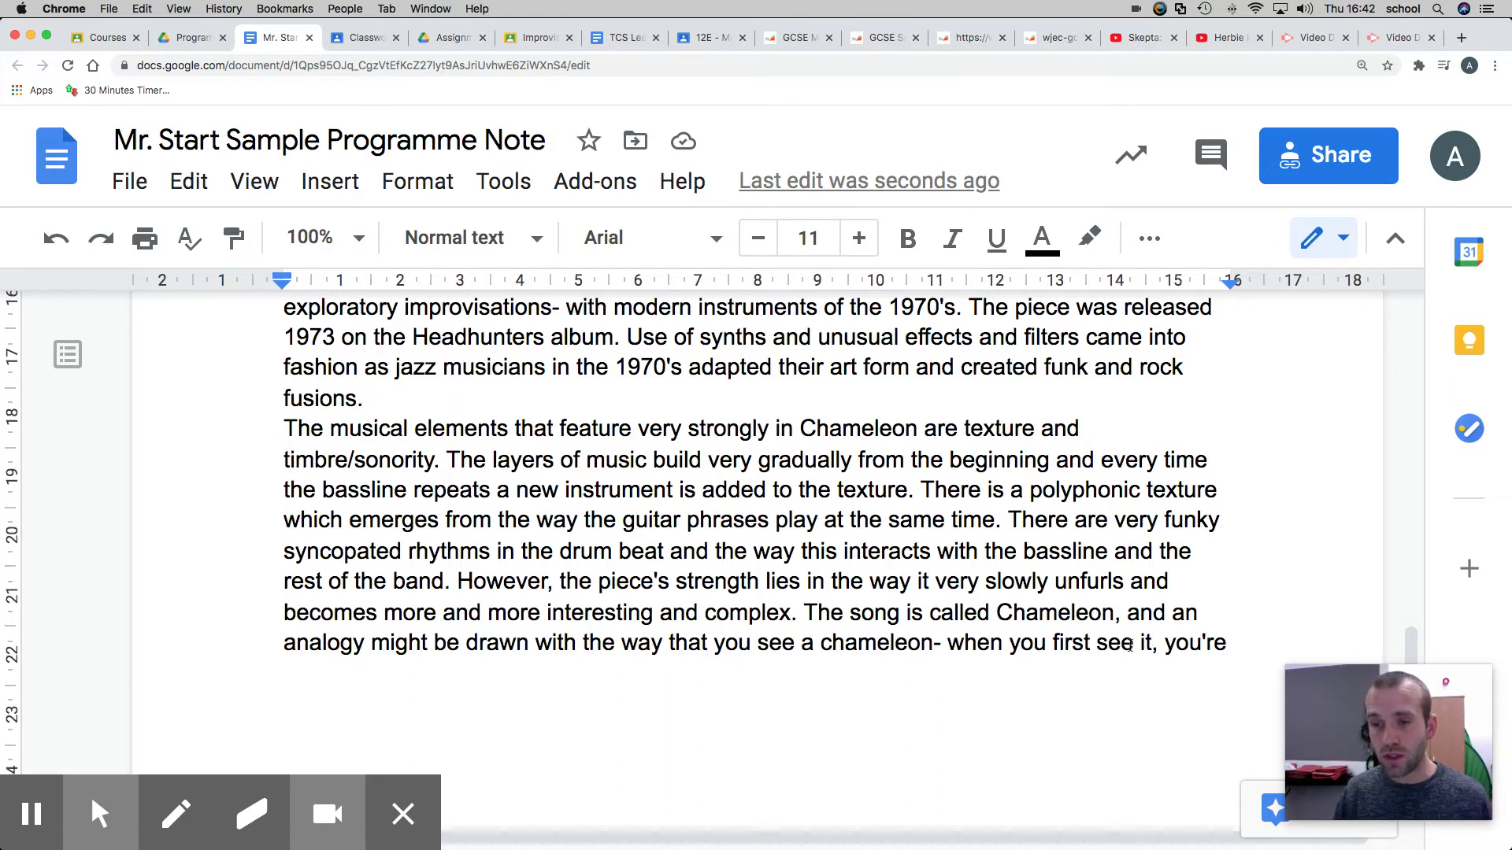
text(not sure it')
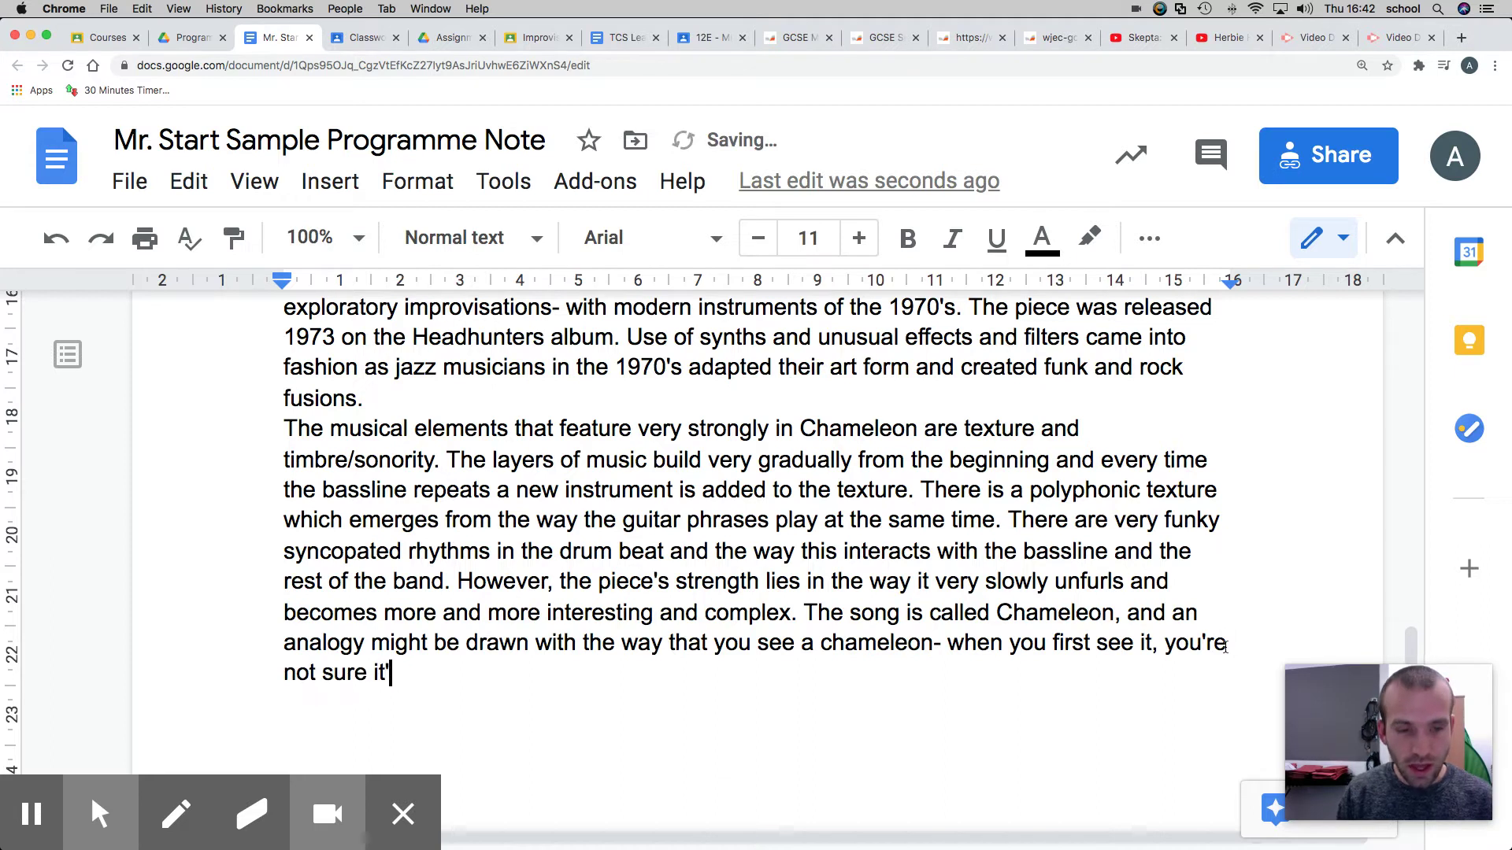
text(s there. the)
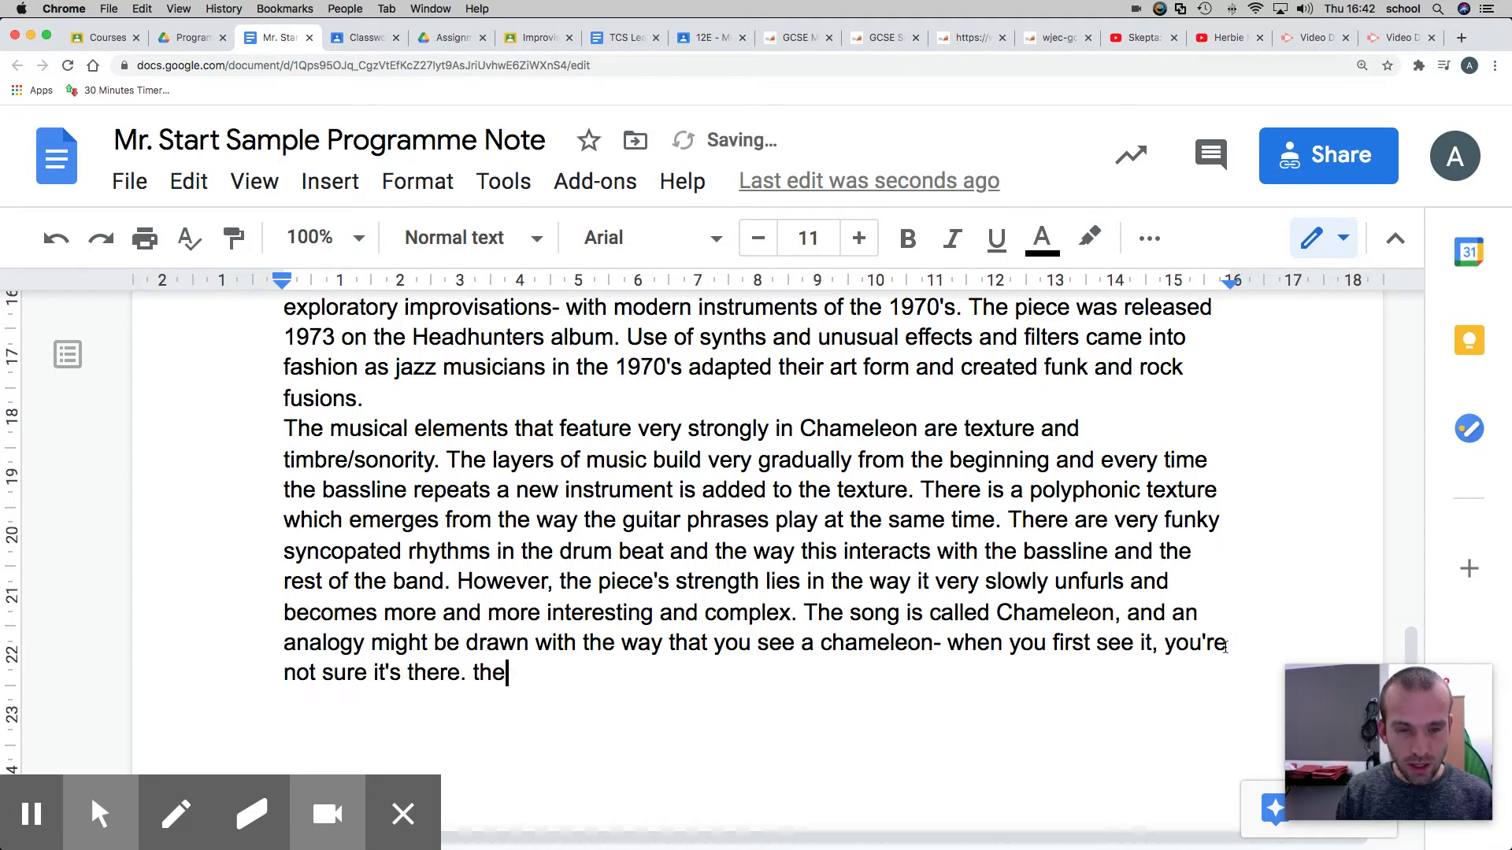
Step: Continue the analogy with 'not sure it's there. Then the more you observe, the more interest…'
key(BackSpace)
key(BackSpace)
key(BackSpace)
text(Then the more y)
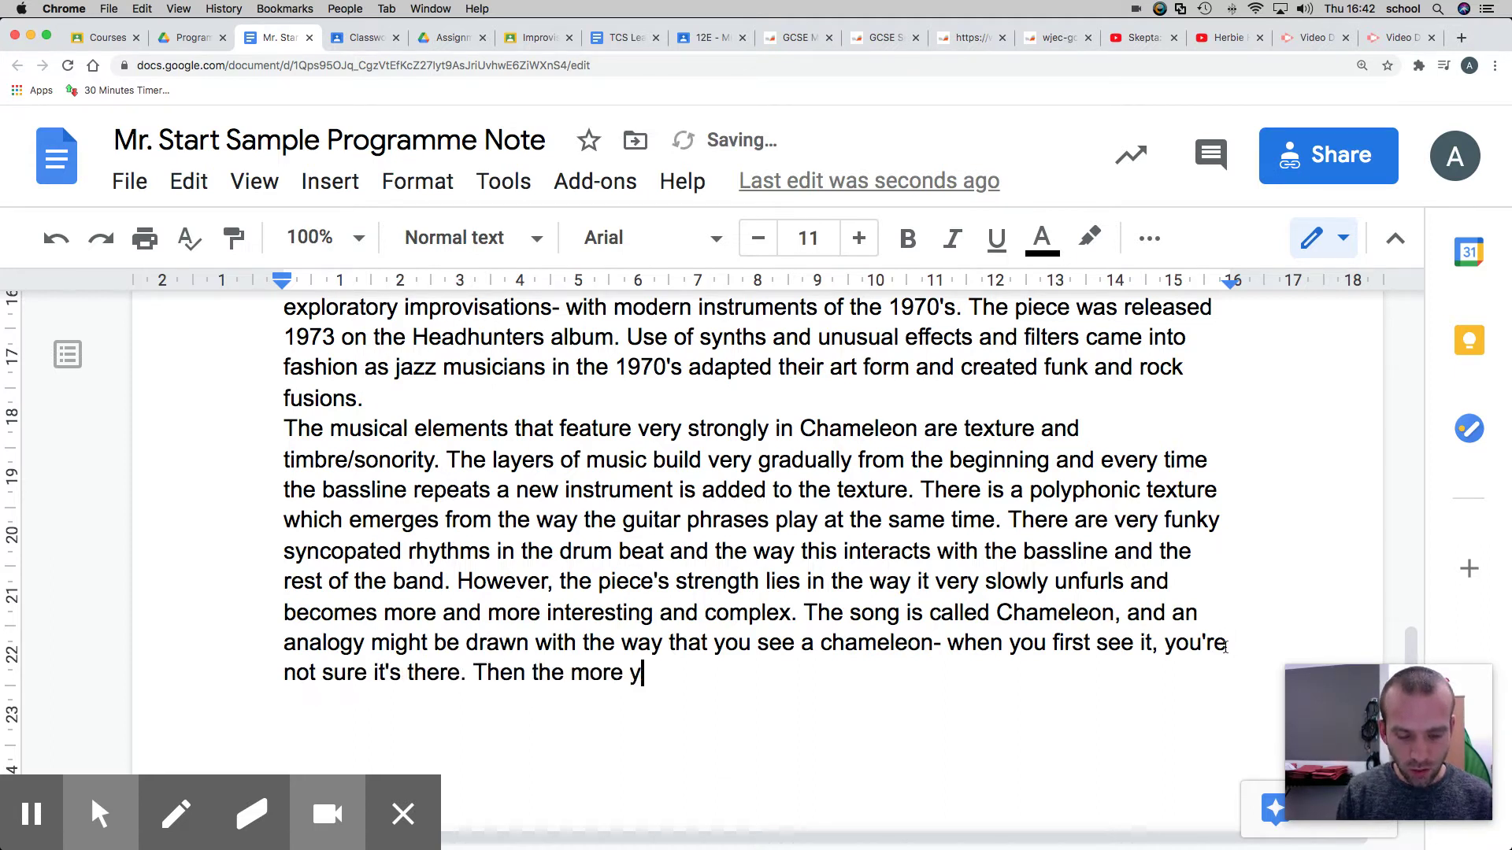
text(ou observe)
key(BackSpace)
key(BackSpace)
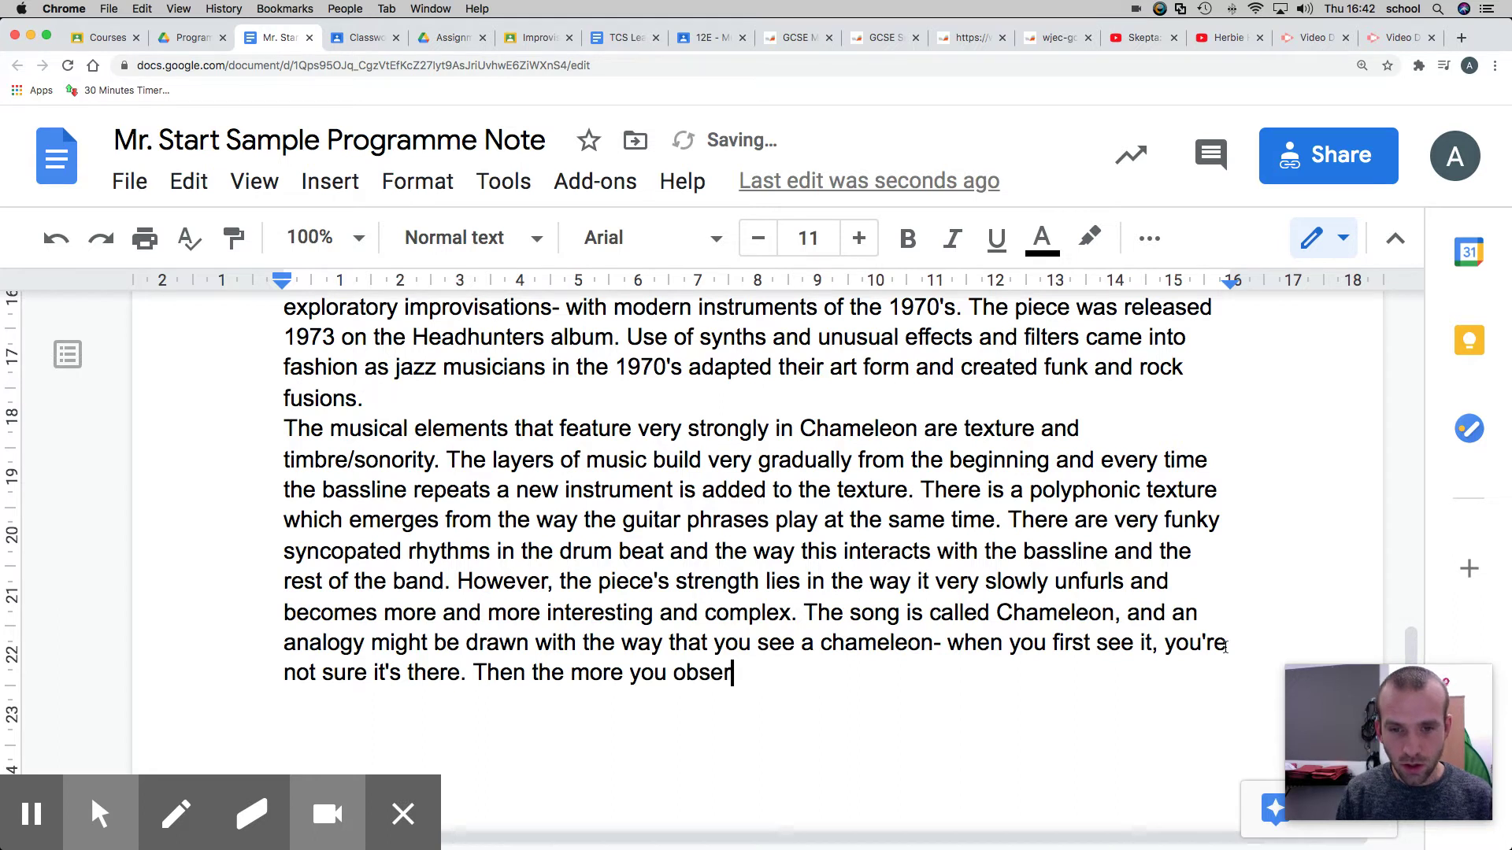
text(ve, tyjhe)
key(BackSpace)
key(BackSpace)
key(BackSpace)
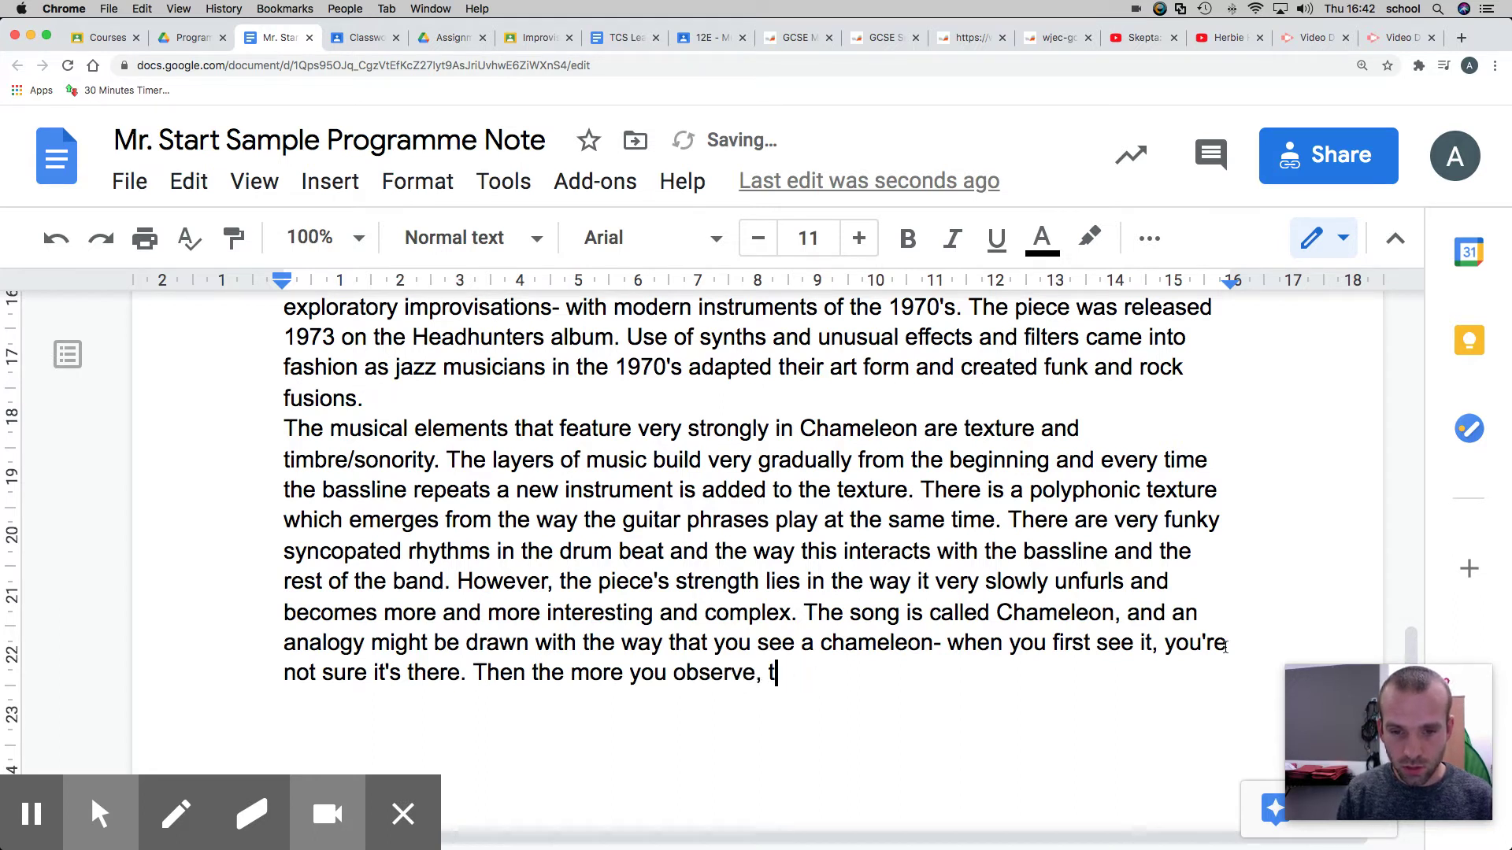
text(he more interest)
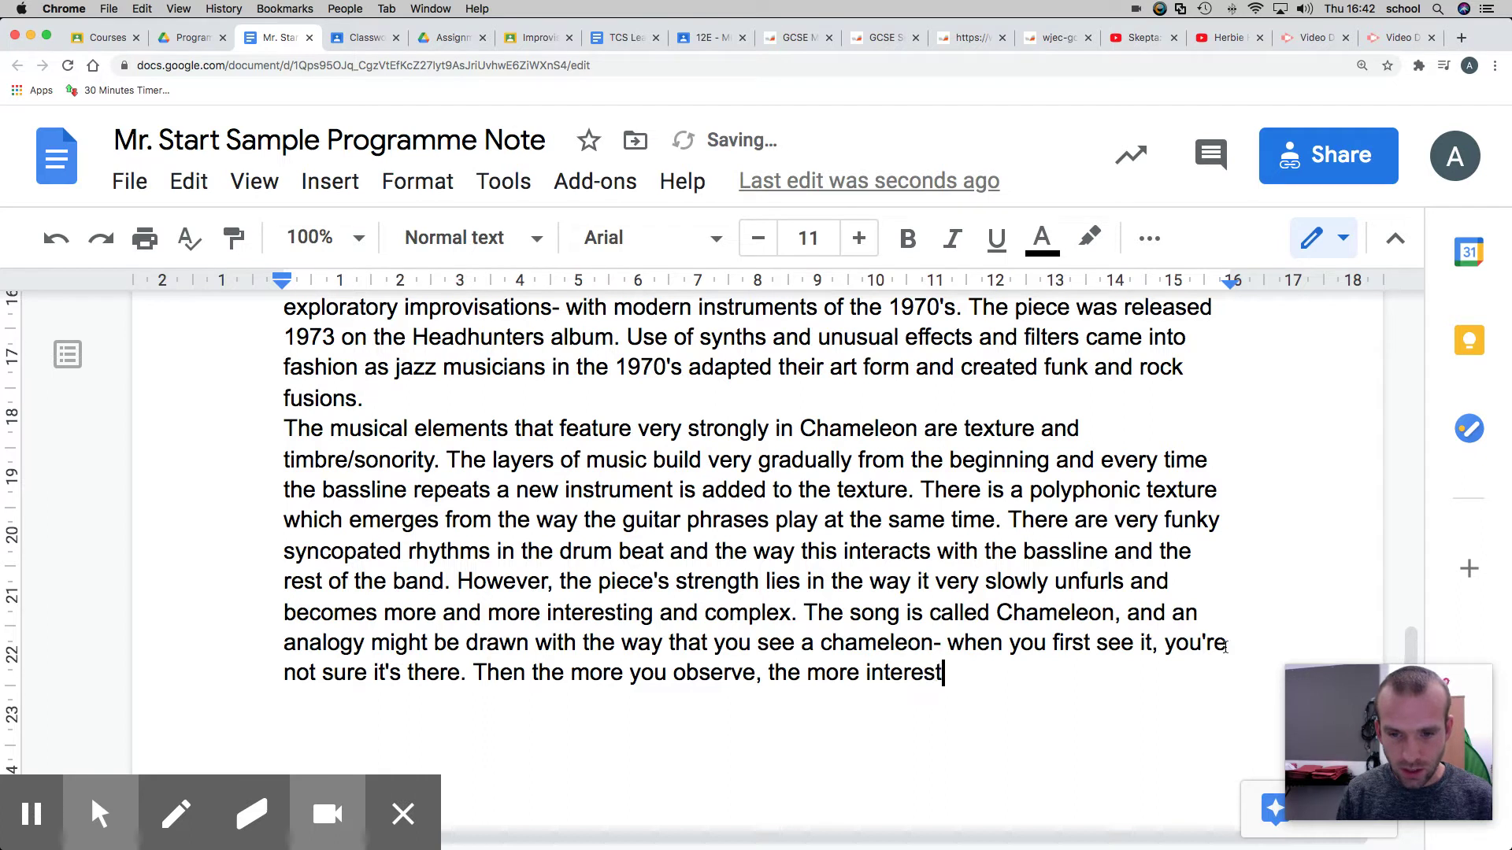
text(ing the animal l)
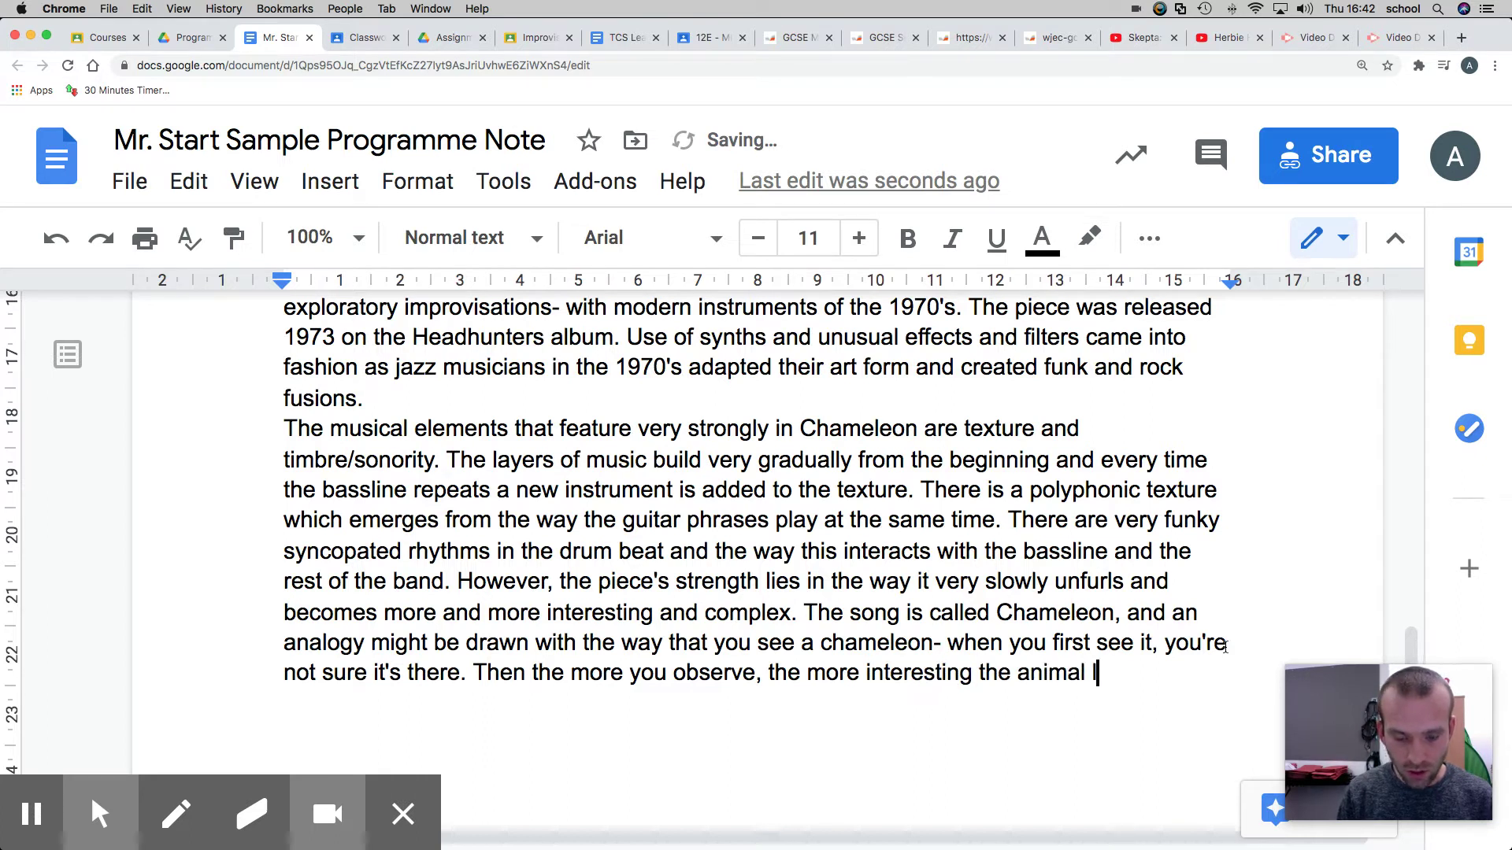
text(ooks.)
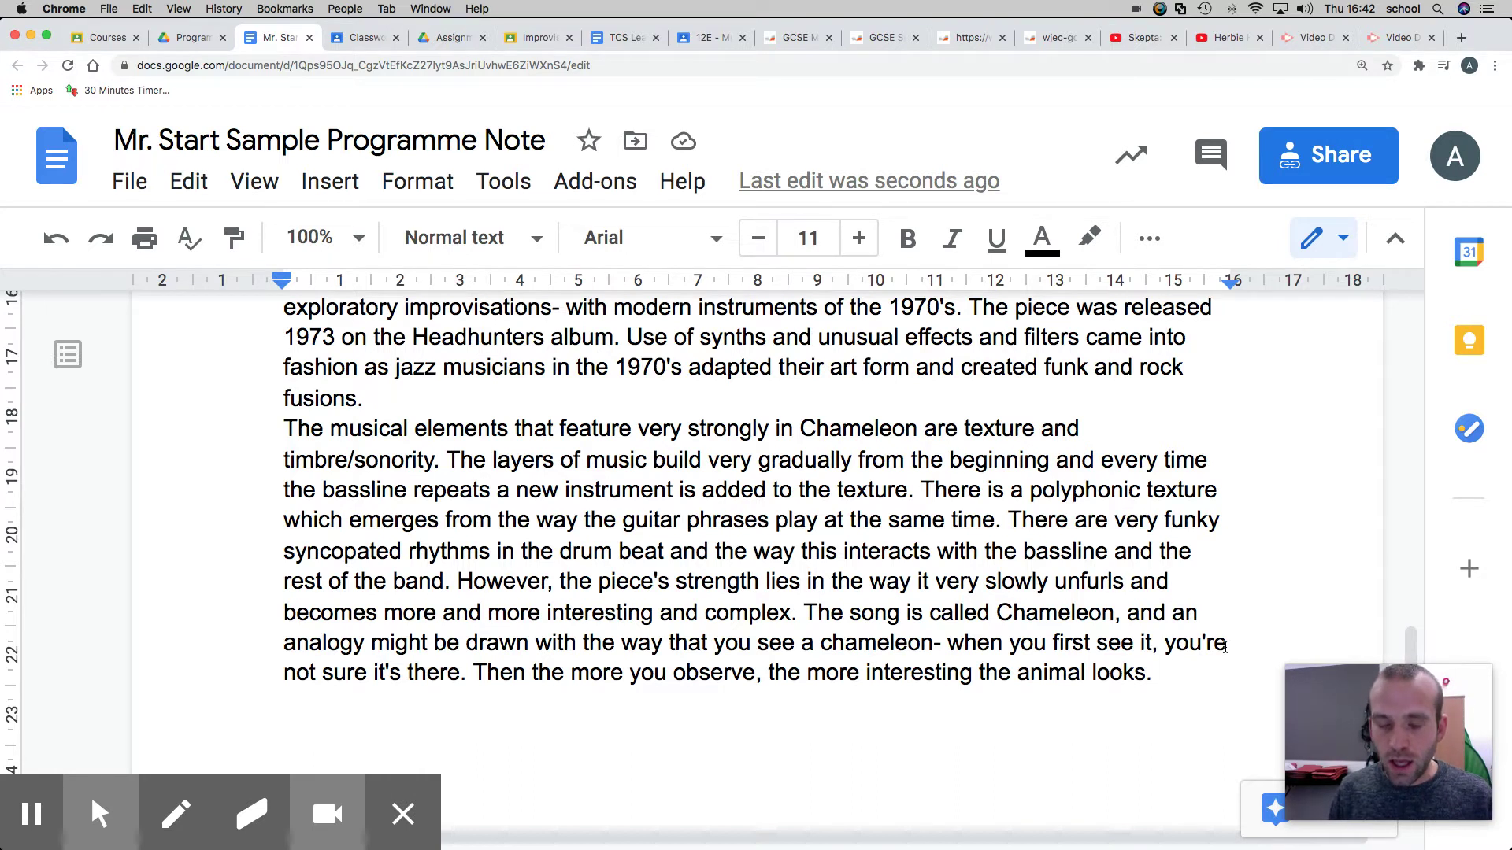
text( The)
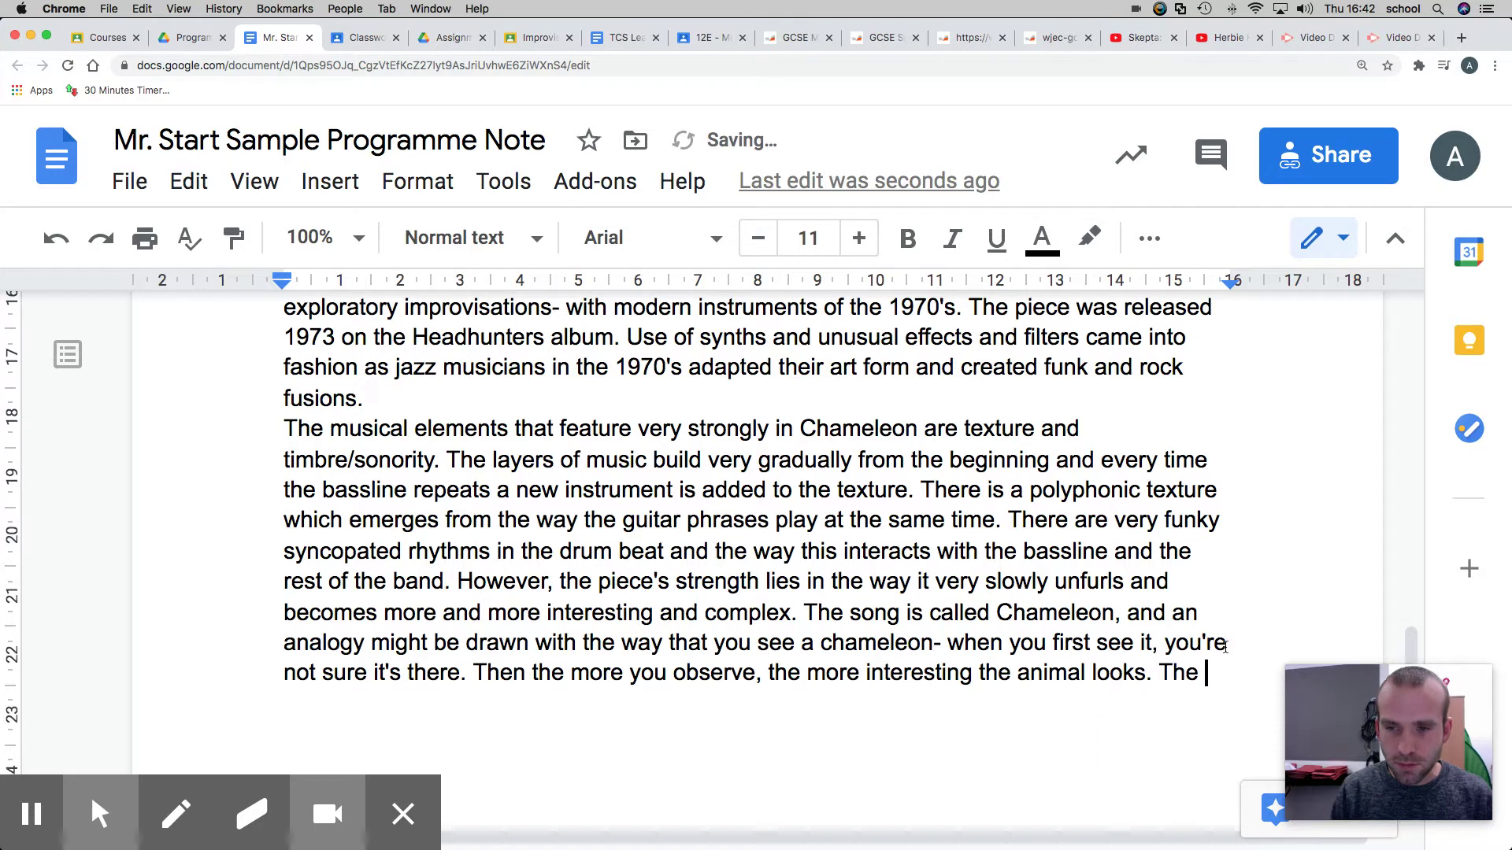
Step: Add the mainly homophonic melody-and-accompaniment sentence, with a dash after 'accompaniment'
key(BackSpace)
key(BackSpace)
key(BackSpace)
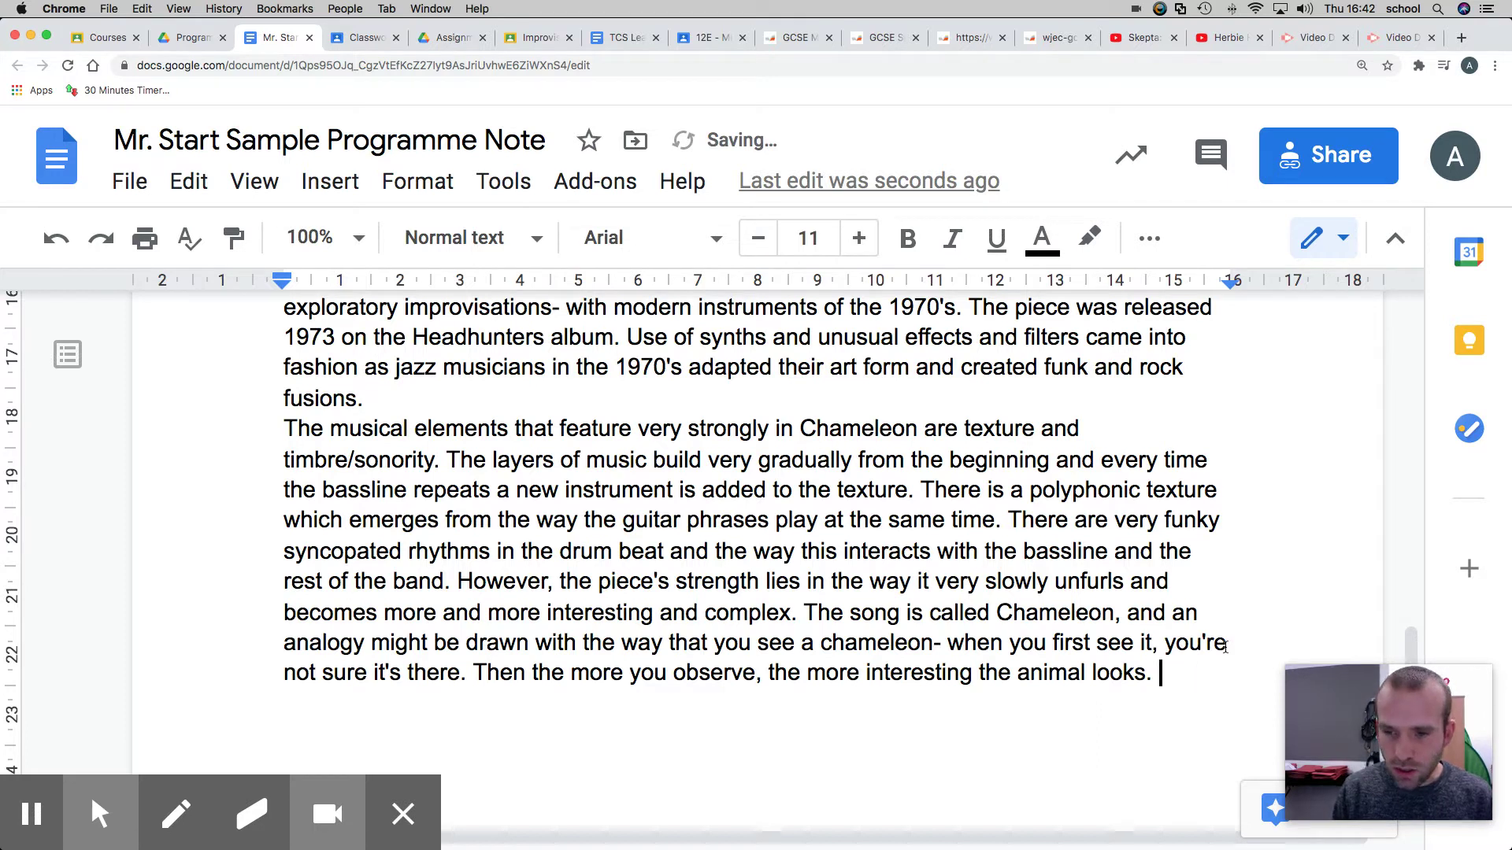
text(The texu)
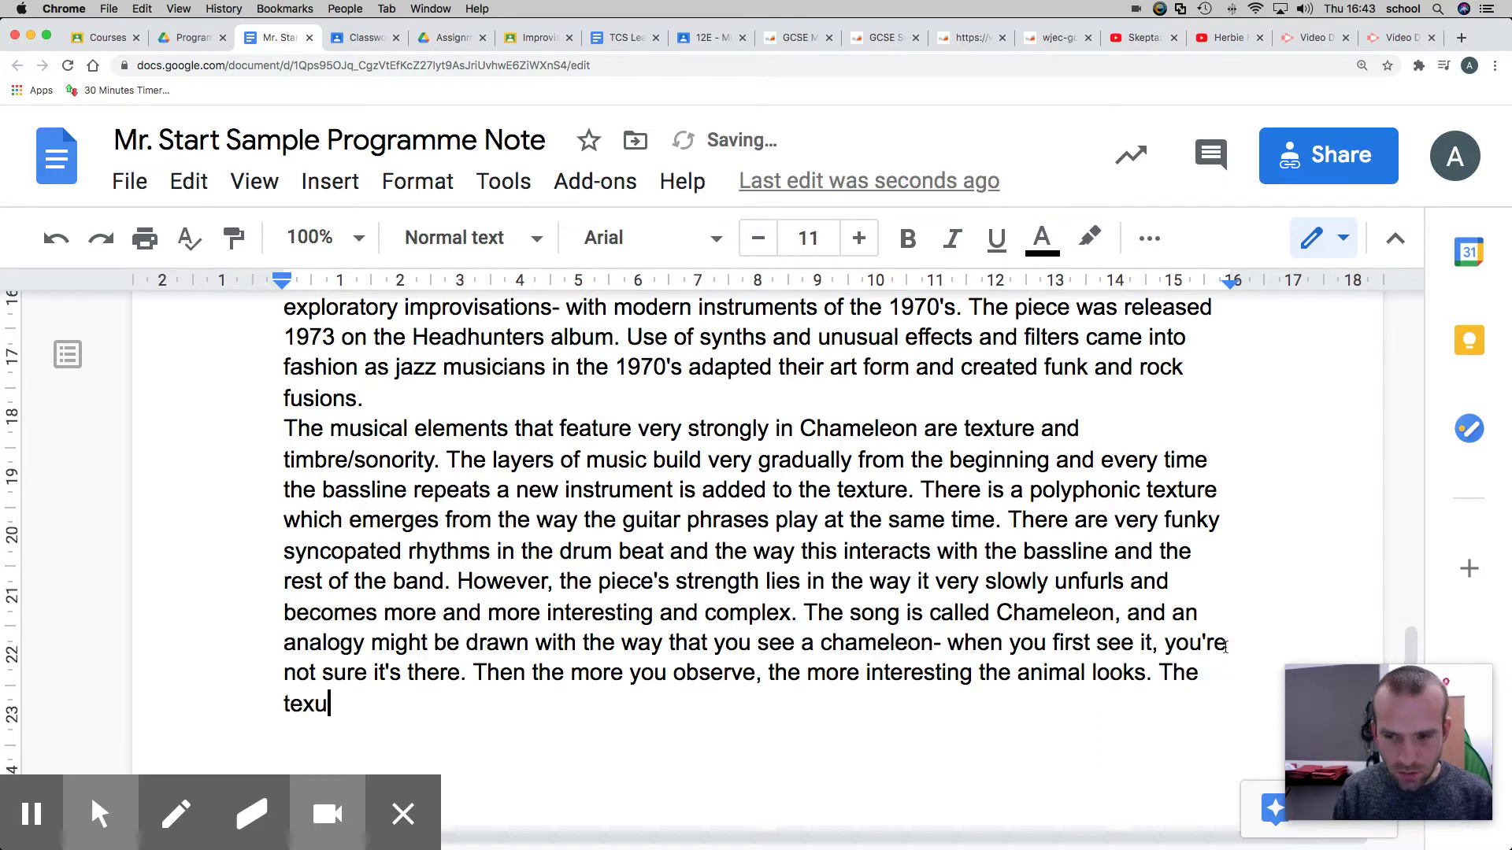
key(BackSpace)
text(ture bec)
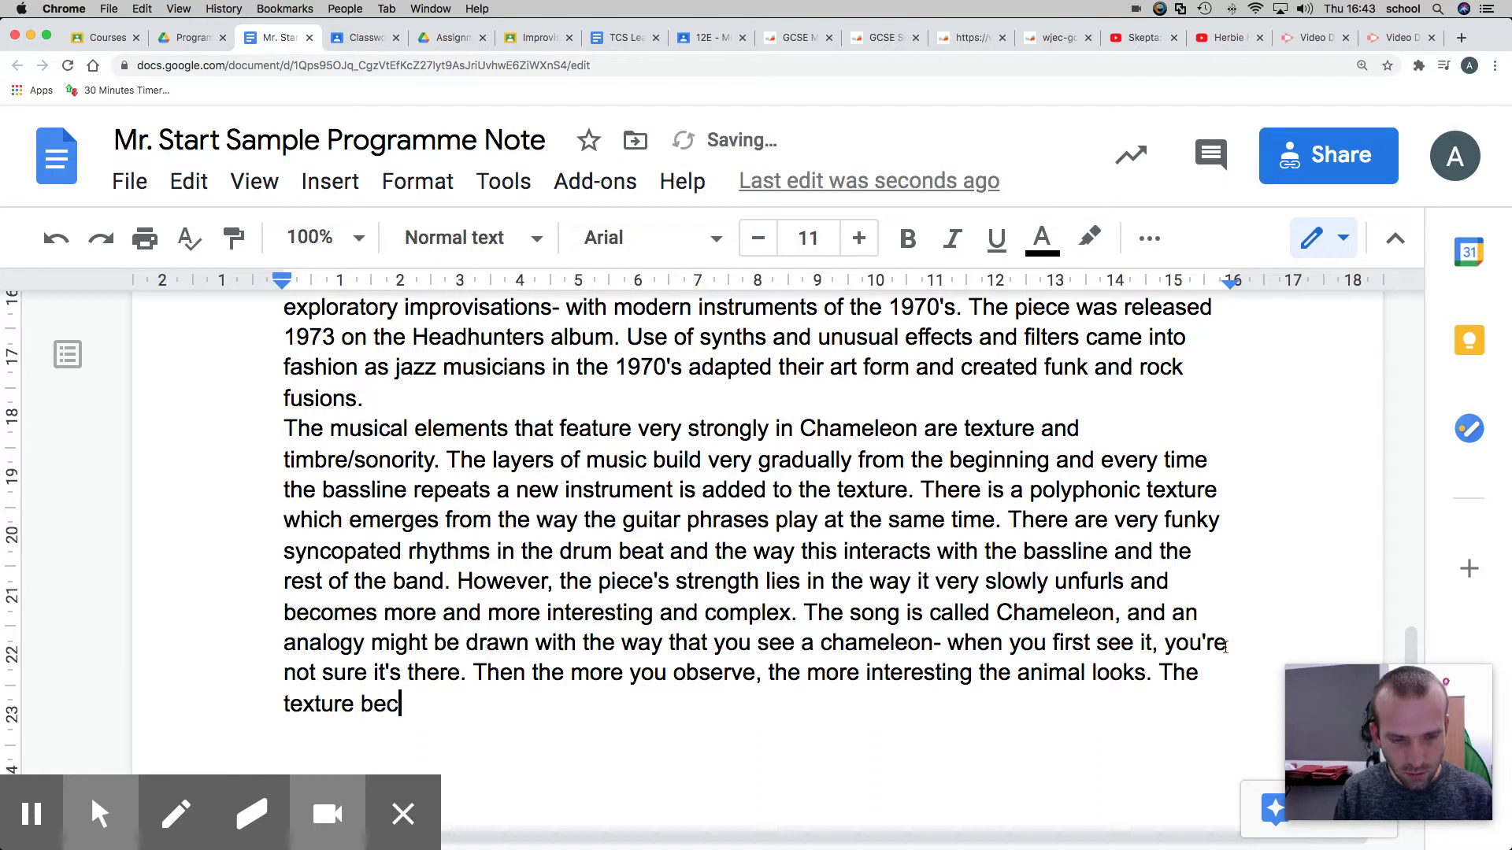
text(omes mainly )
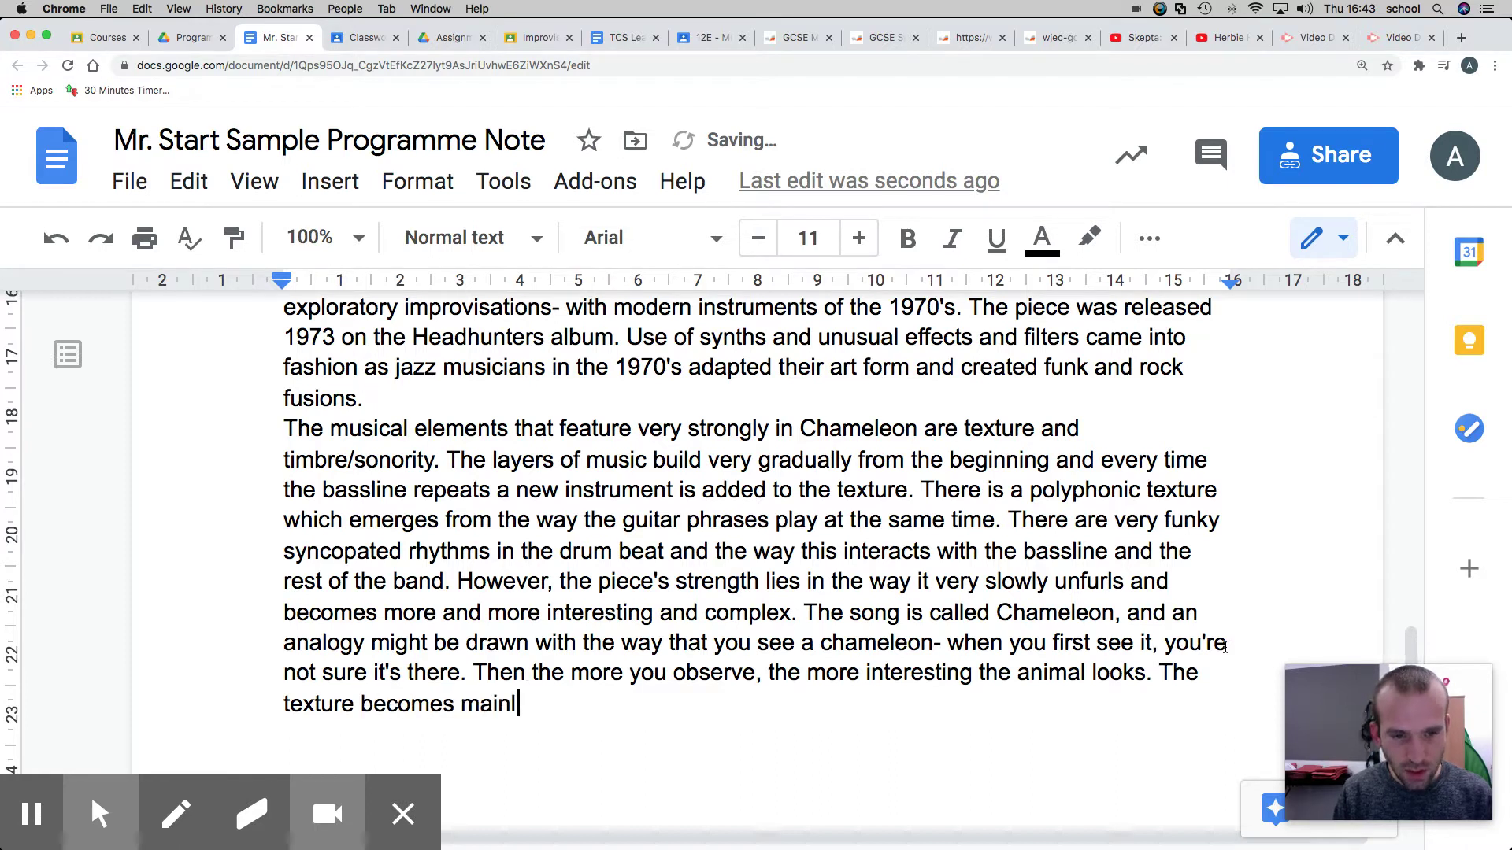
text(homophonic )
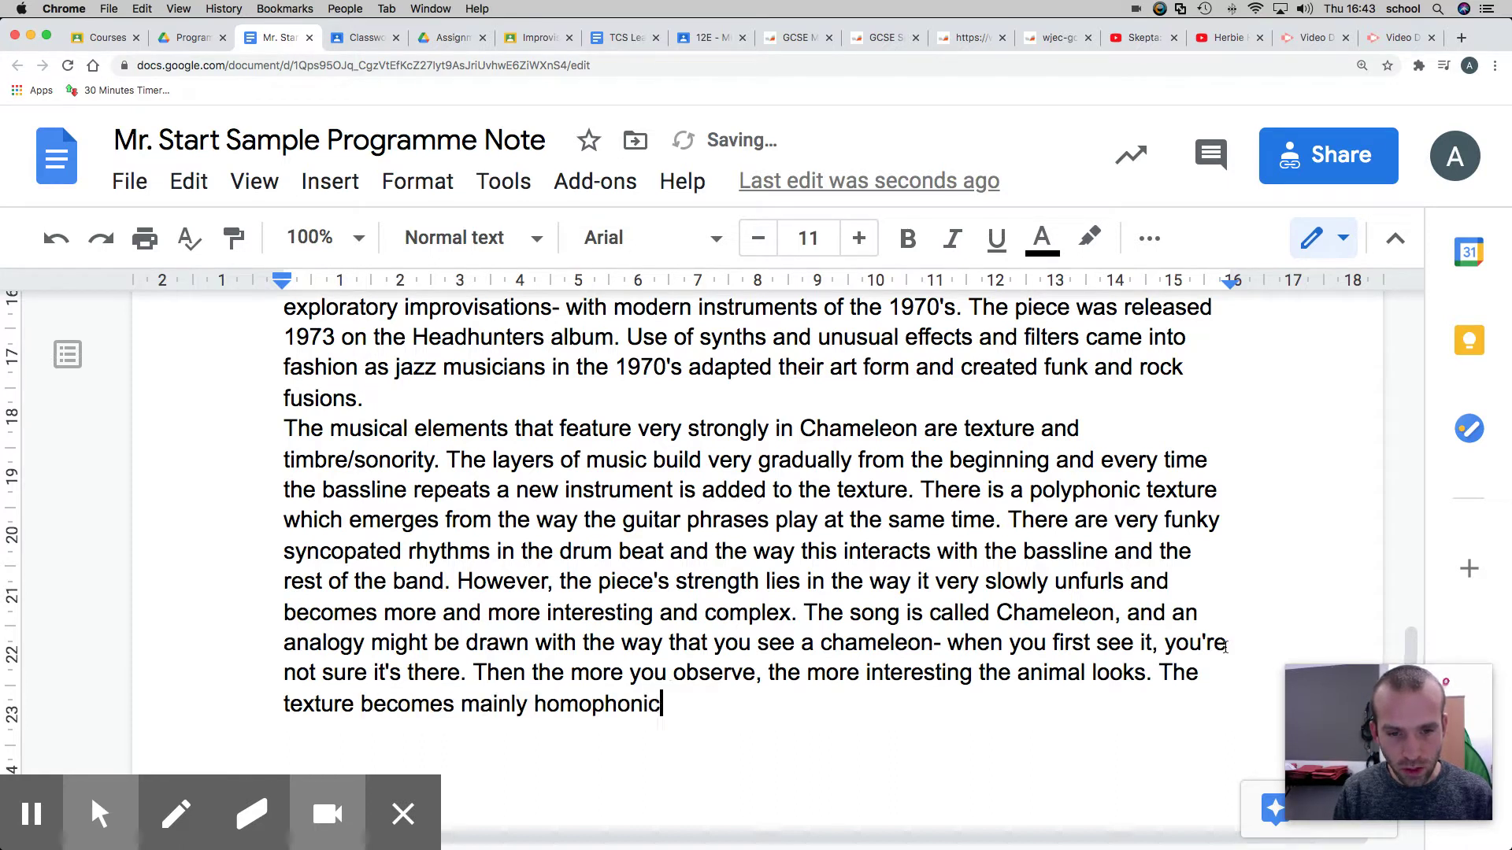
text(- melody and )
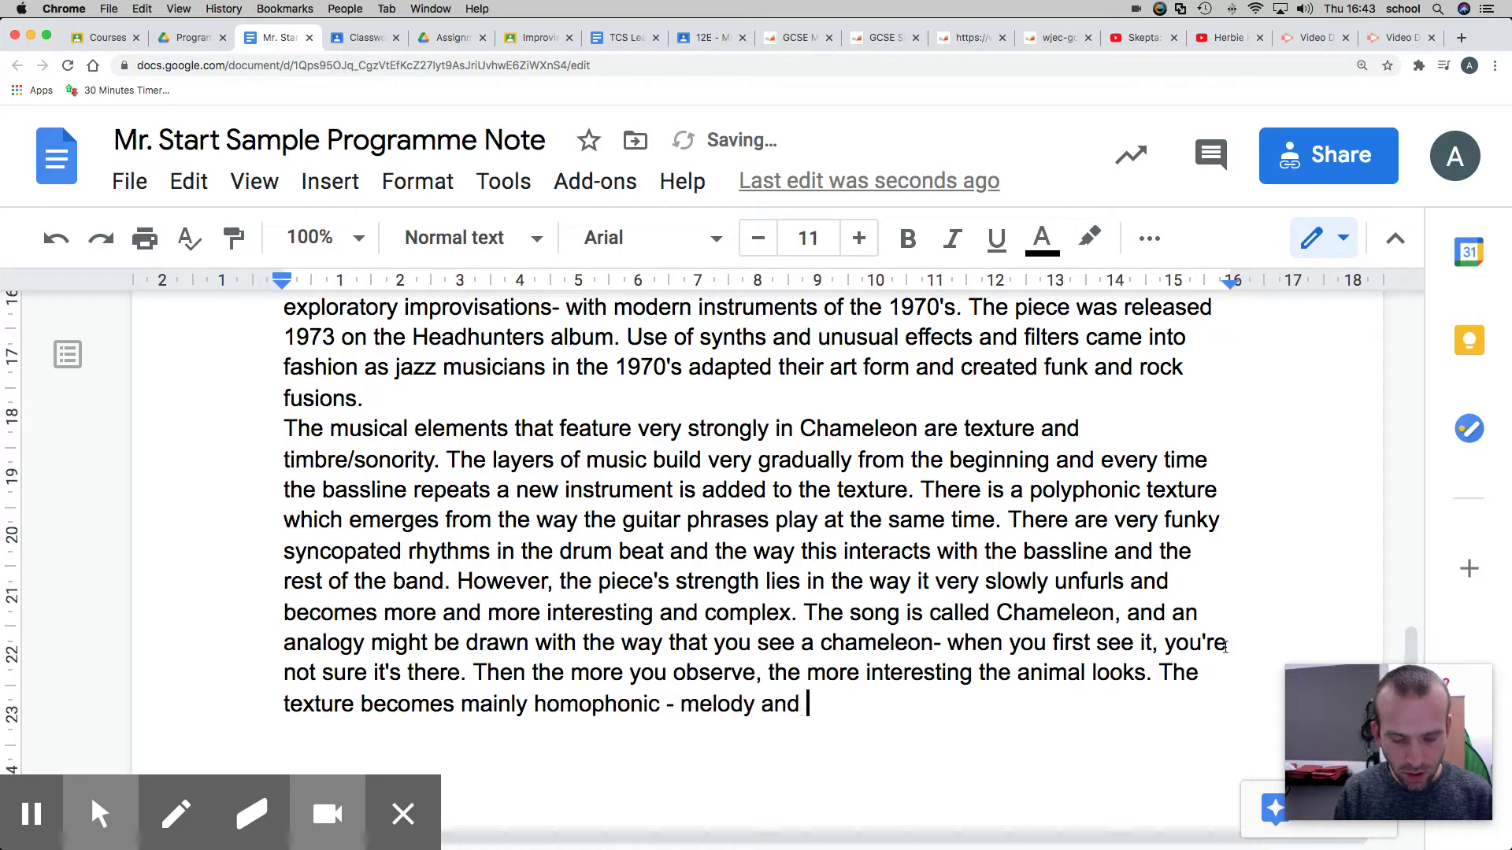
text(accompaniment for )
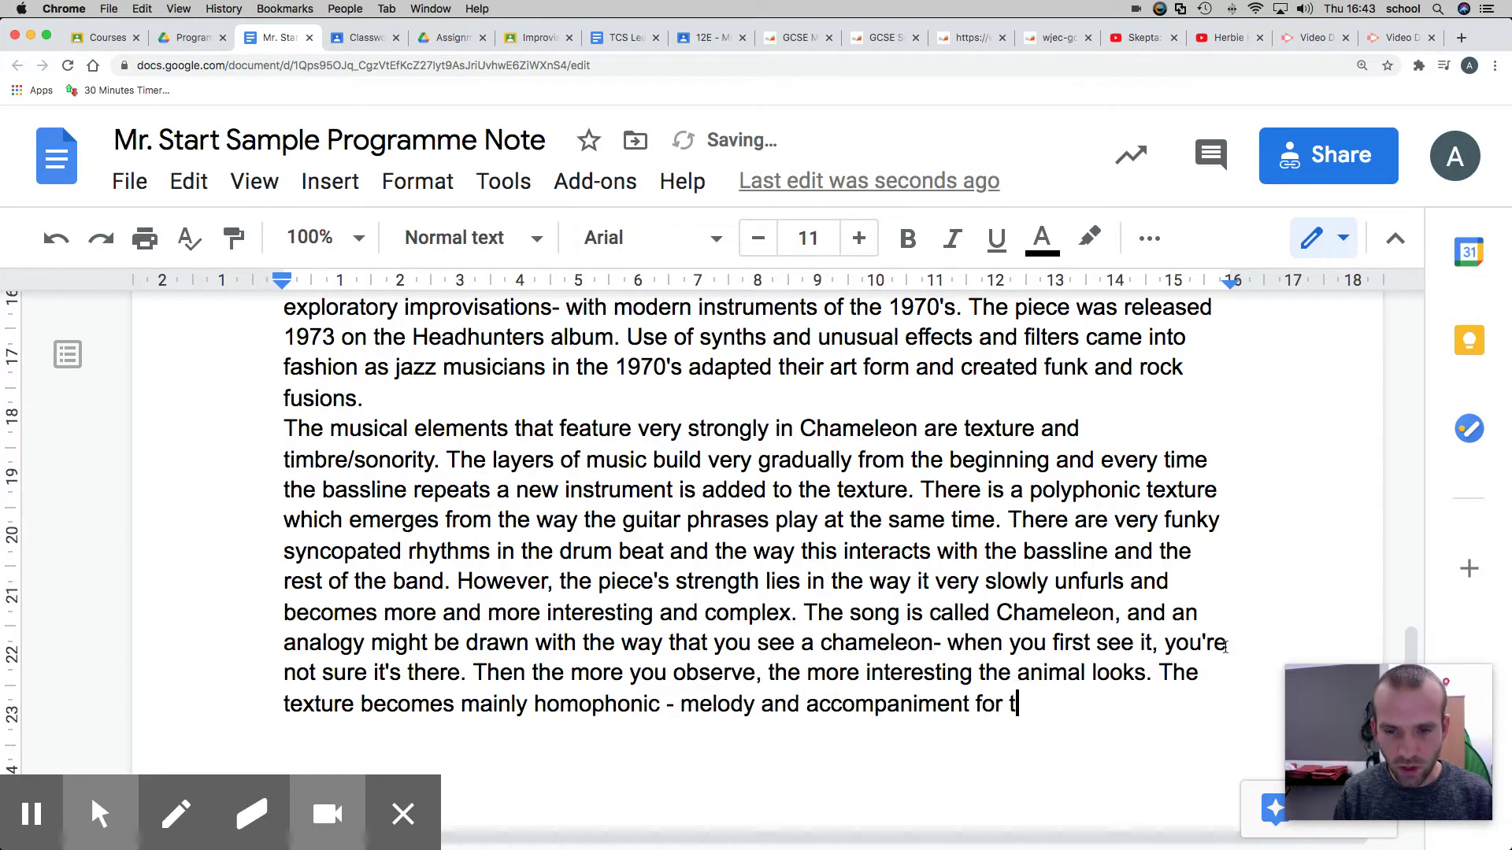
text(the main melod)
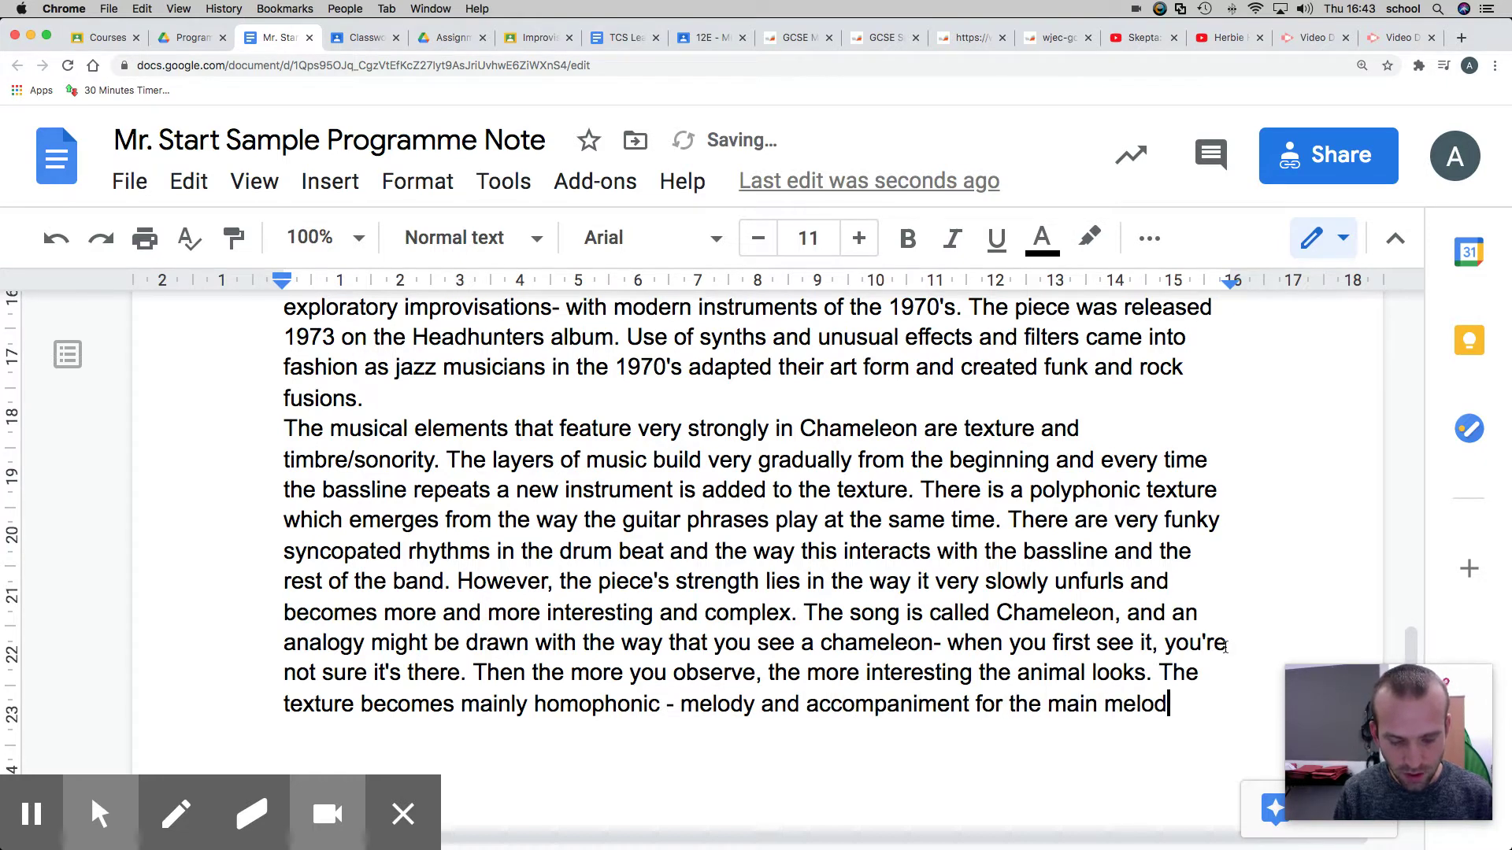
text(y section)
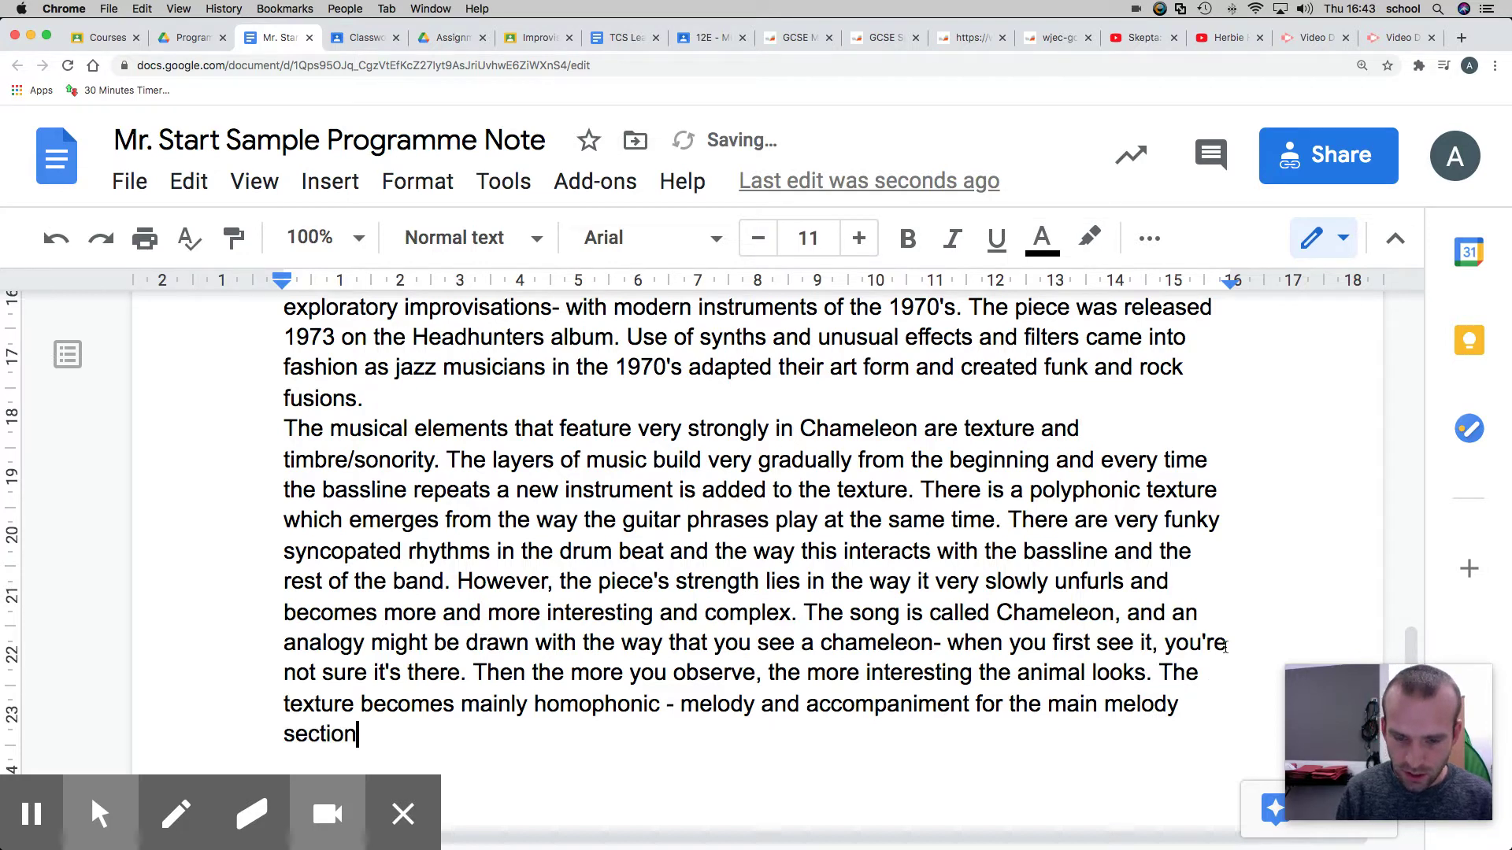
click(972, 705)
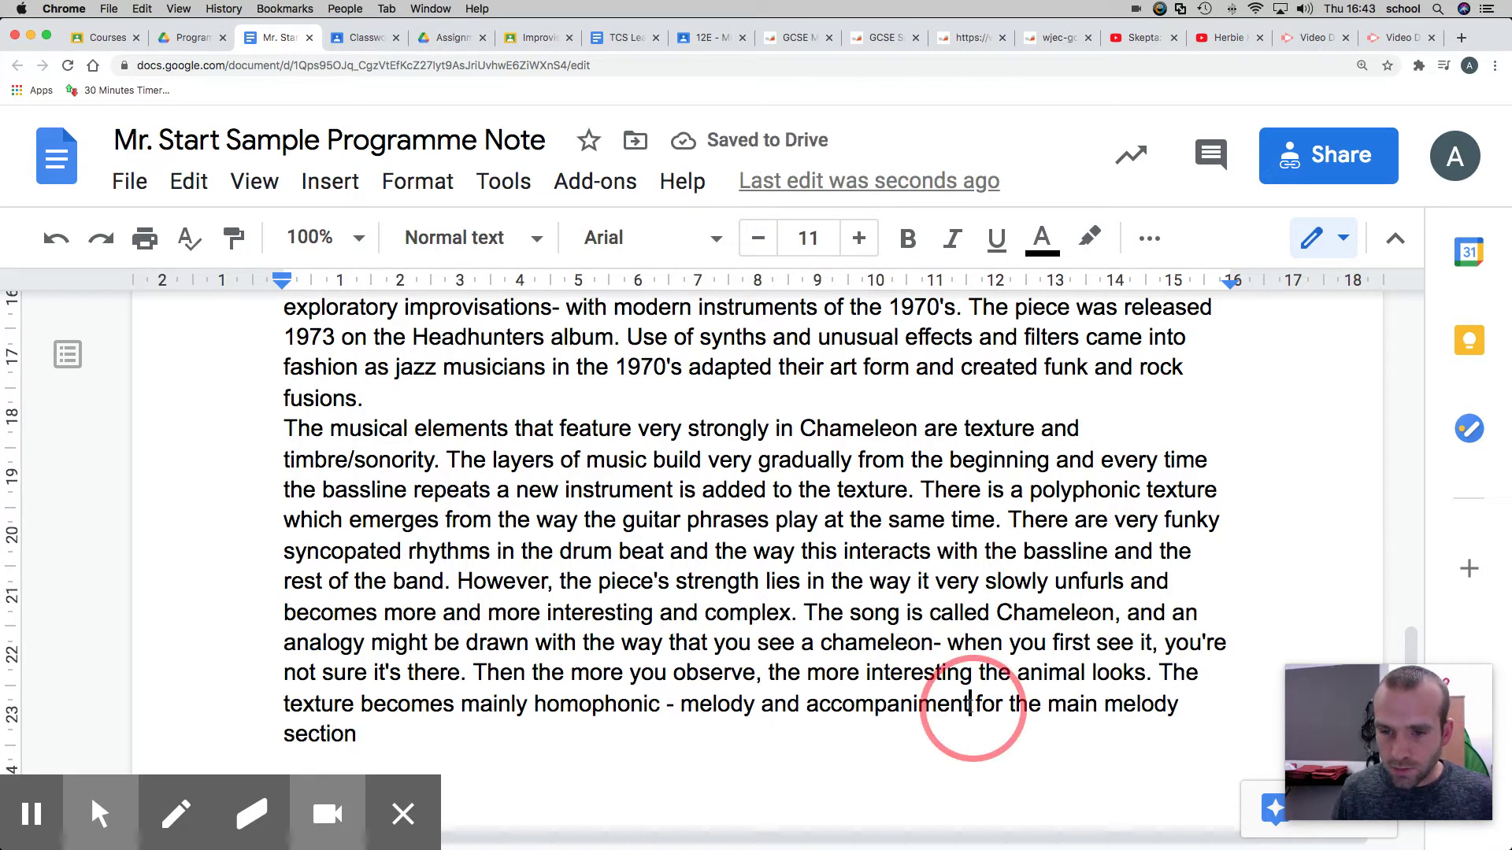
text(-)
click(982, 746)
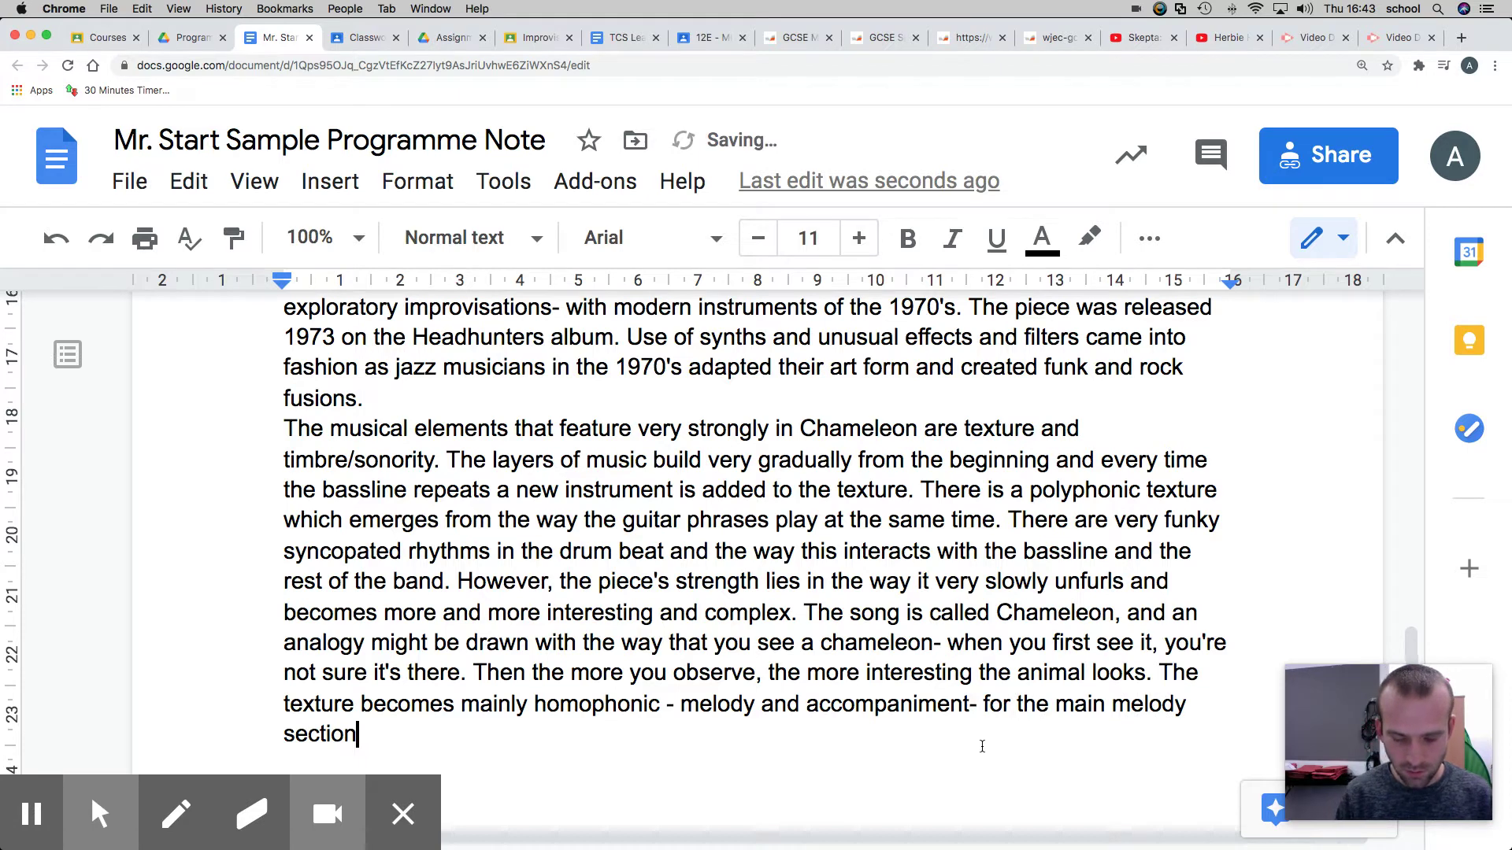
text(. There are lkots)
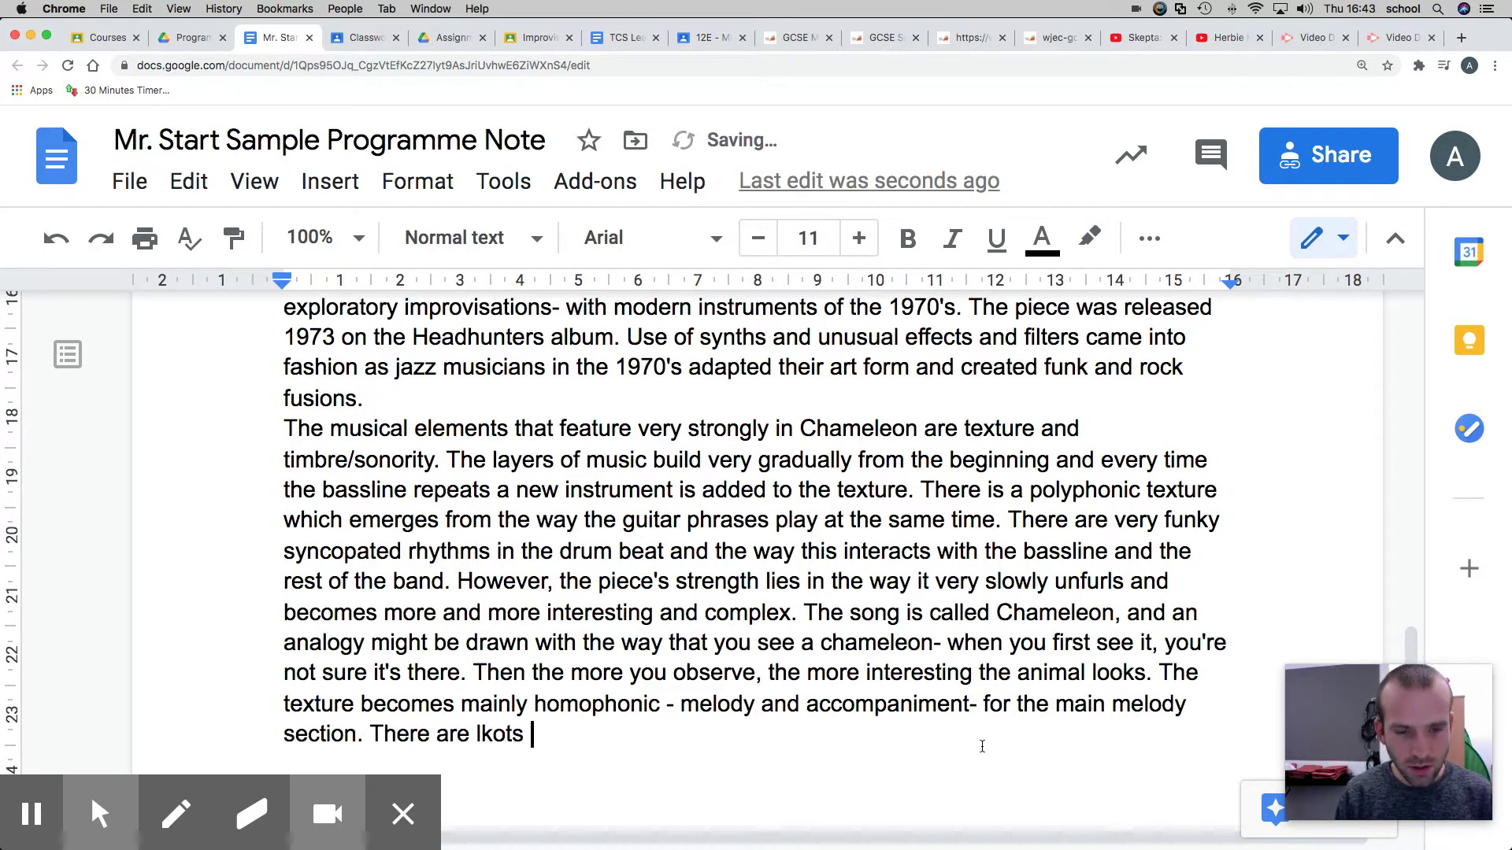
Step: Add 'There are lots of unusual rhythms which are played together.'
key(BackSpace)
key(BackSpace)
key(BackSpace)
text(iots)
key(BackSpace)
key(BackSpace)
key(BackSpace)
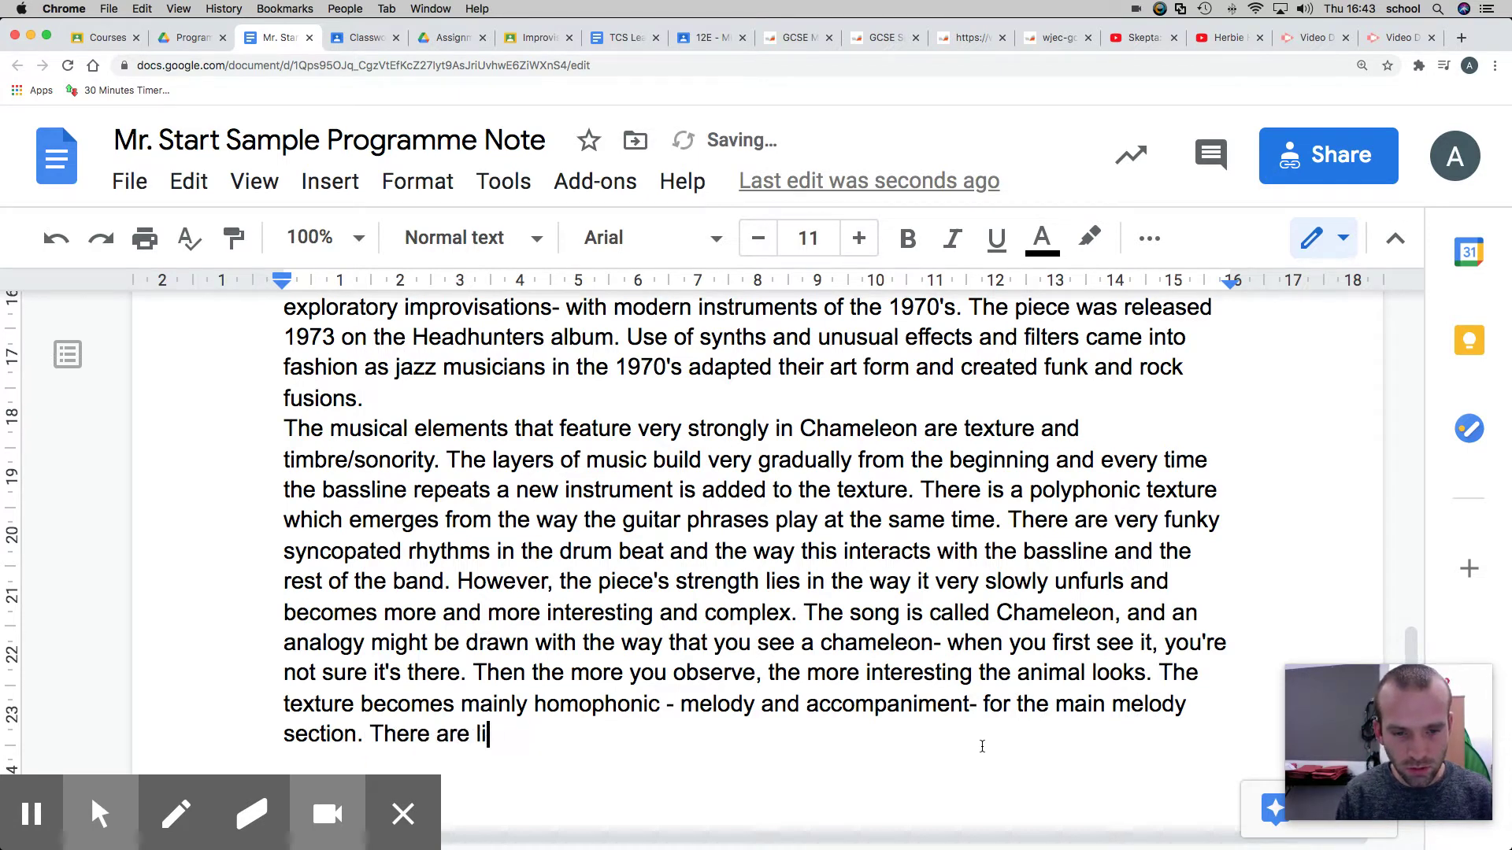
key(BackSpace)
text(ots of unusual rh)
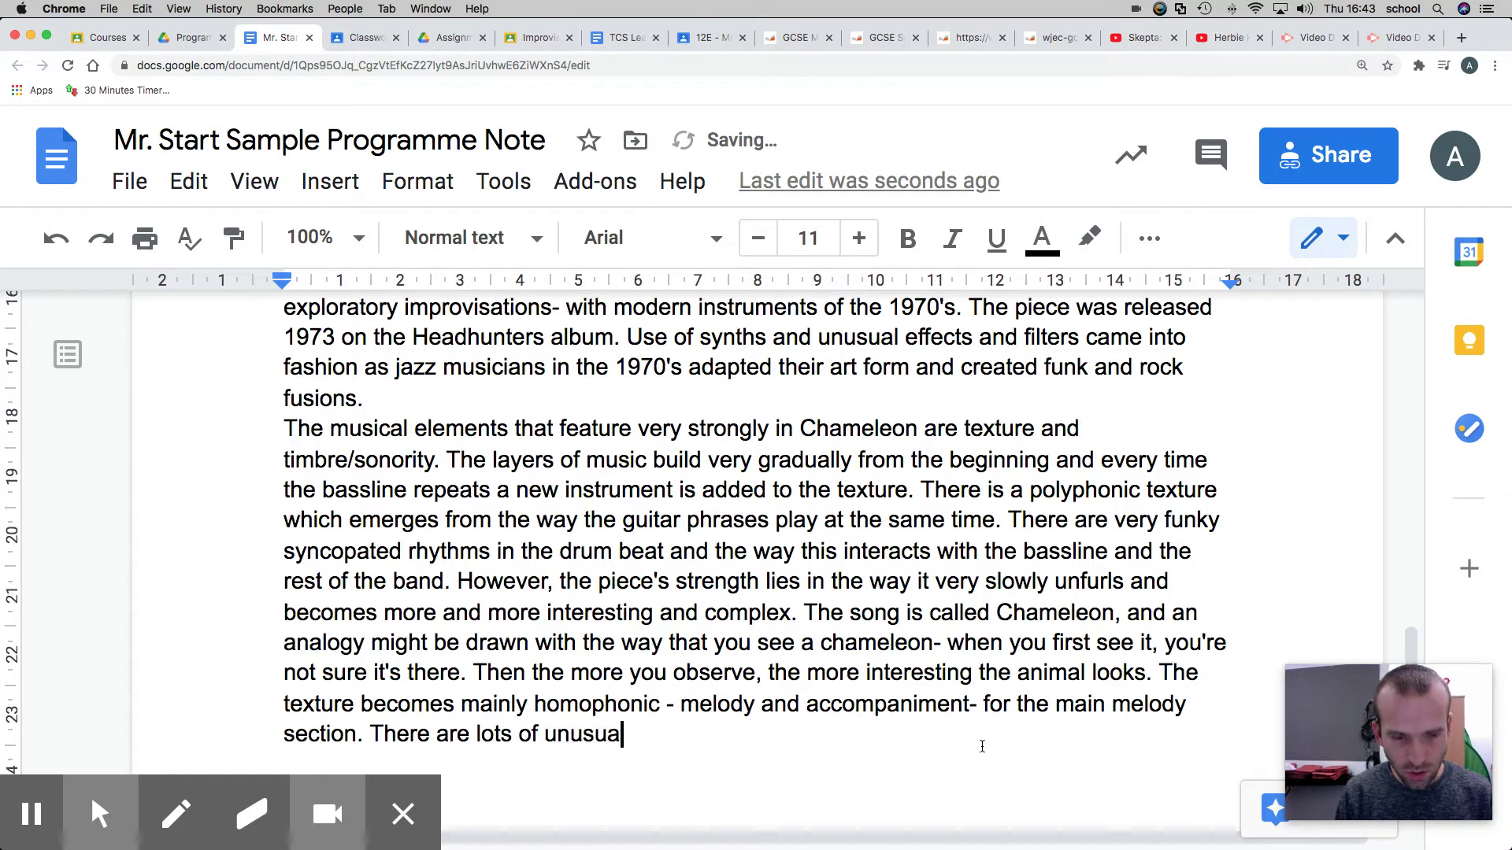
text(tyh)
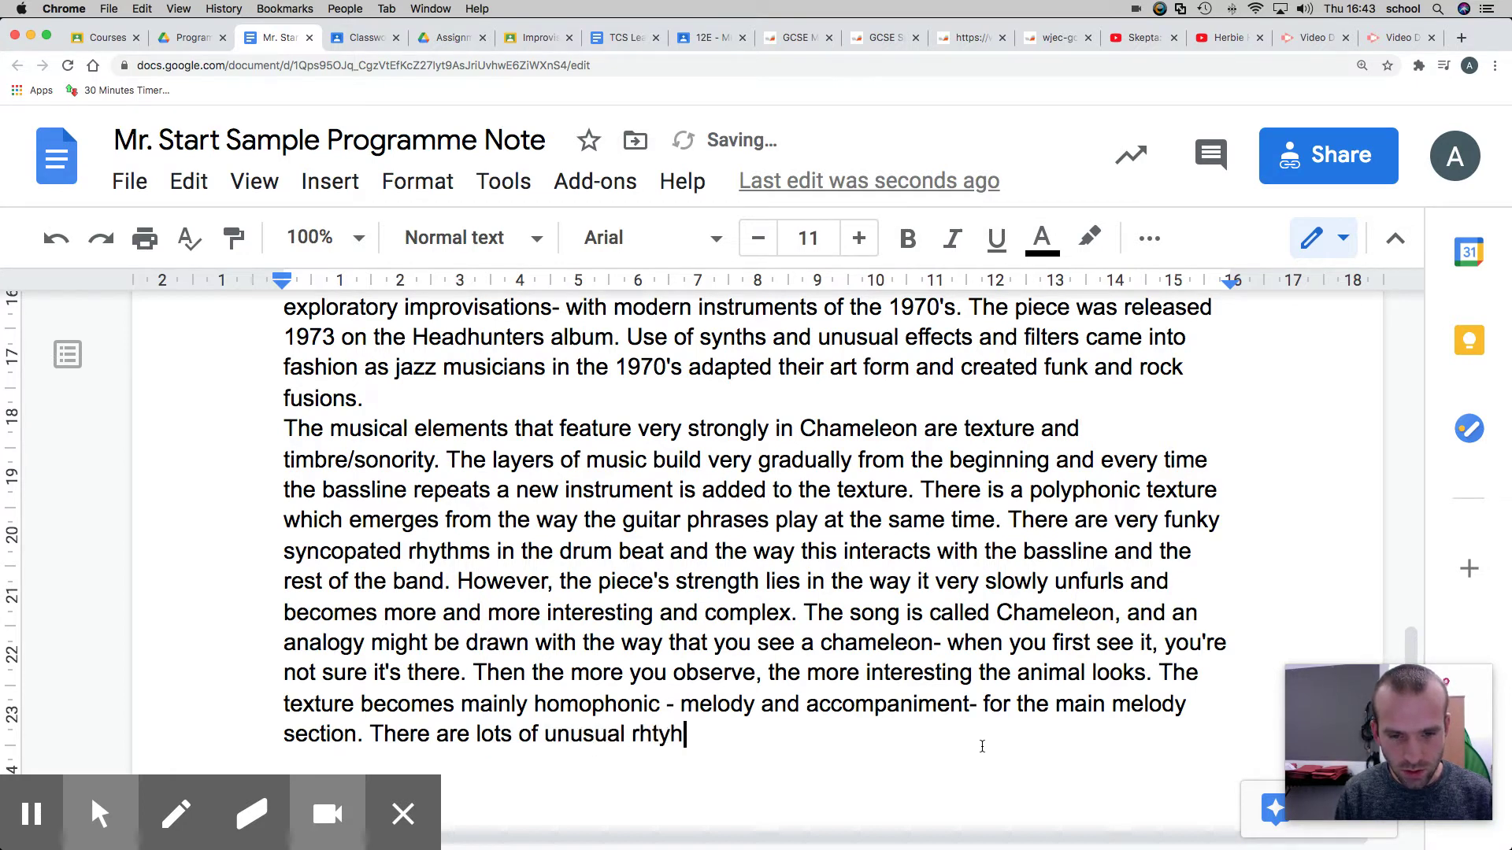
key(BackSpace)
key(BackSpace)
key(BackSpace)
text(ythms)
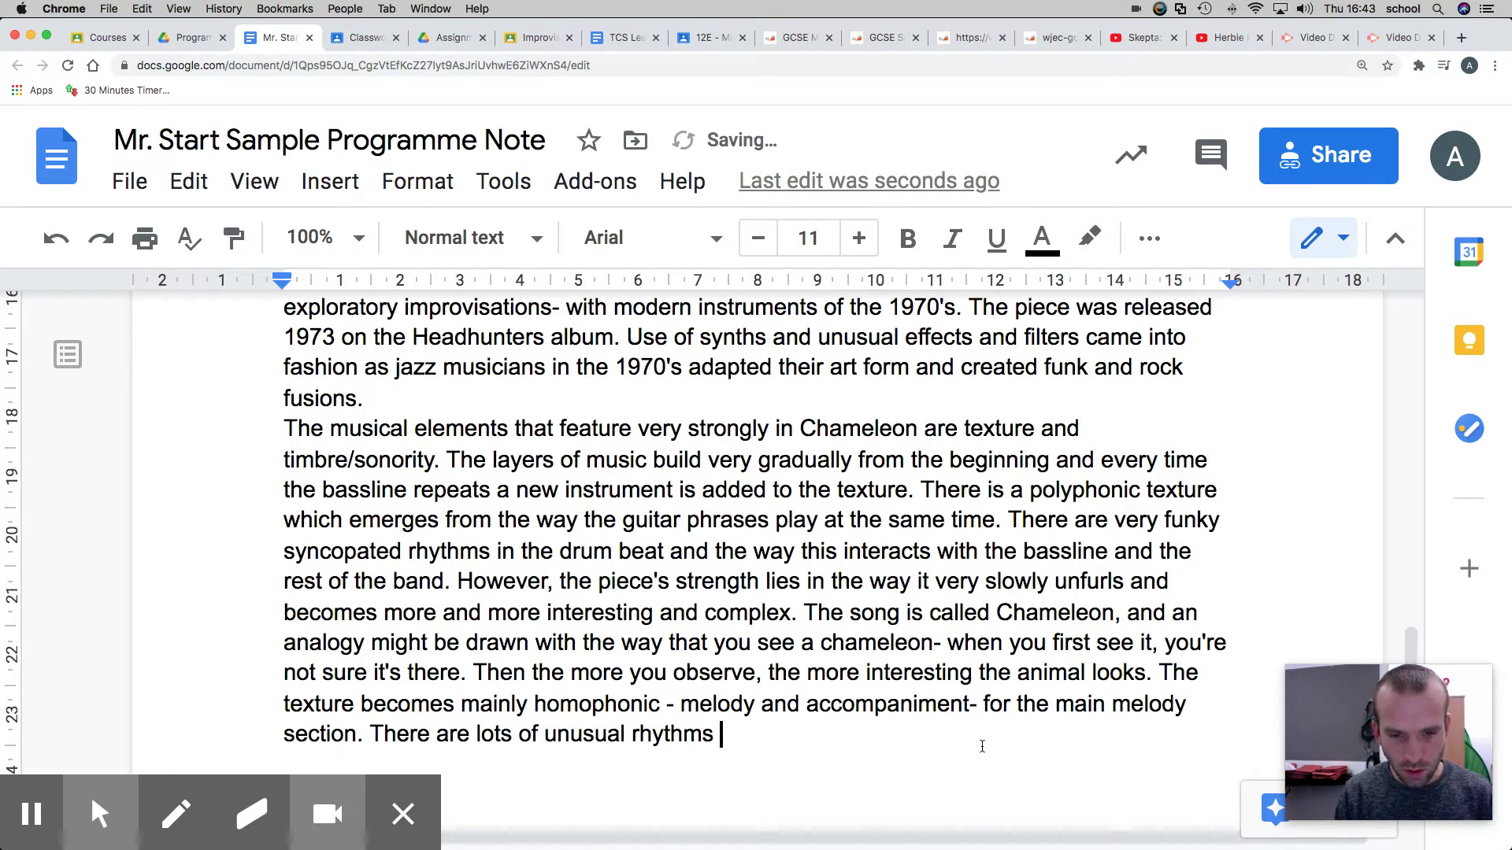
text(whichch)
key(BackSpace)
key(BackSpace)
key(BackSpace)
text(h are )
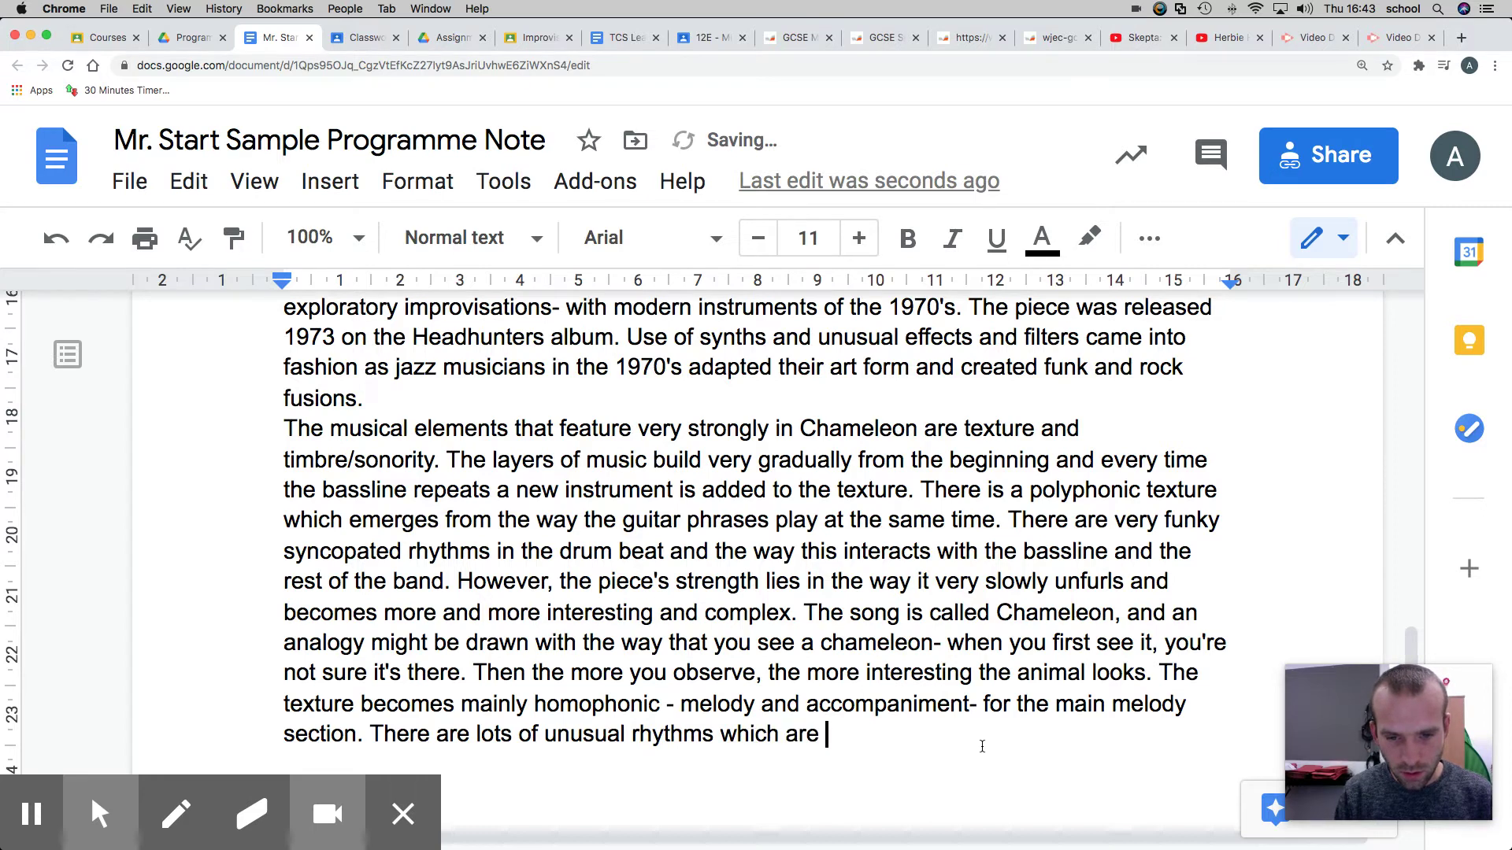
text(played together )
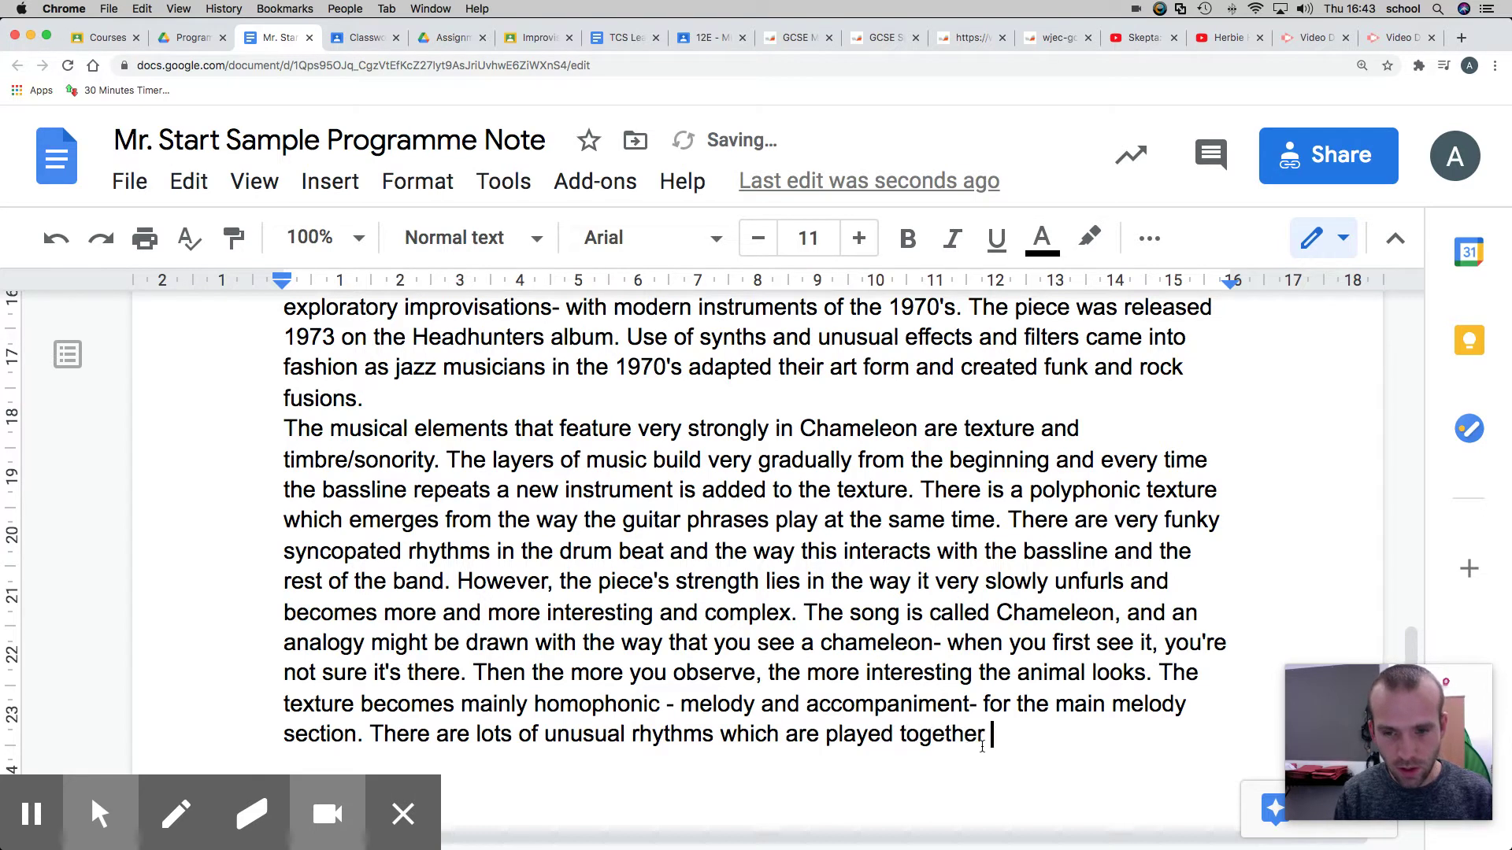
text(in the way the)
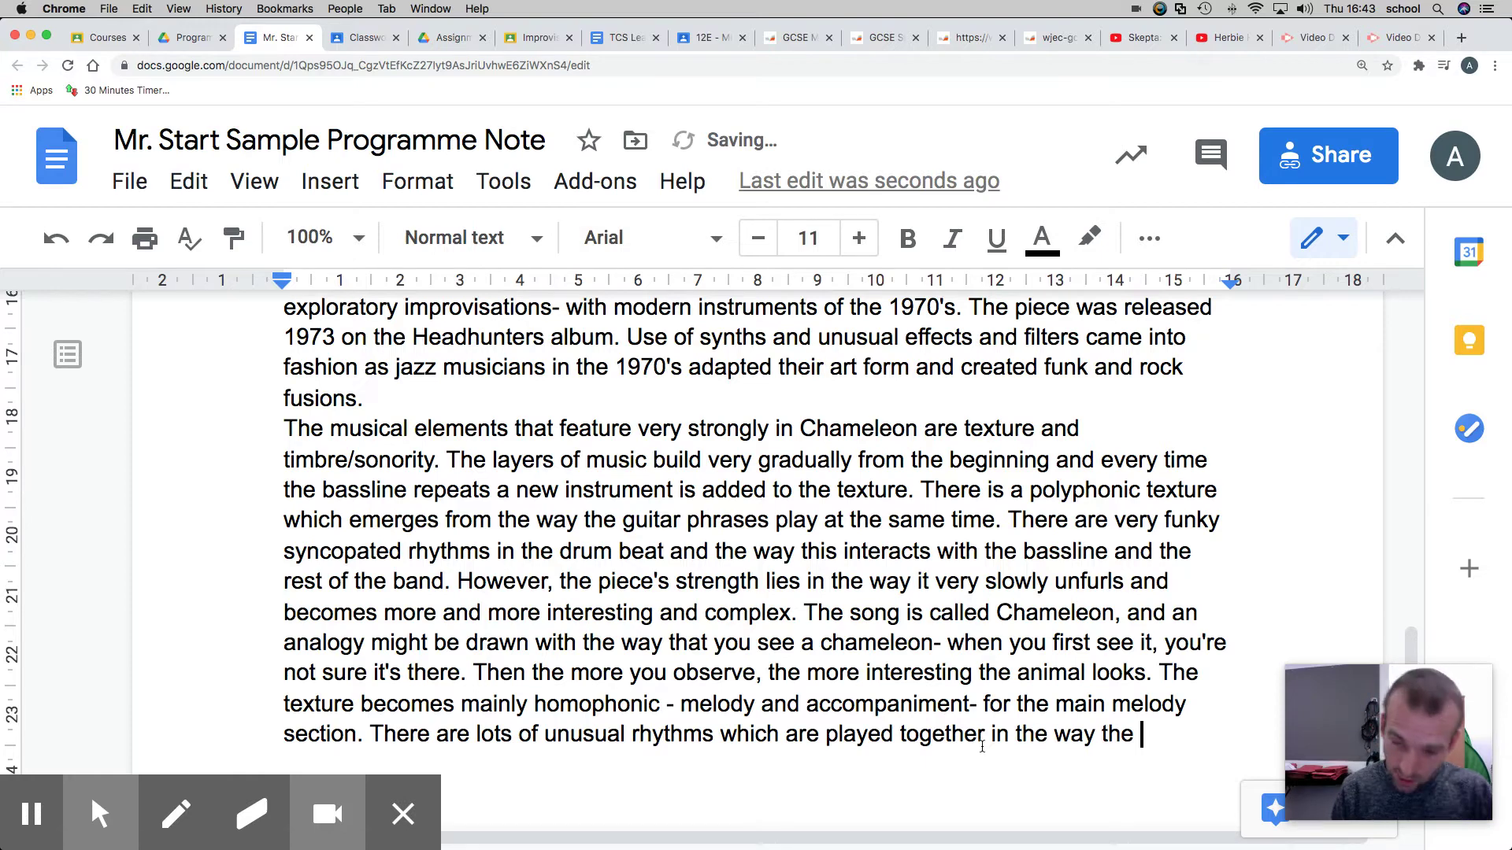
scroll(981, 745, down, 2)
scroll(981, 745, up, 1)
scroll(981, 747, up, 3)
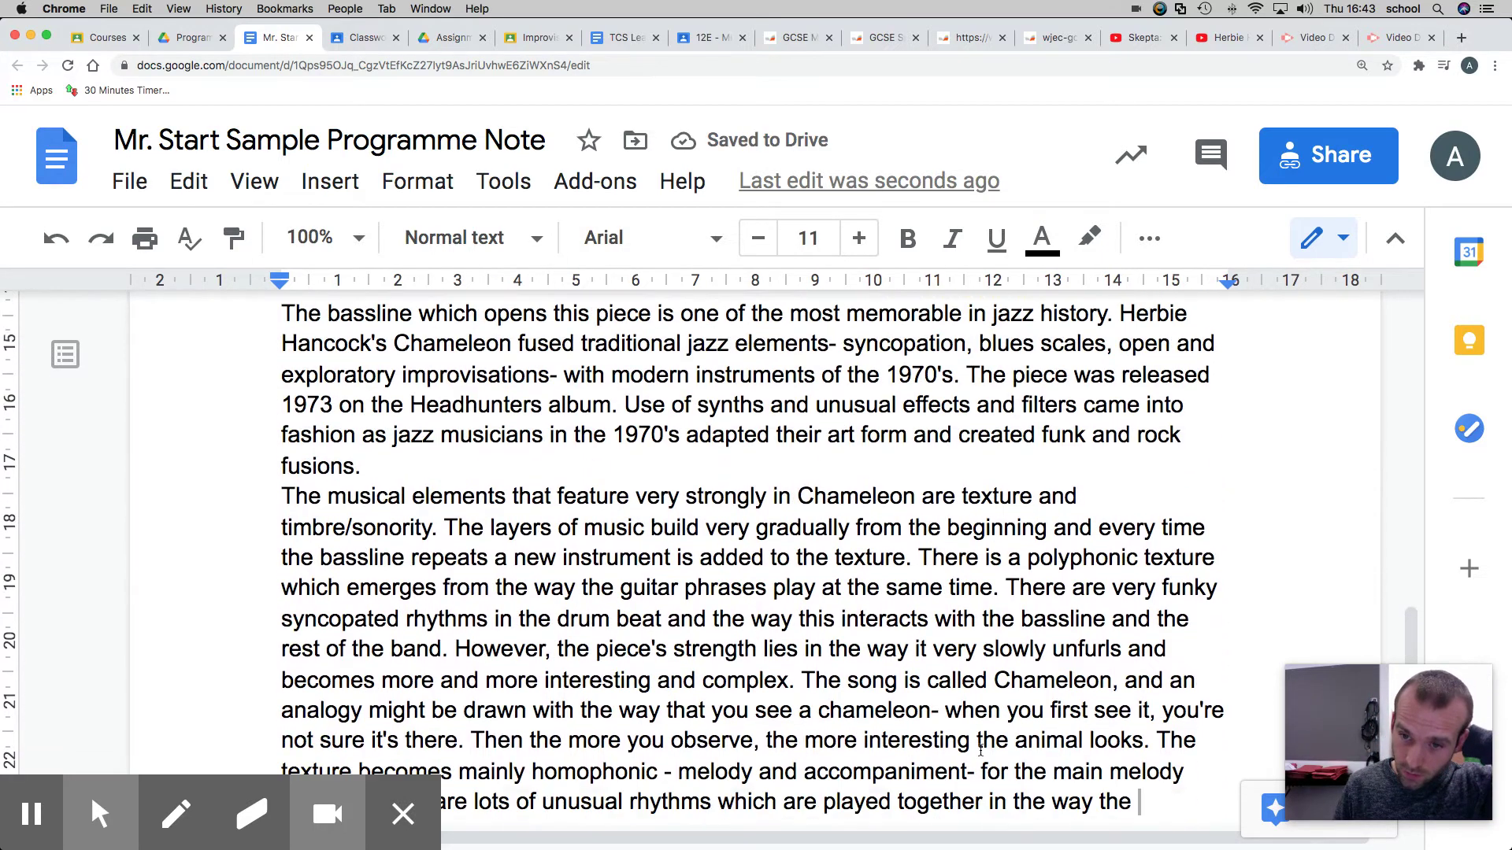
scroll(982, 746, down, 3)
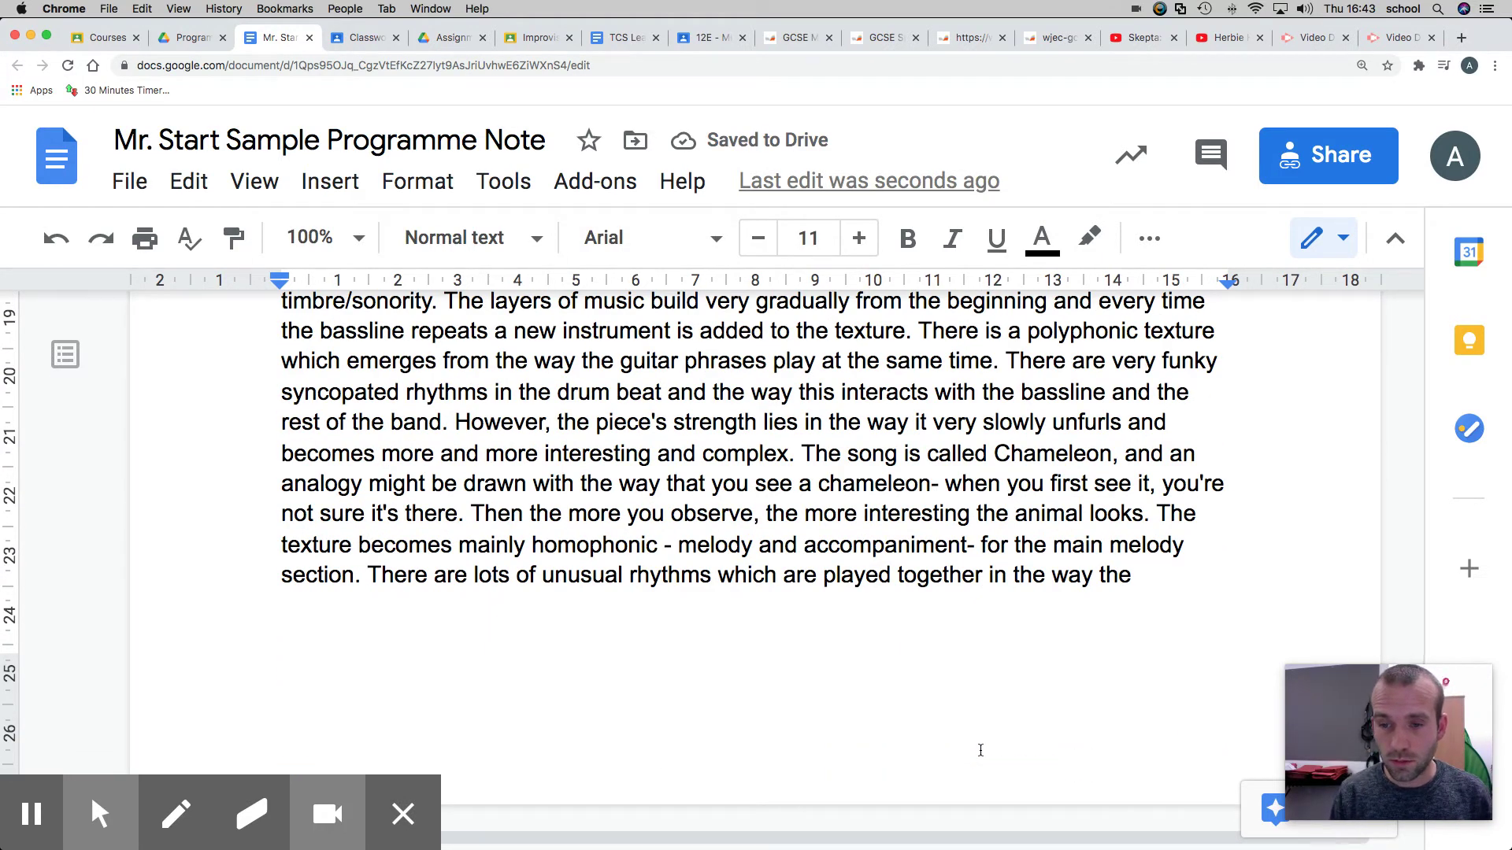
Step: End the rhythm sentence with 'which brings out the skills of the musicians.' and leave a blank line
key(BackSpace)
key(BackSpace)
key(BackSpace)
key(BackSpace)
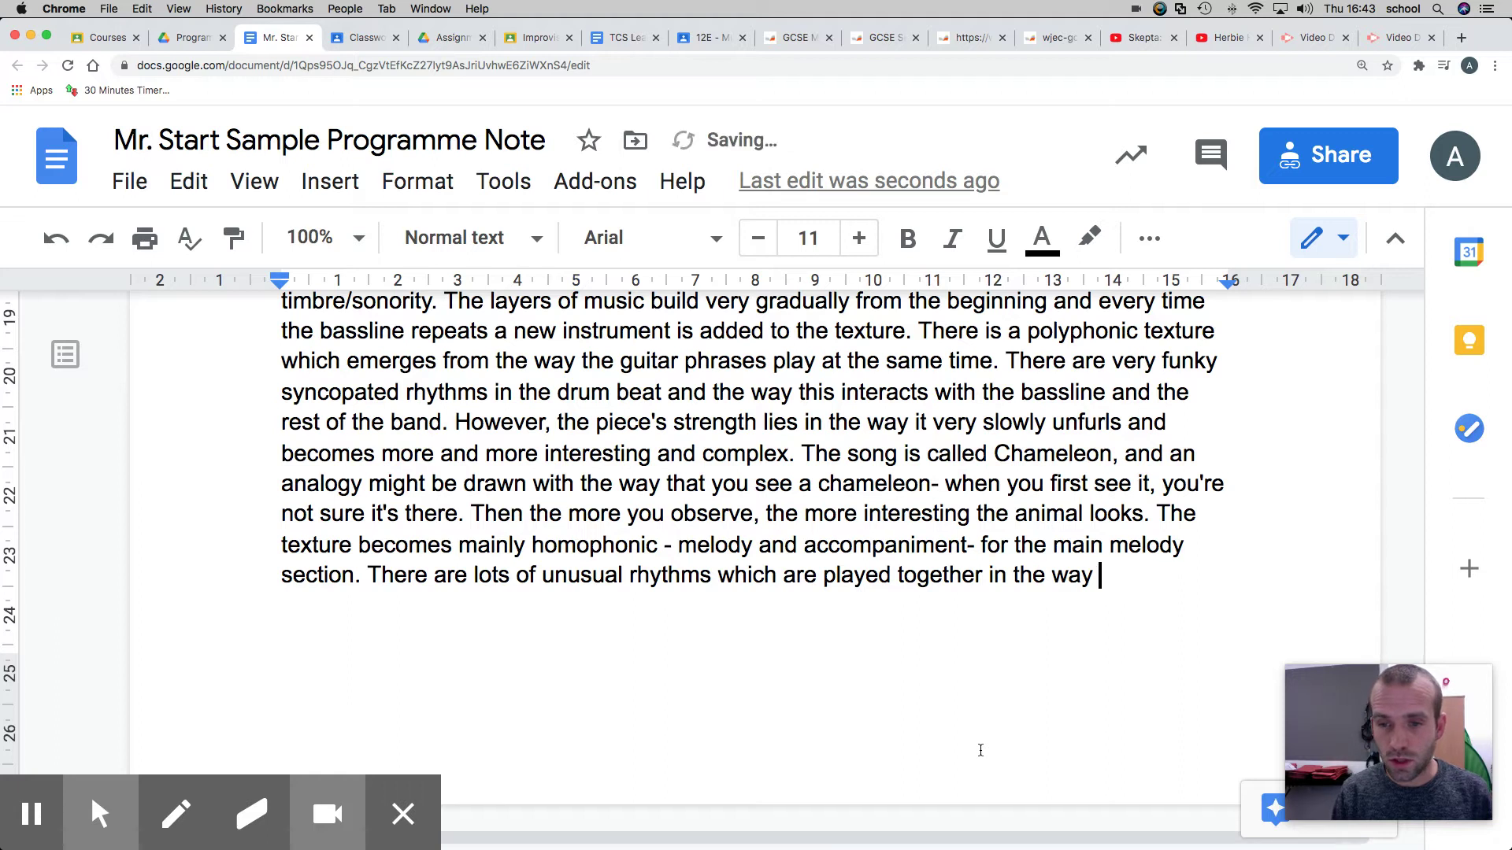
text(which brings our)
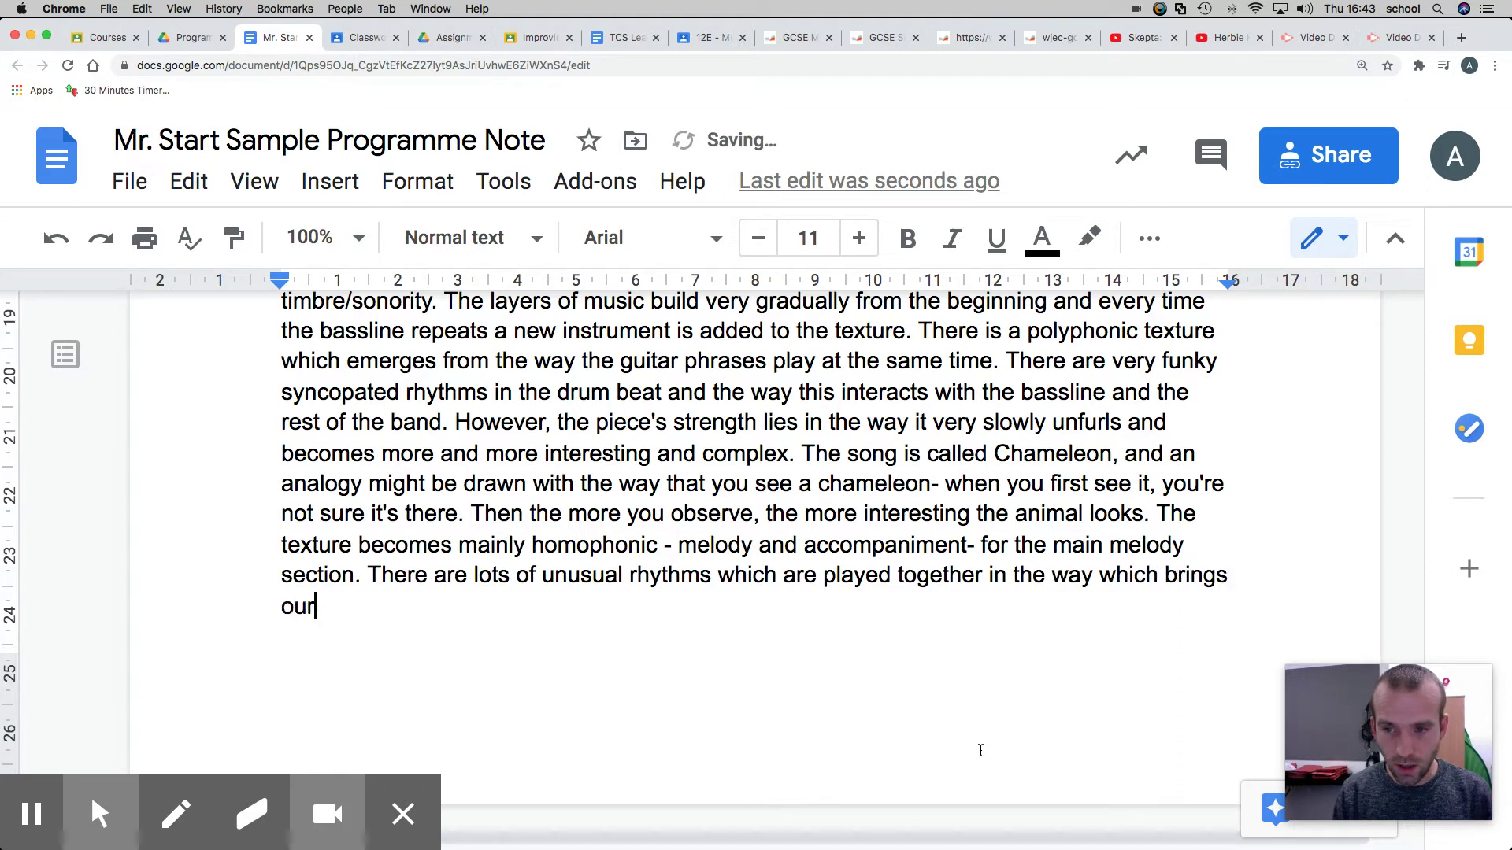
text(t the )
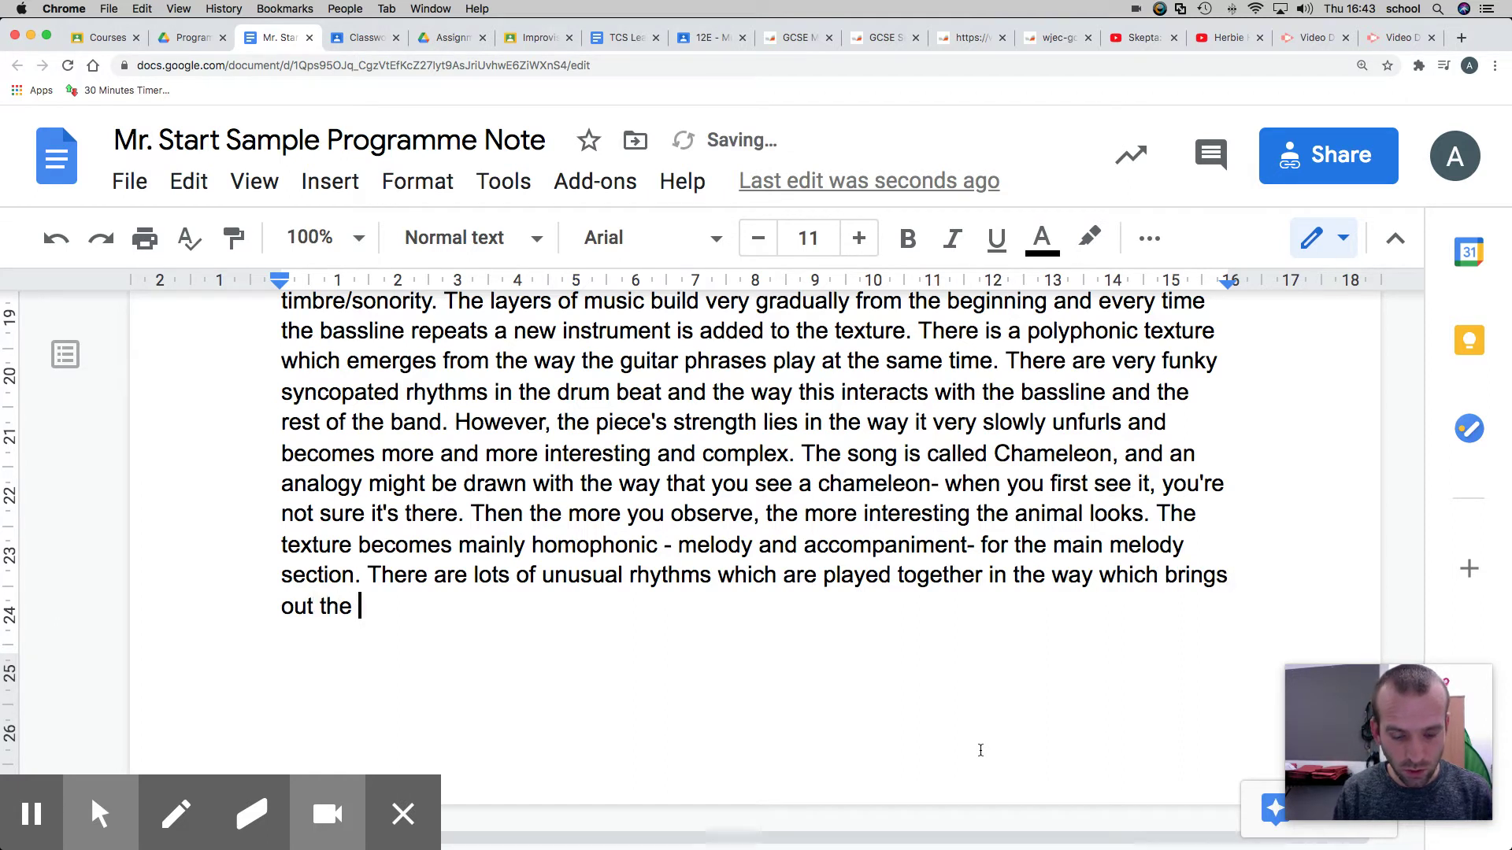
text(c)
text(ills )
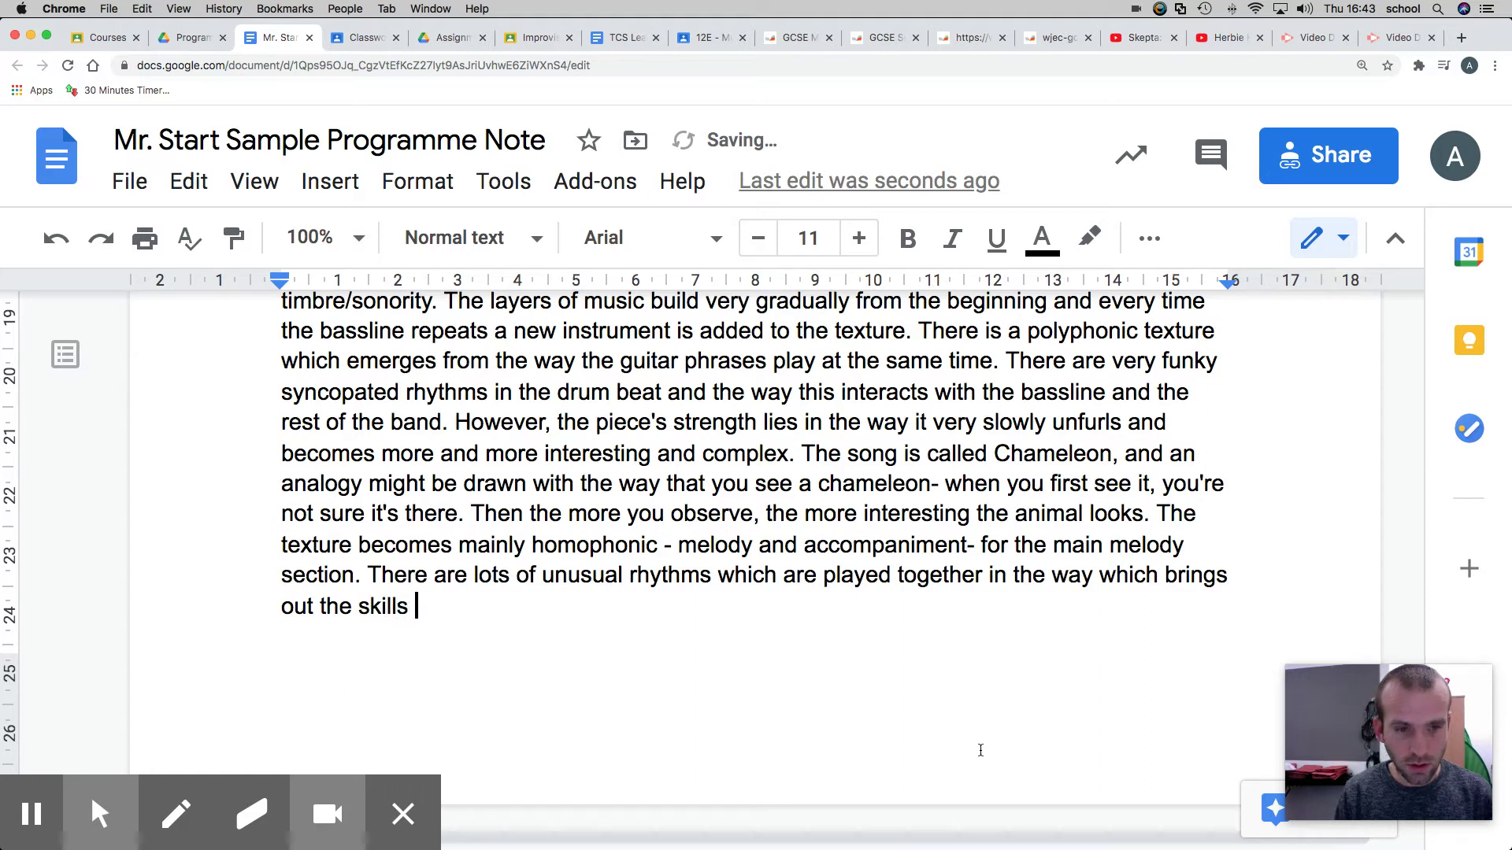
text(of the musicians.)
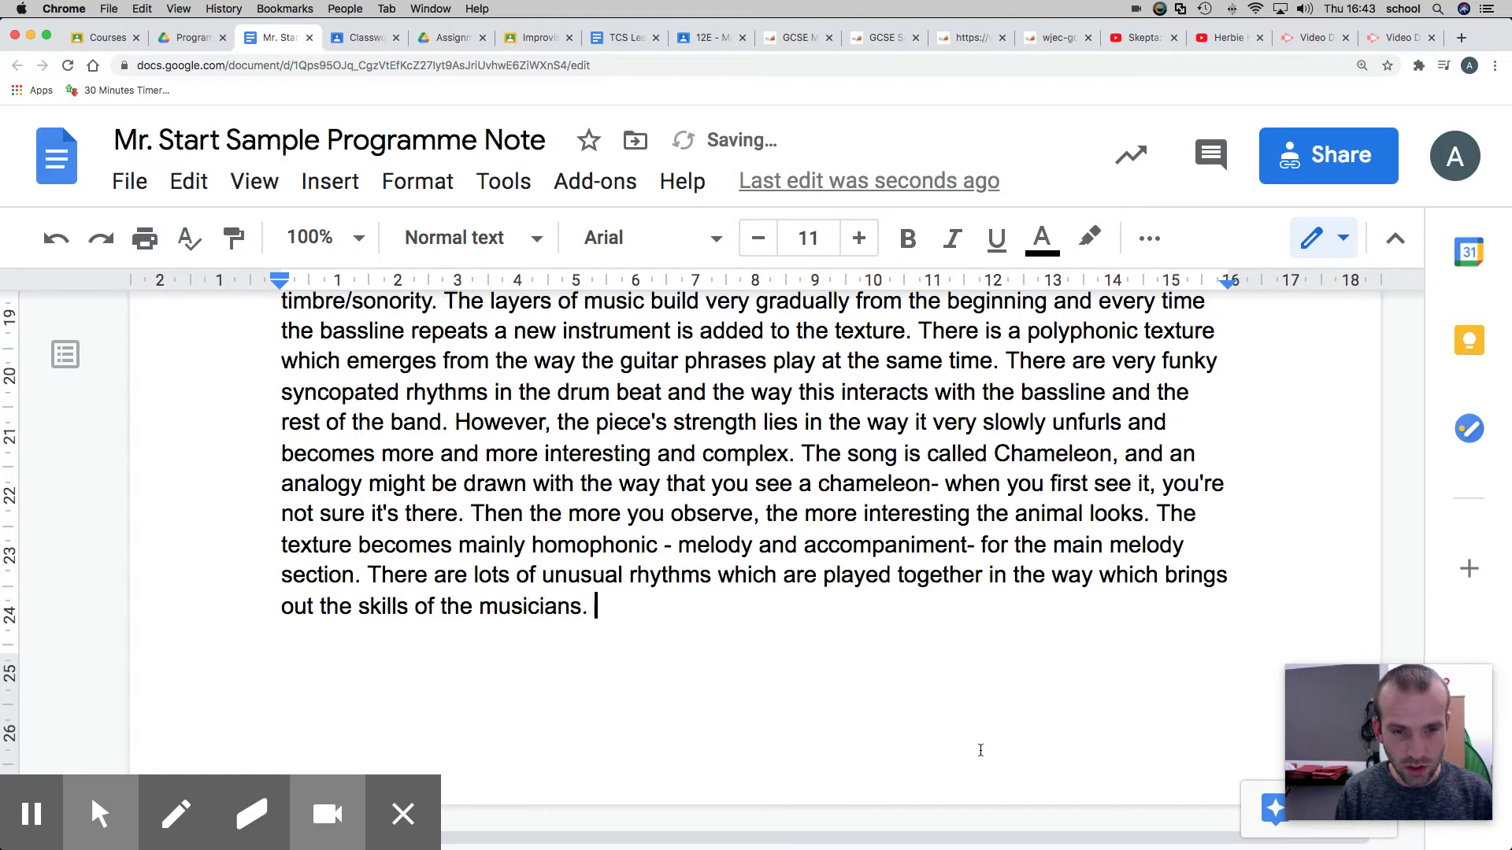
key(Return)
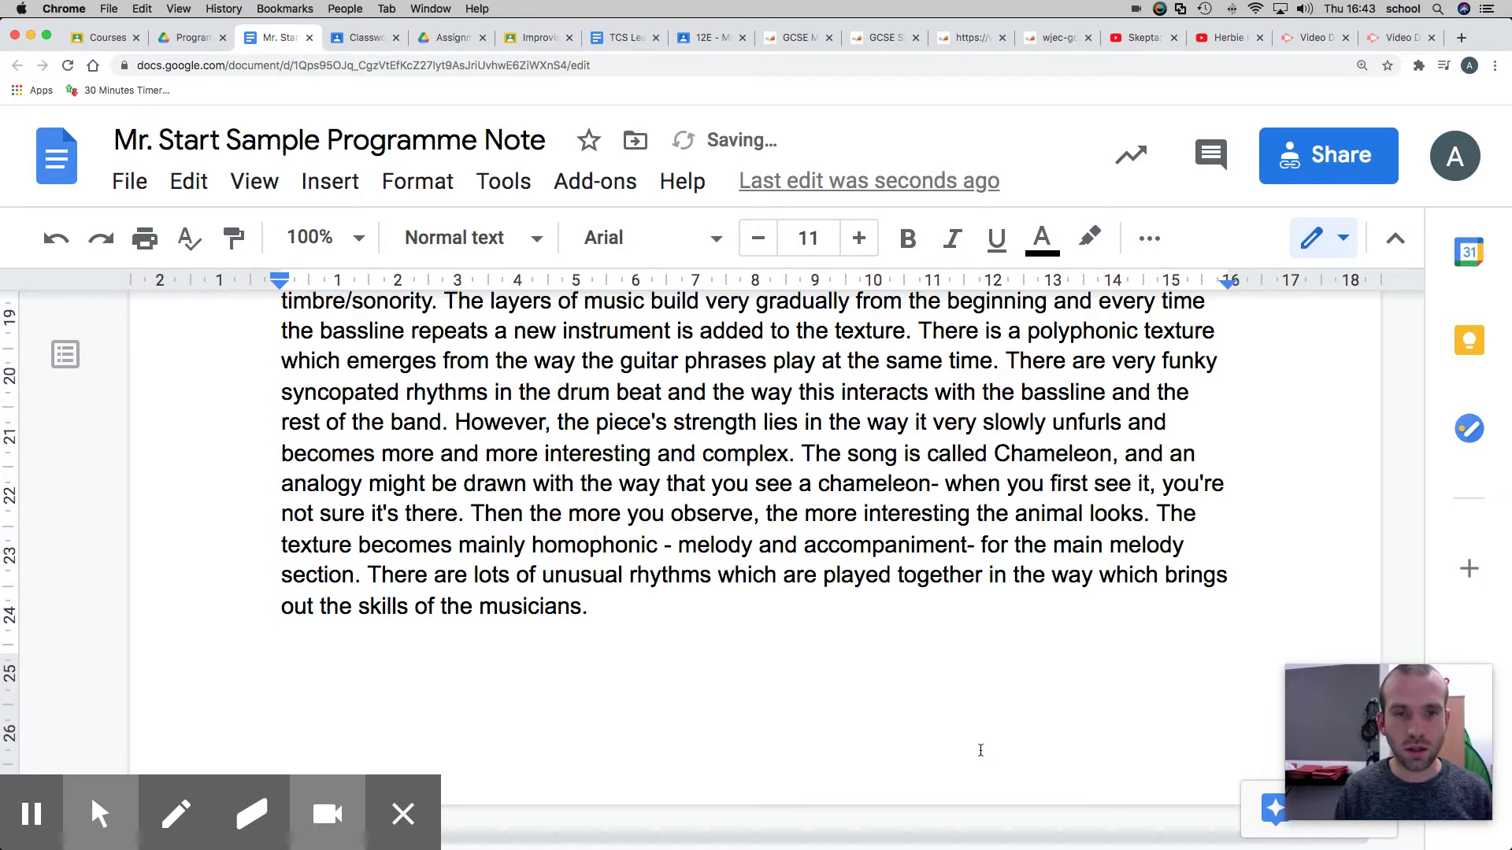
text(the)
key(BackSpace)
key(BackSpace)
key(BackSpace)
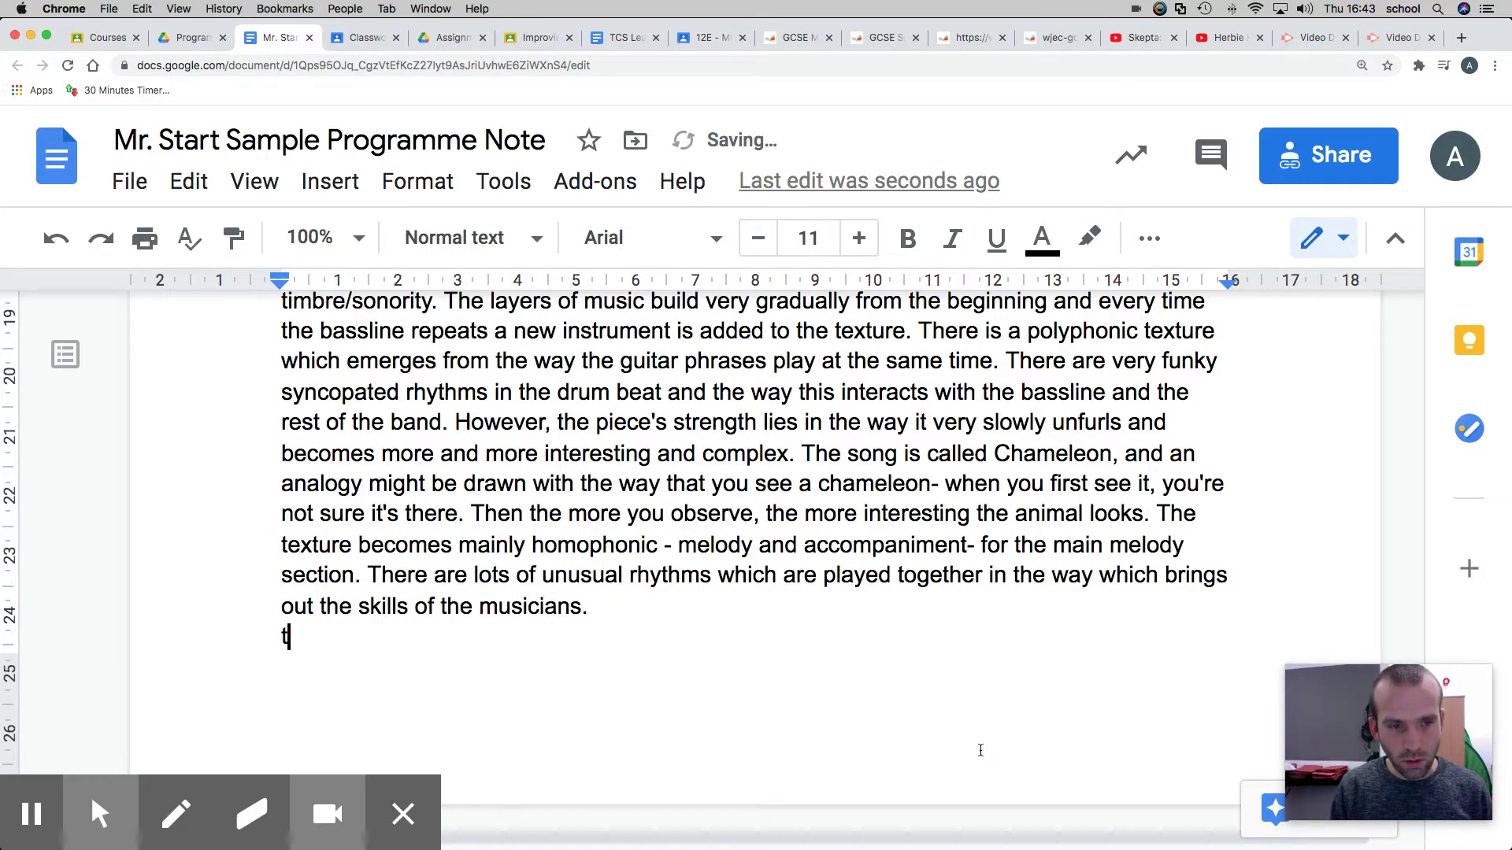
key(BackSpace)
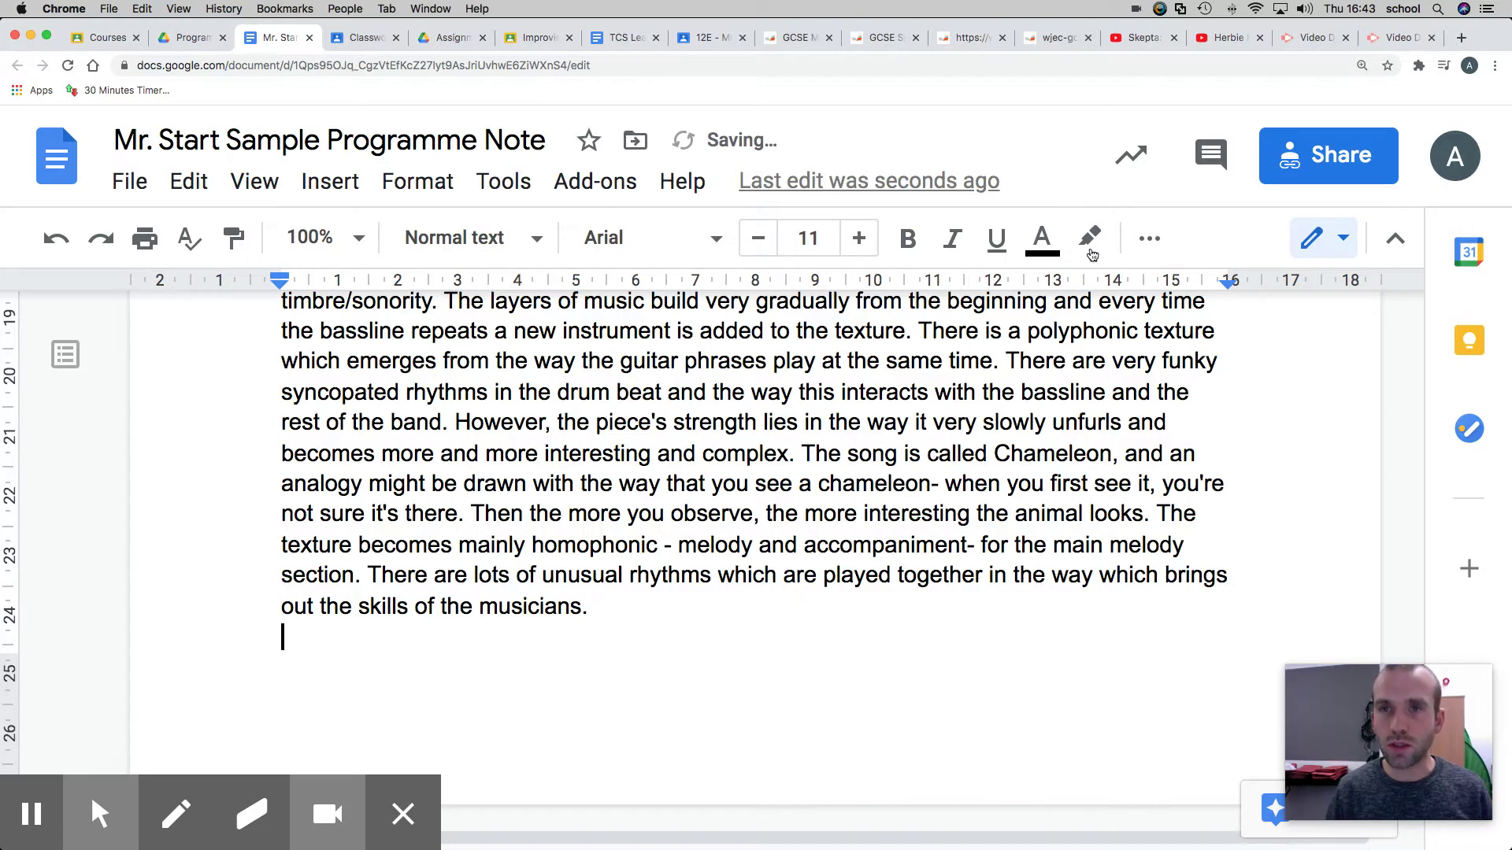
scroll(606, 576, up, 5)
scroll(567, 562, up, 2)
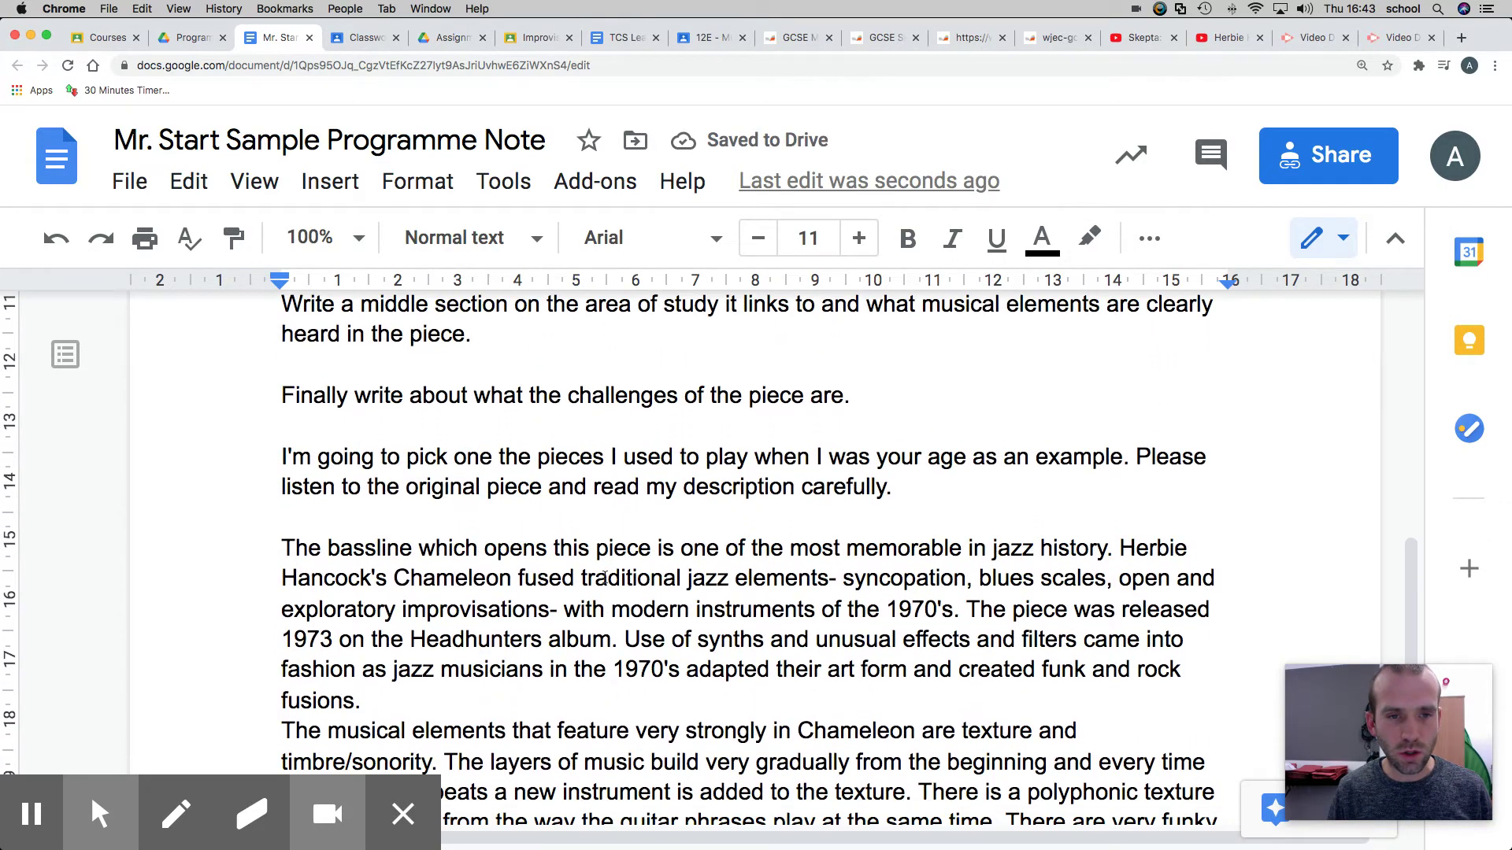
scroll(496, 545, up, 6)
scroll(428, 520, up, 1)
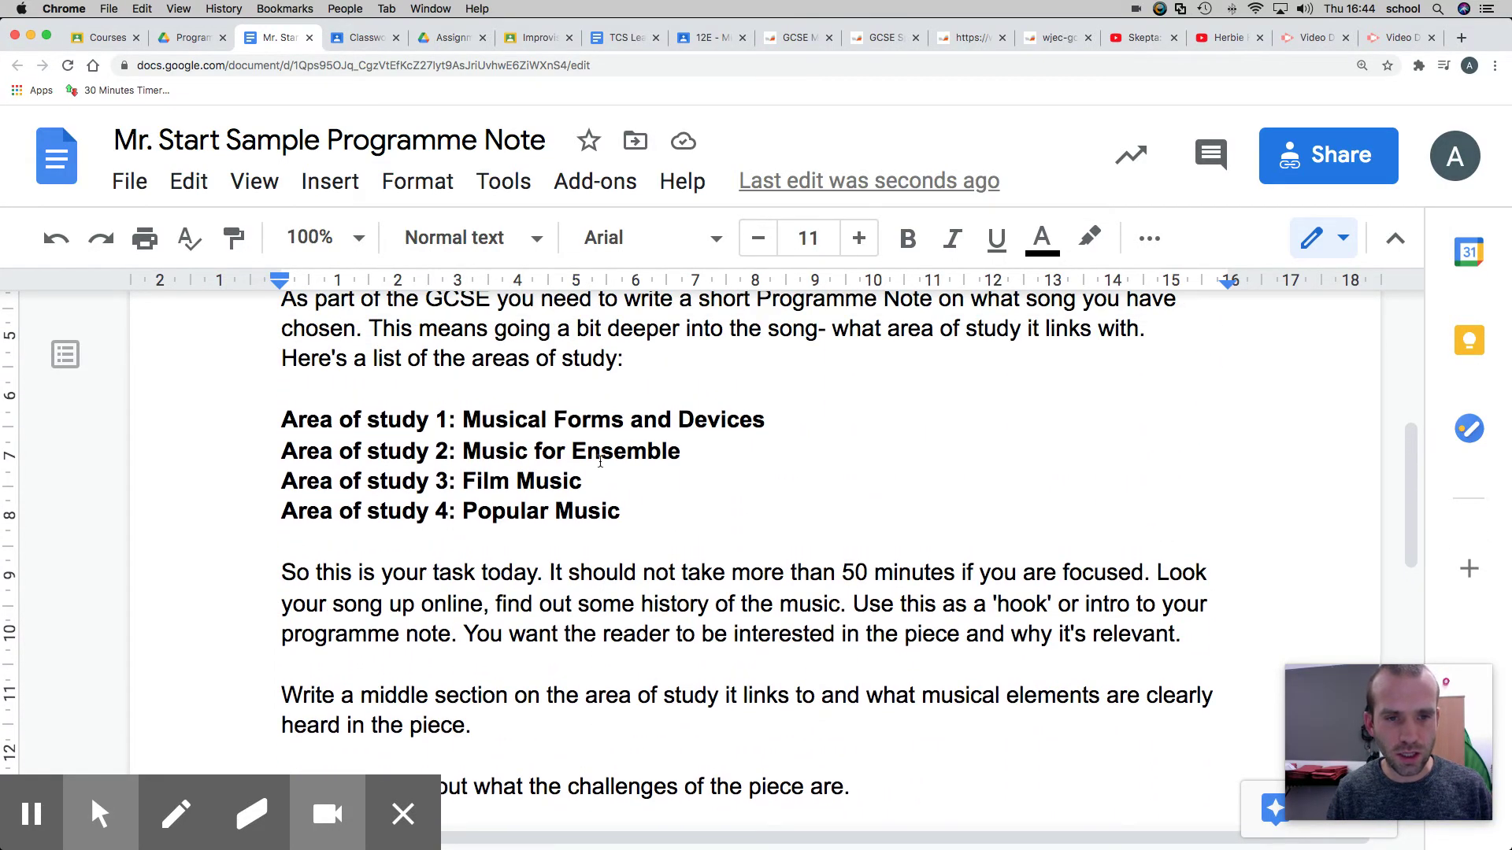
click(683, 453)
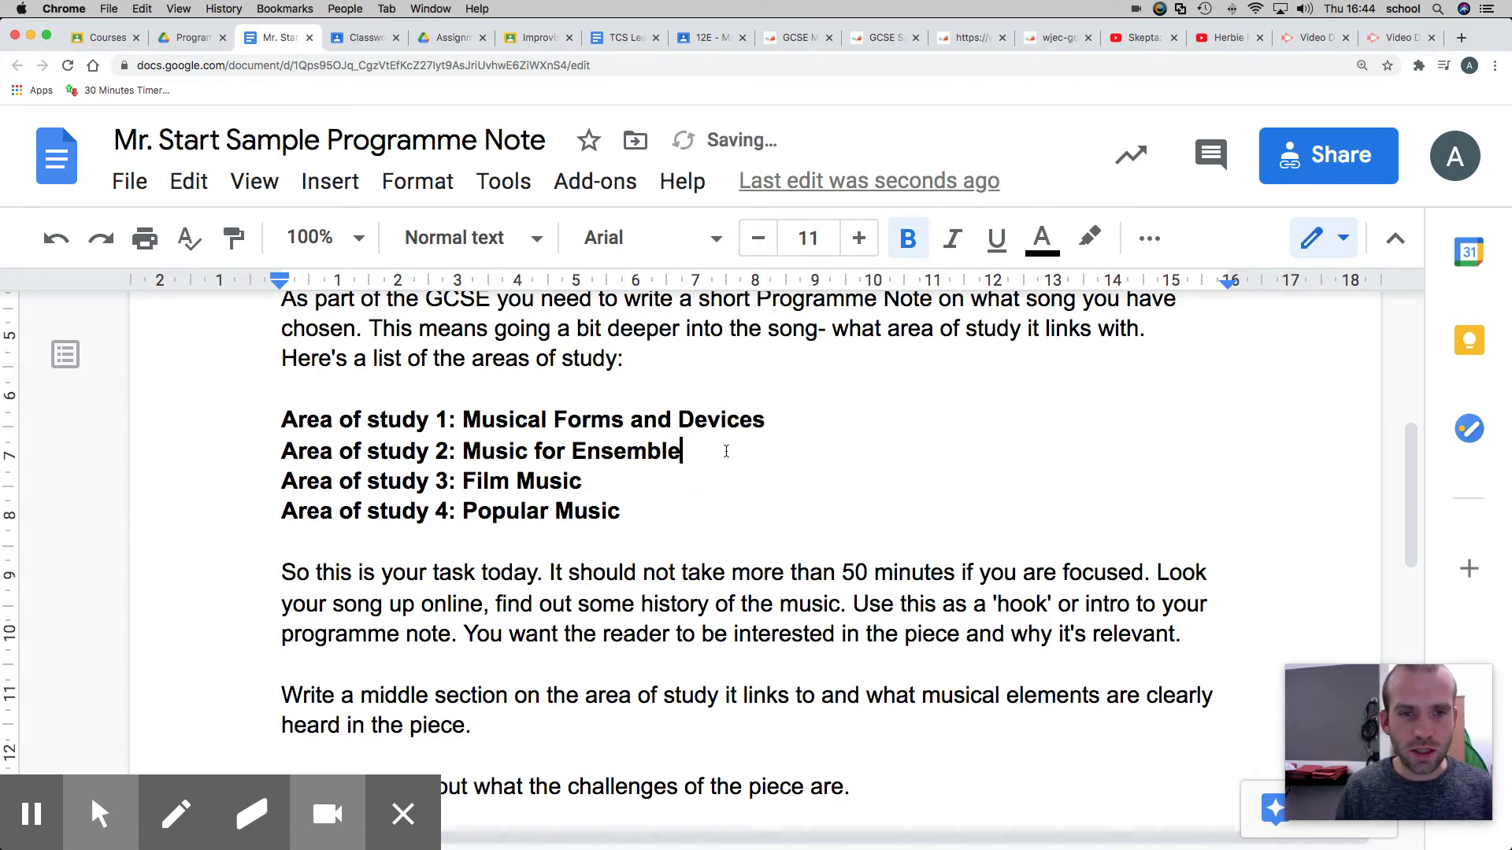
scroll(735, 469, down, 1)
scroll(743, 500, down, 2)
scroll(747, 502, down, 3)
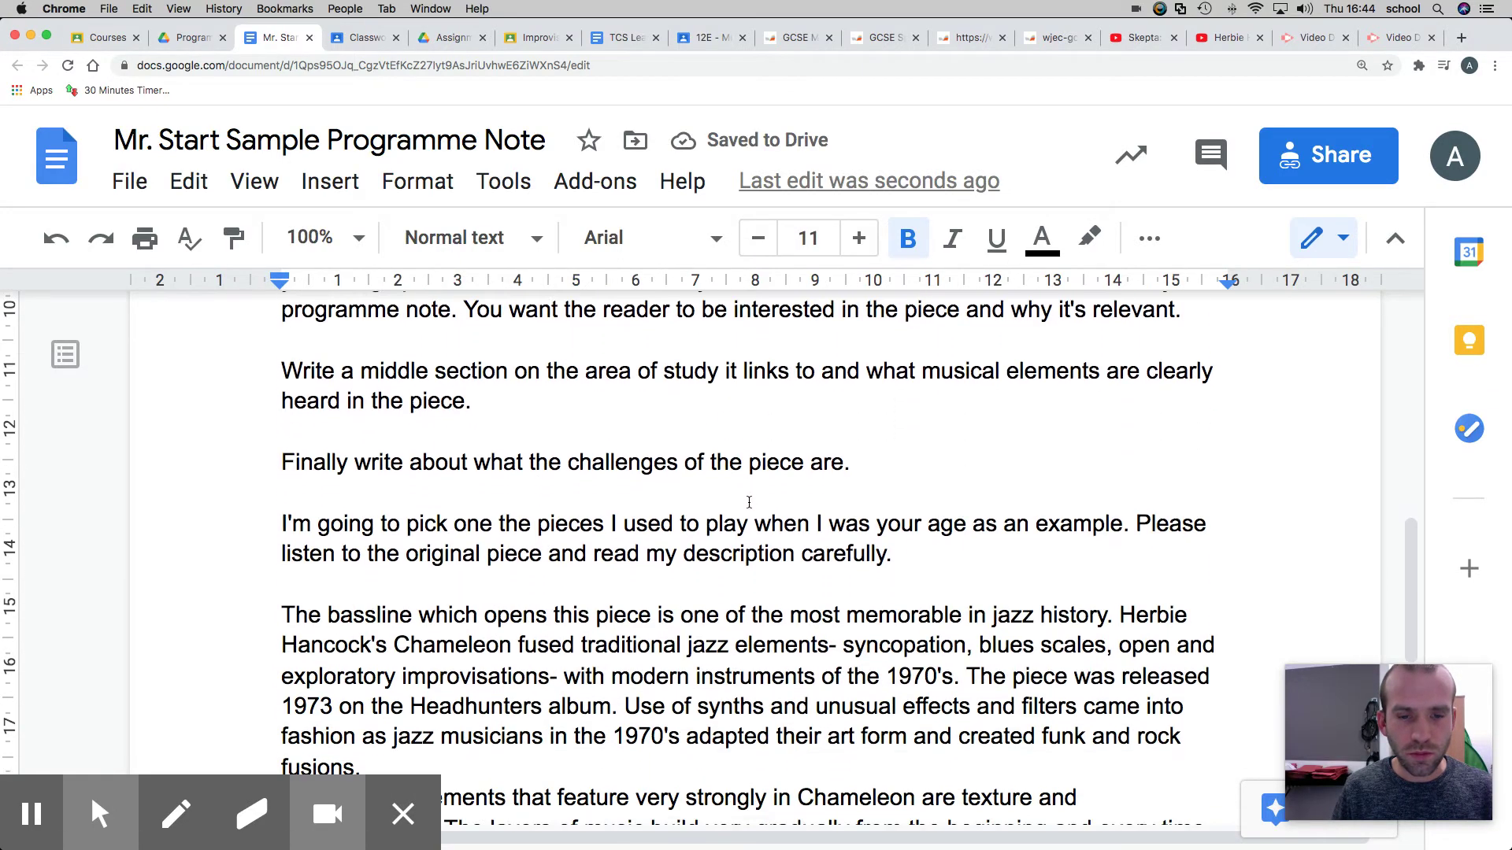
scroll(748, 502, down, 6)
scroll(748, 503, down, 4)
click(584, 650)
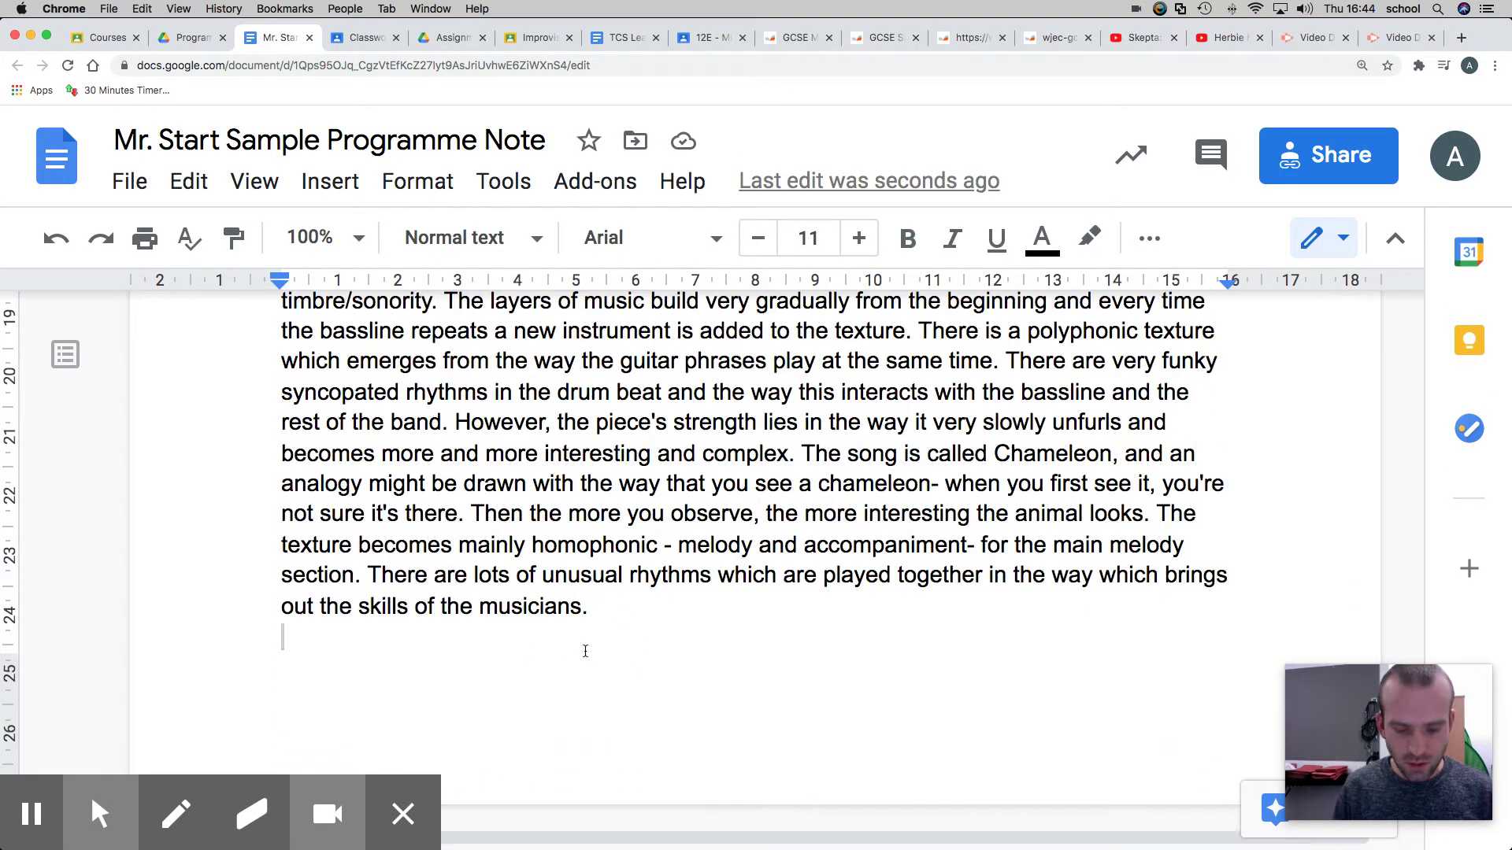
text(this)
Step: On the new line, write 'This music is for a jazz ensemble.' and begin the timbre sentence
key(BackSpace)
key(BackSpace)
key(BackSpace)
text(This )
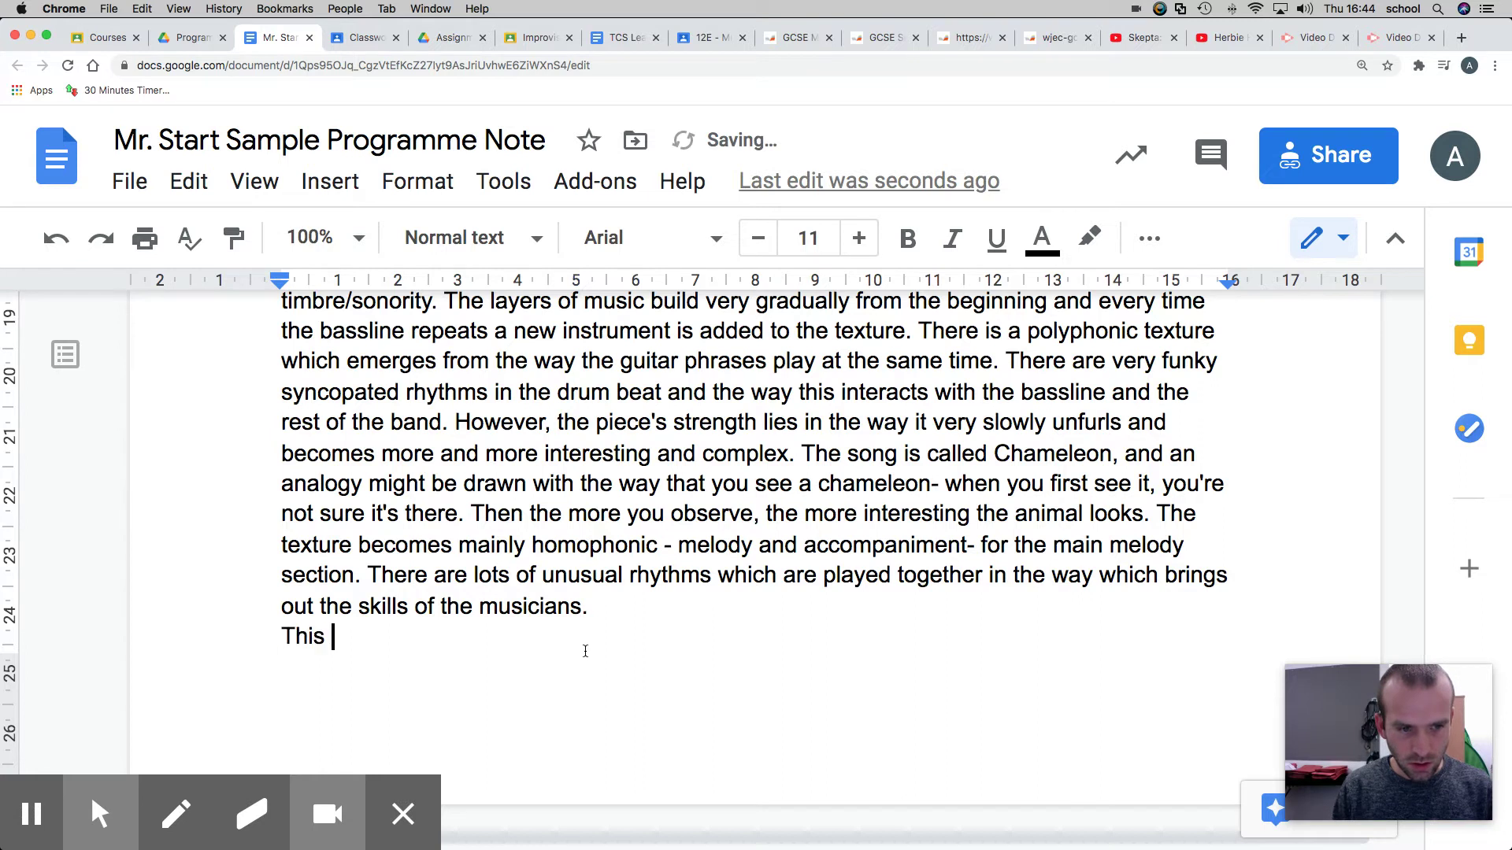
text(music is fo)
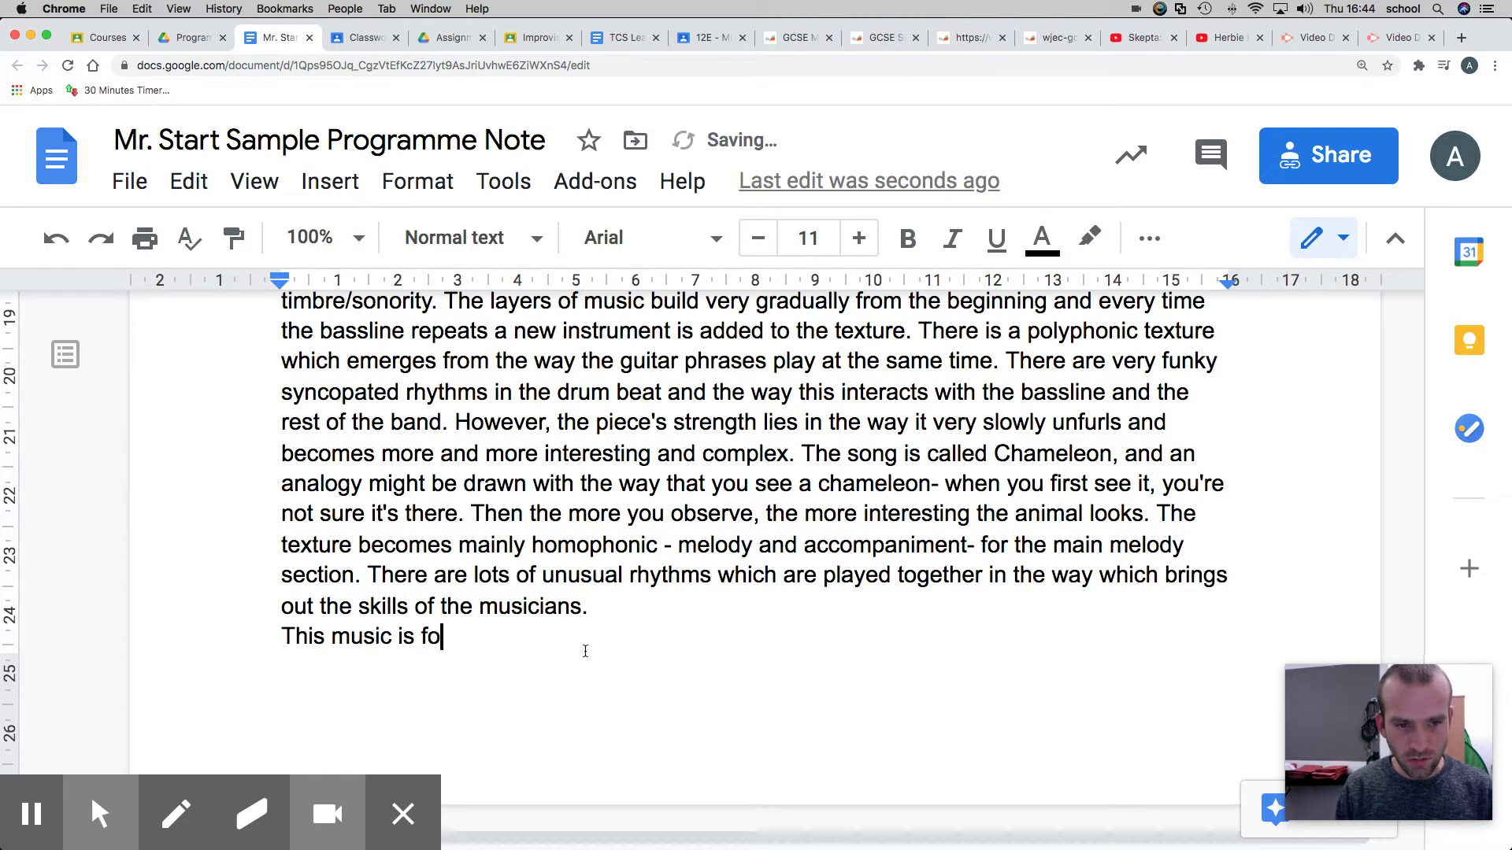
text(r a jazz )
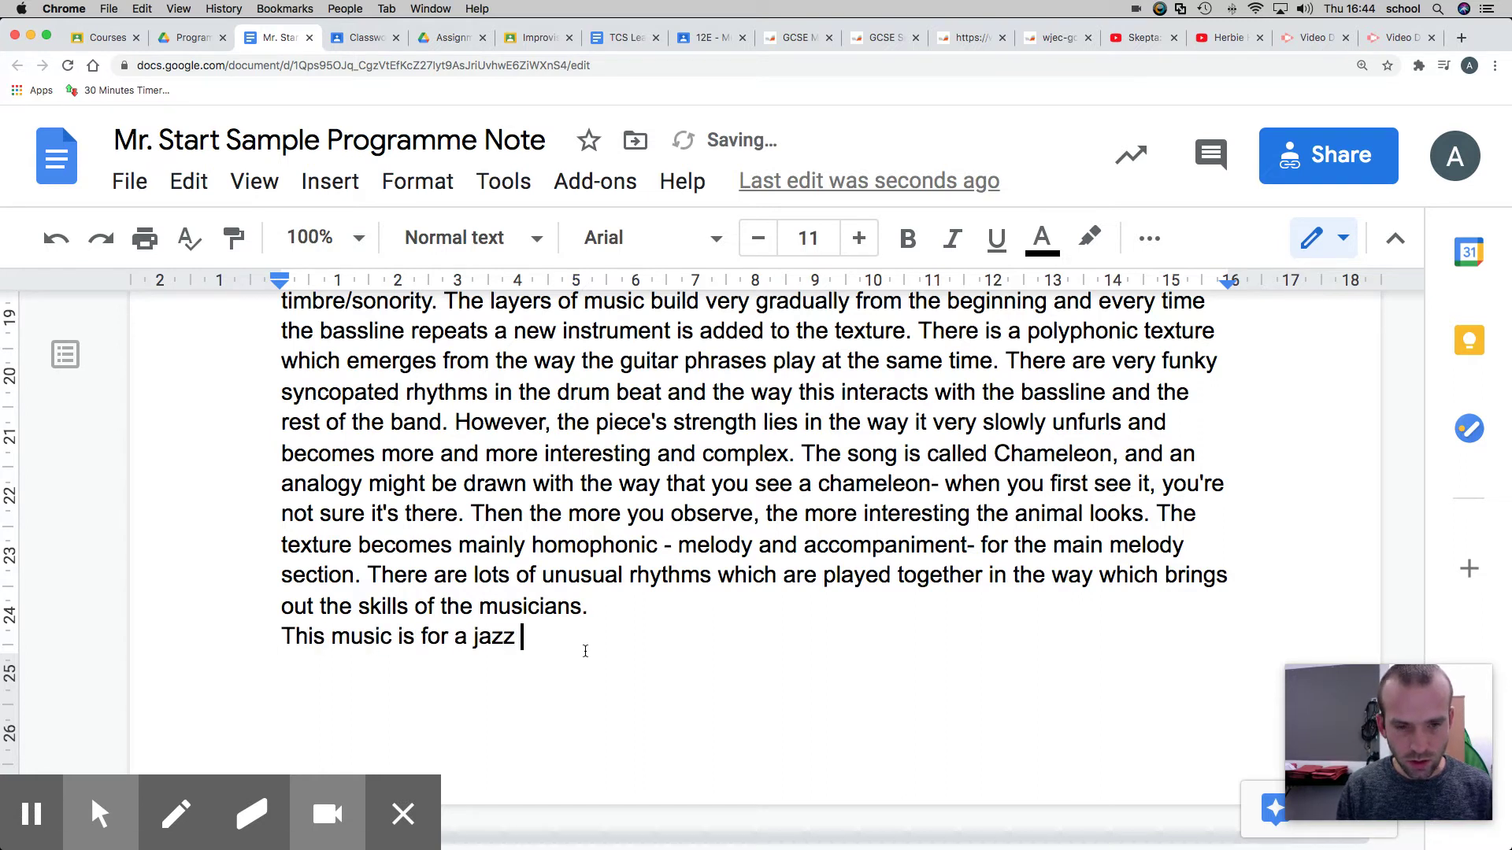
text(ensmeble)
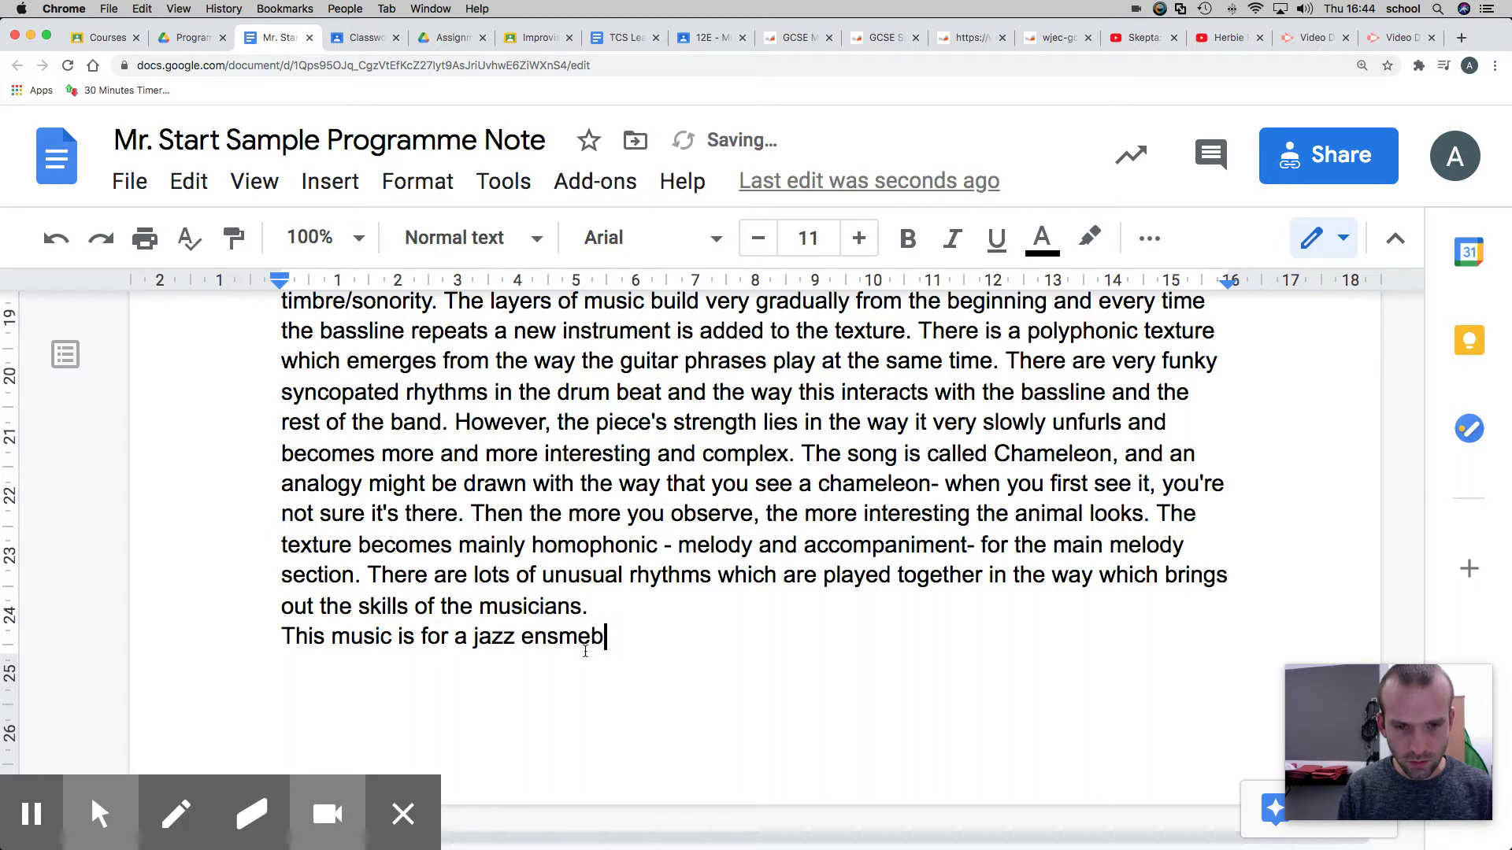
key(BackSpace)
key(BackSpace)
key(BackSpace)
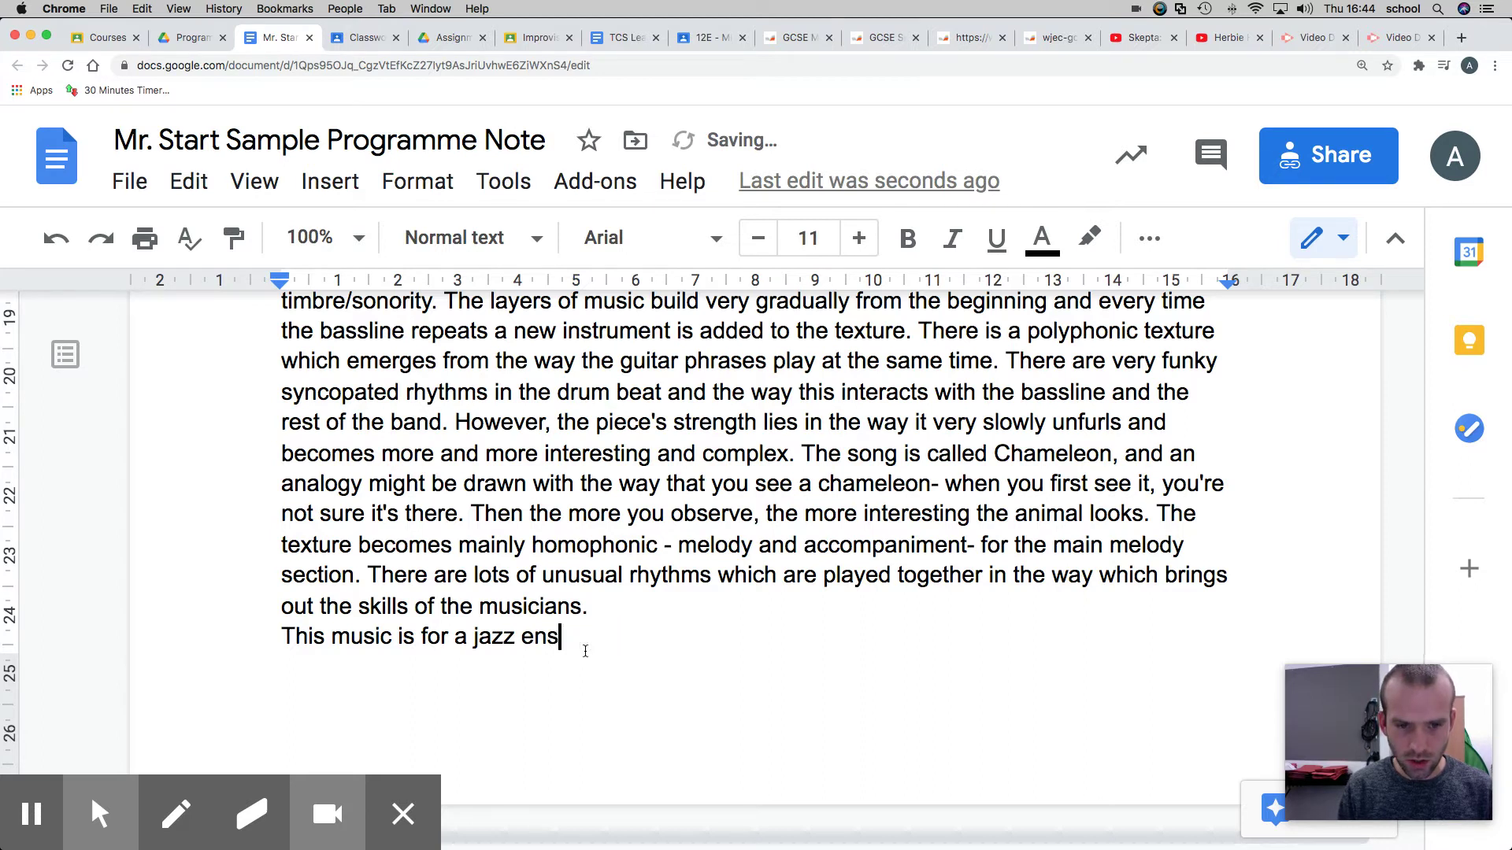
key(BackSpace)
text(mble)
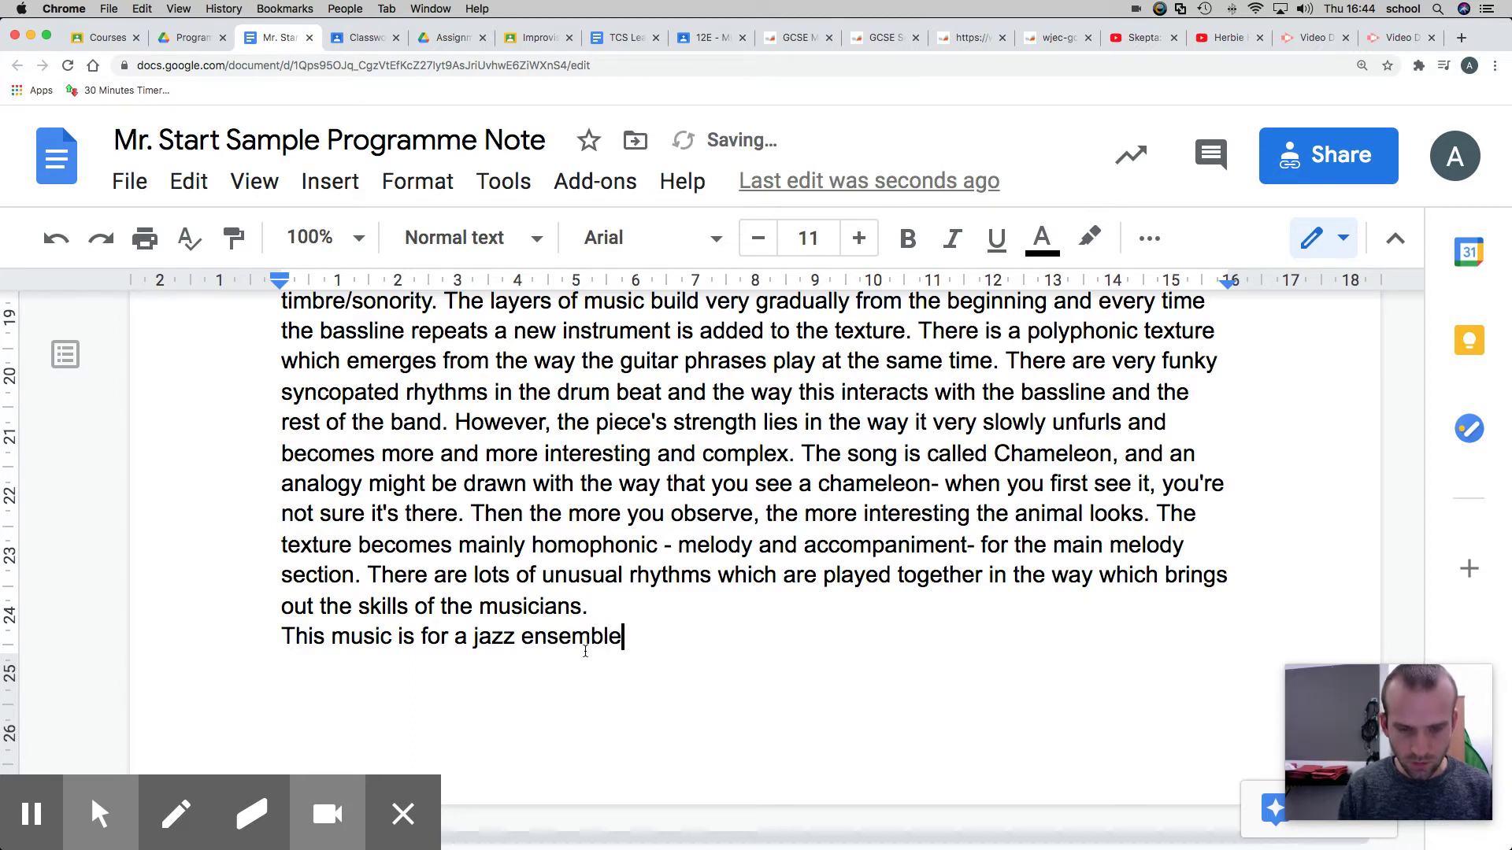
text(. The timr)
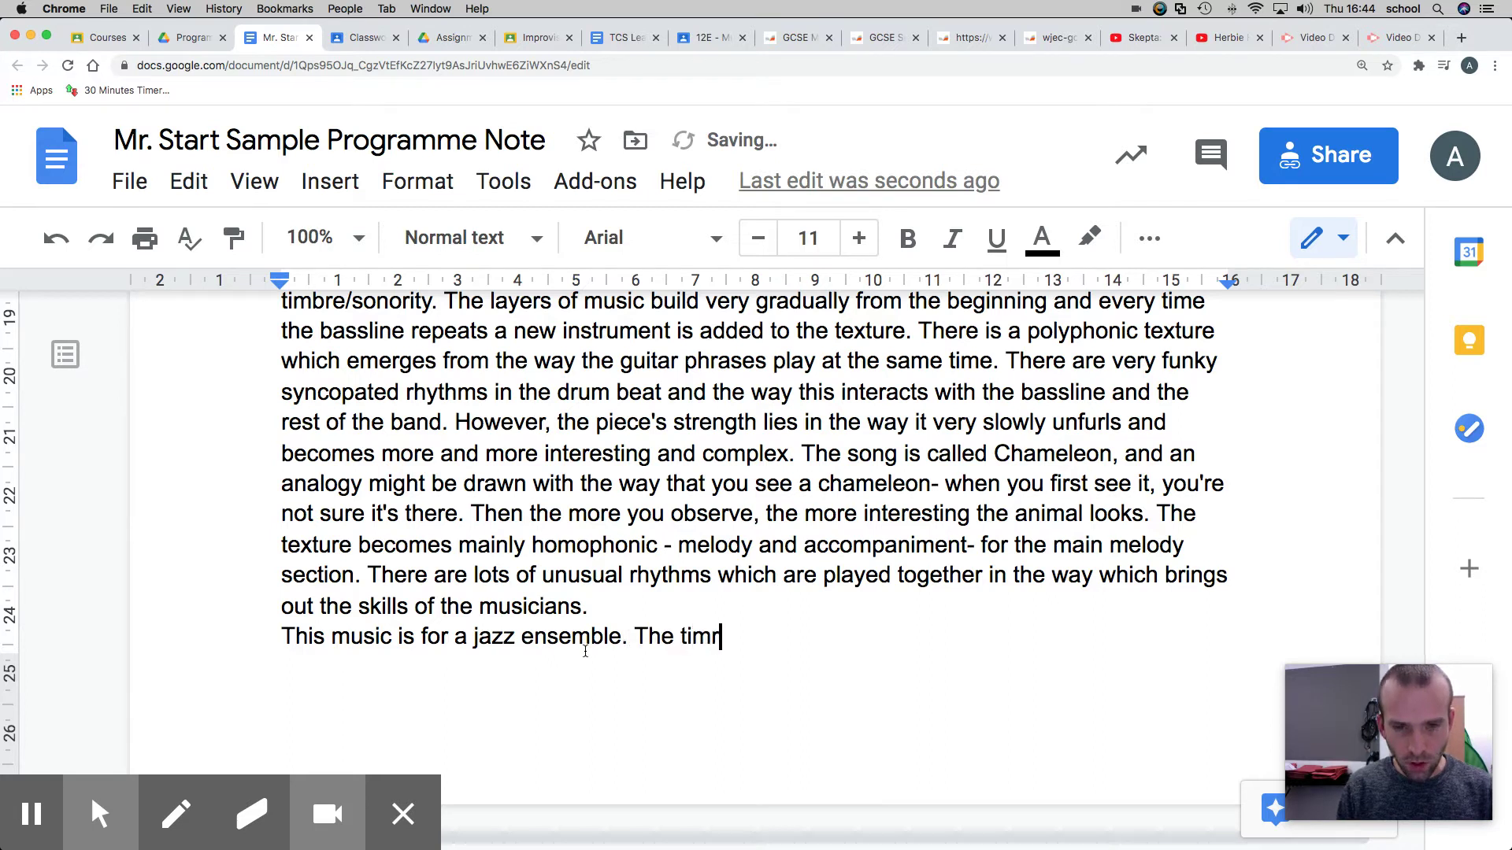
key(BackSpace)
text(bre which )
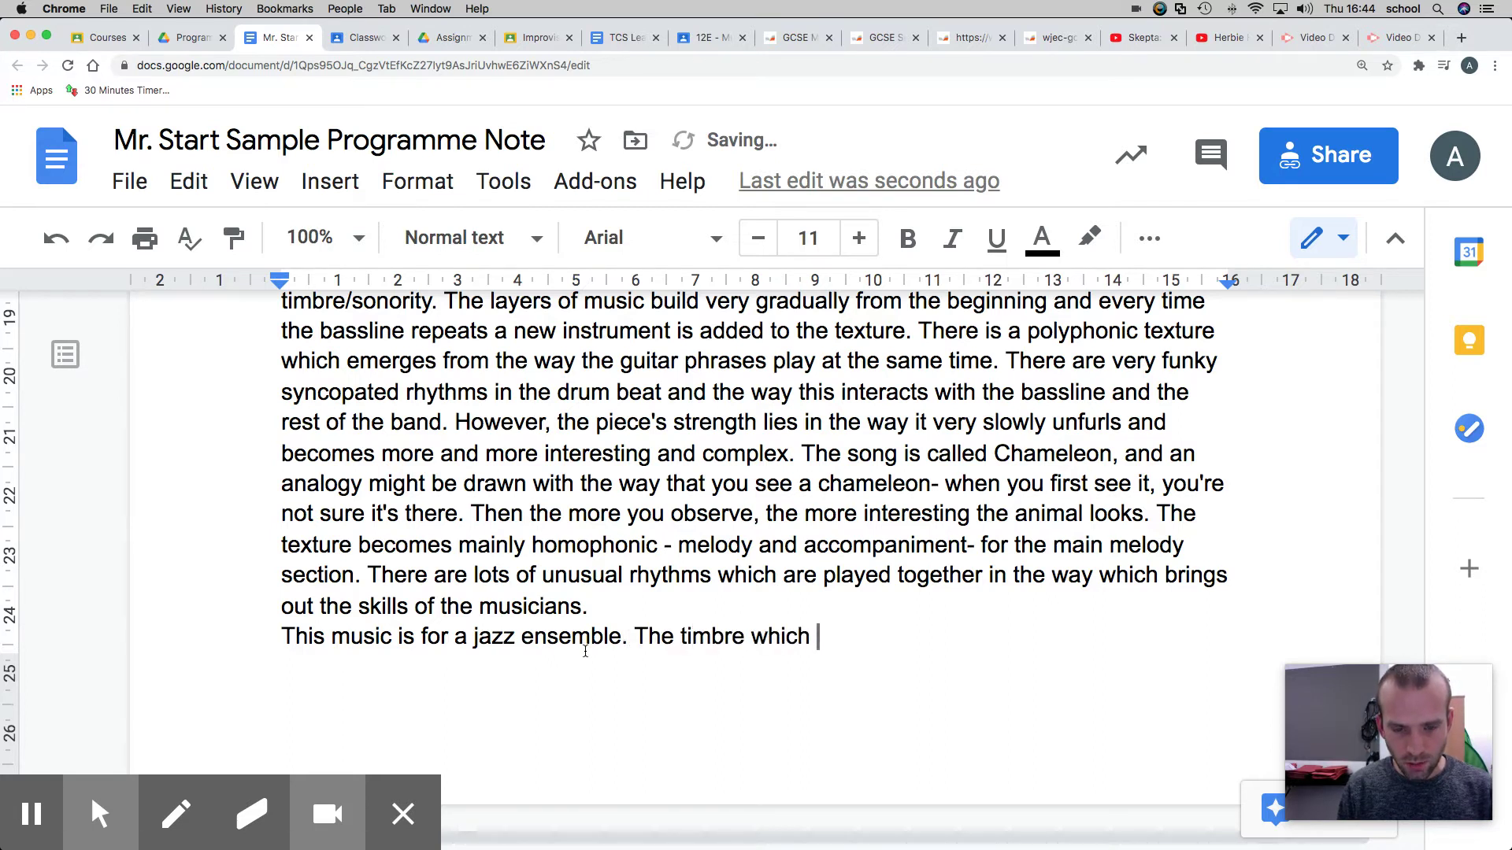
text(is created by th)
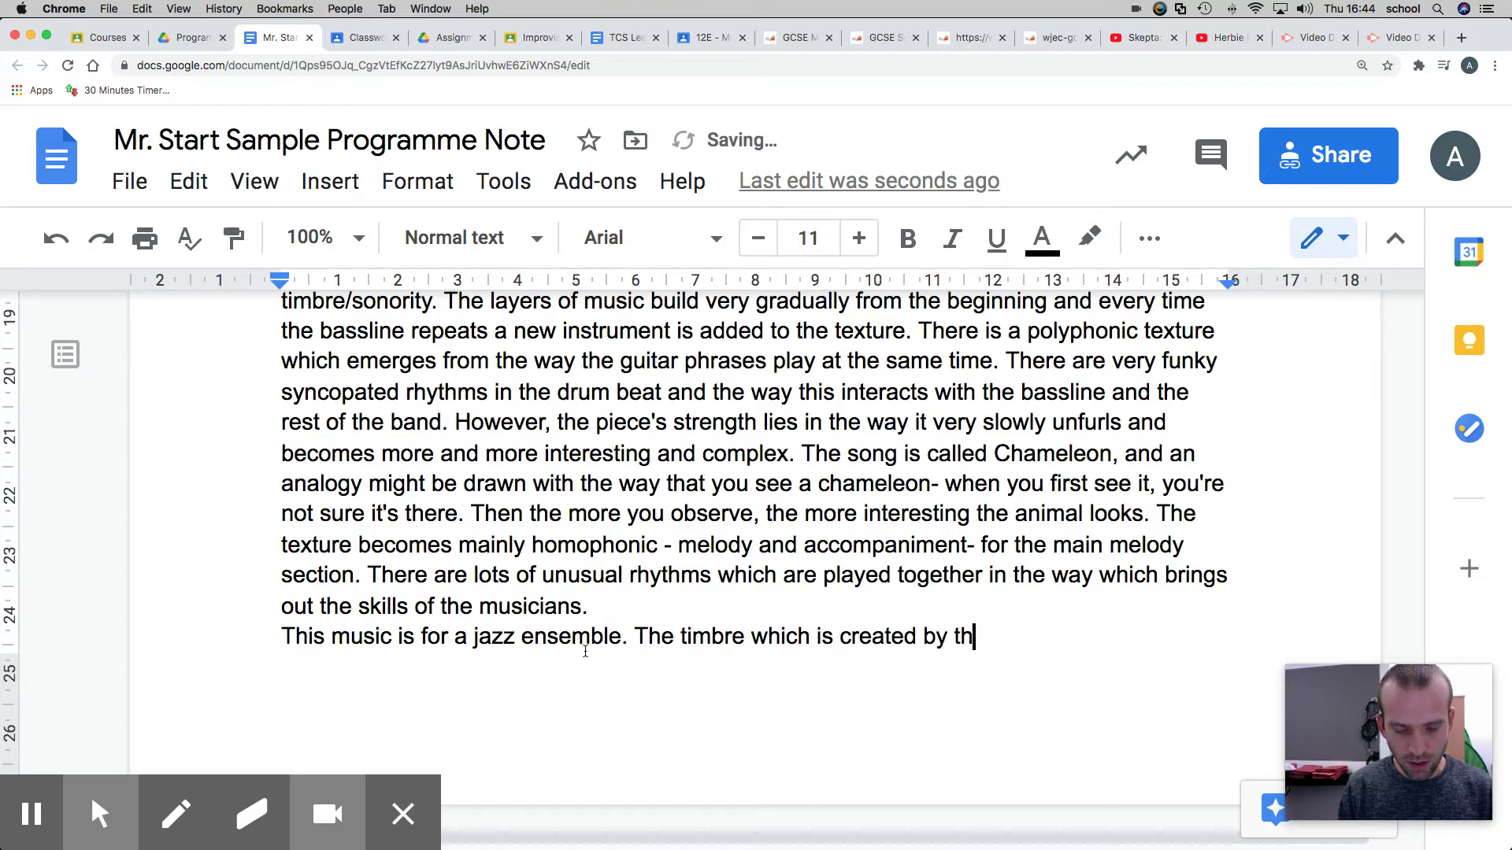
text(e instruments is )
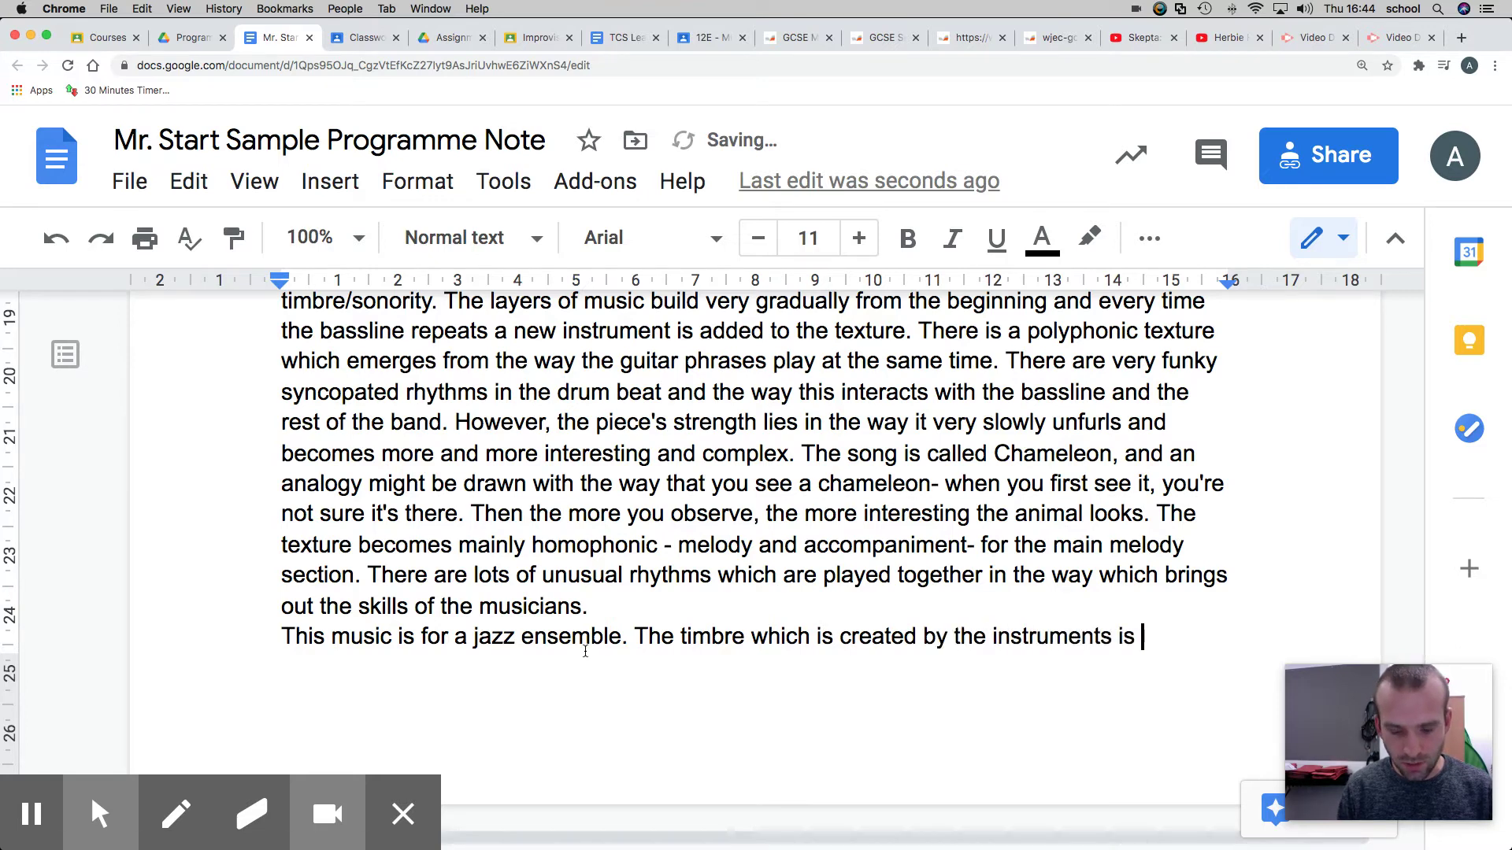
text(very unique. )
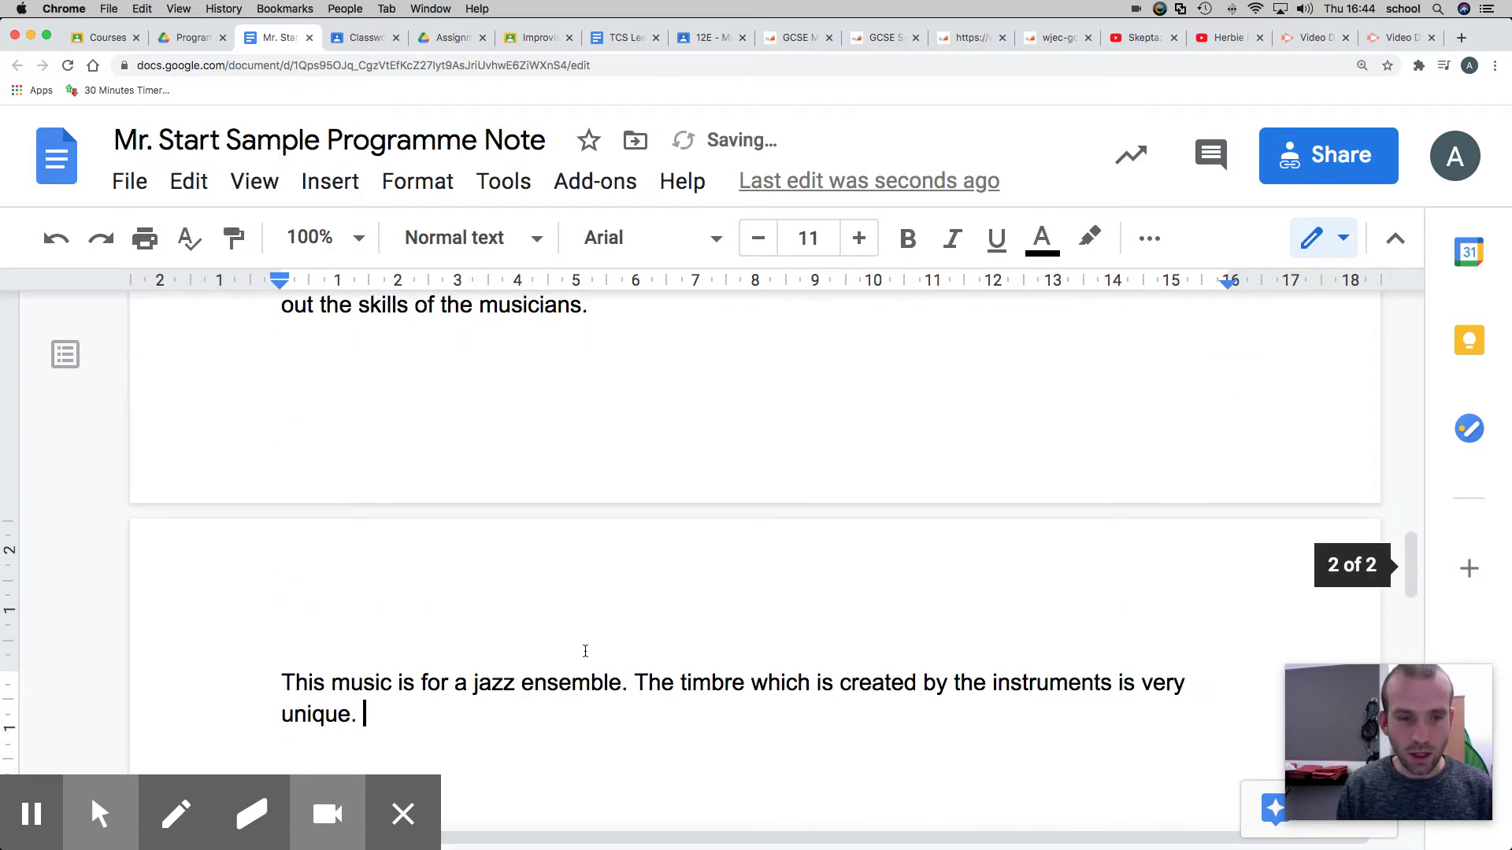
text(The )
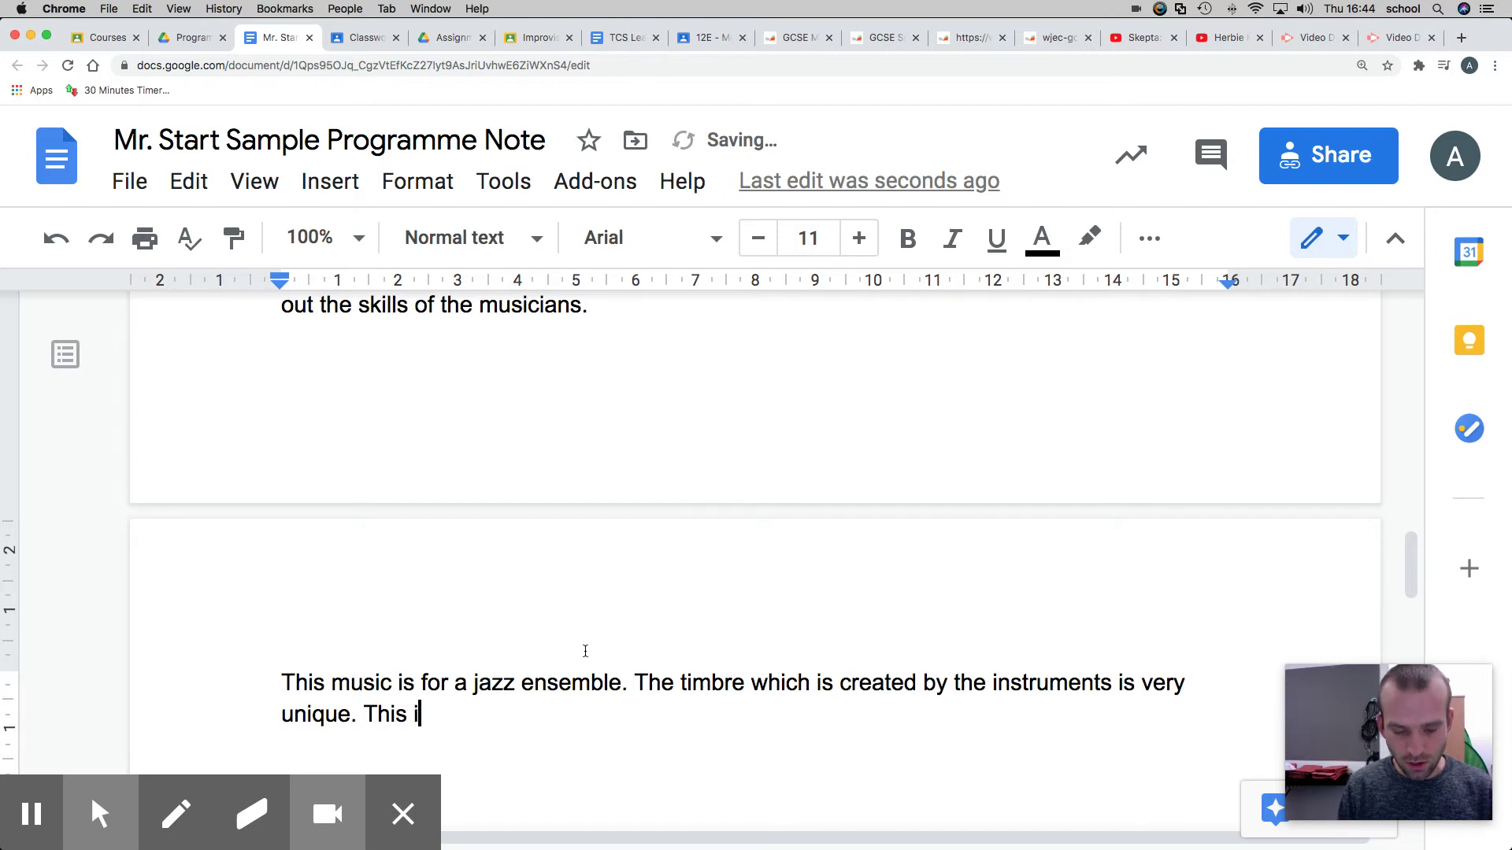
text(because of the )
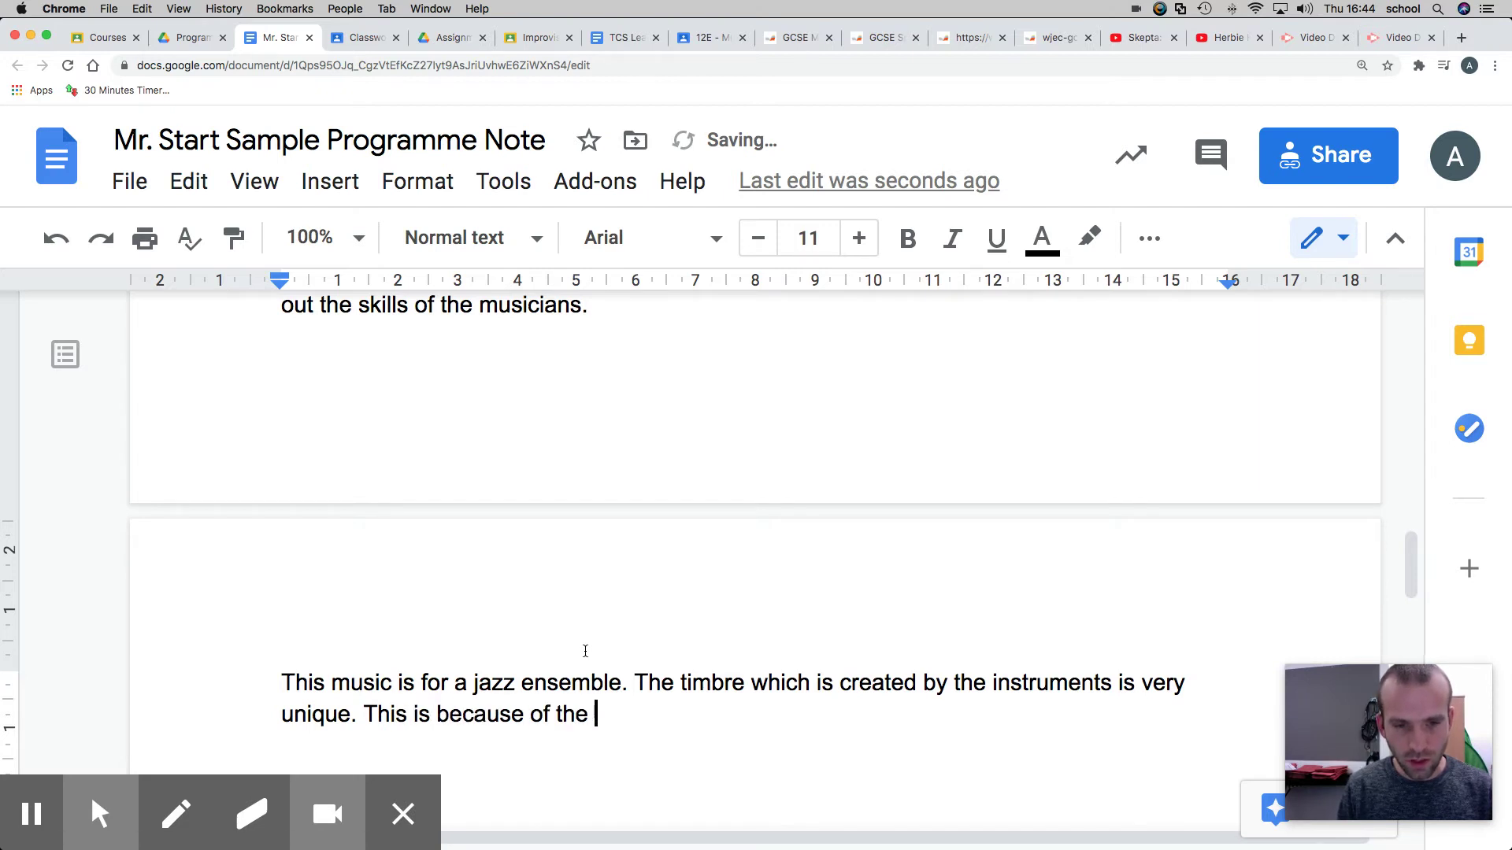
text(way the)
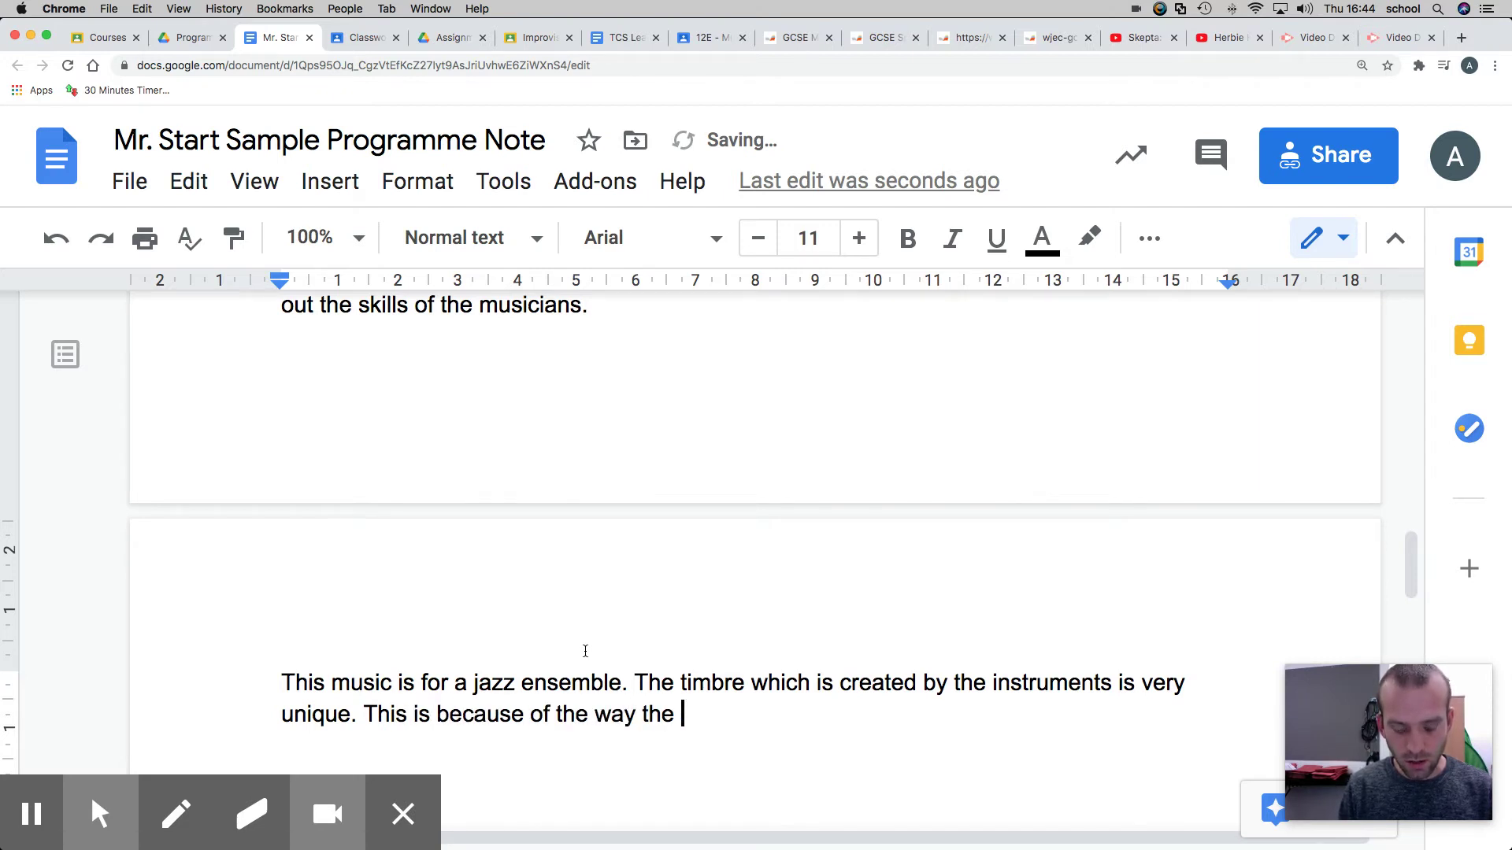
text(ins)
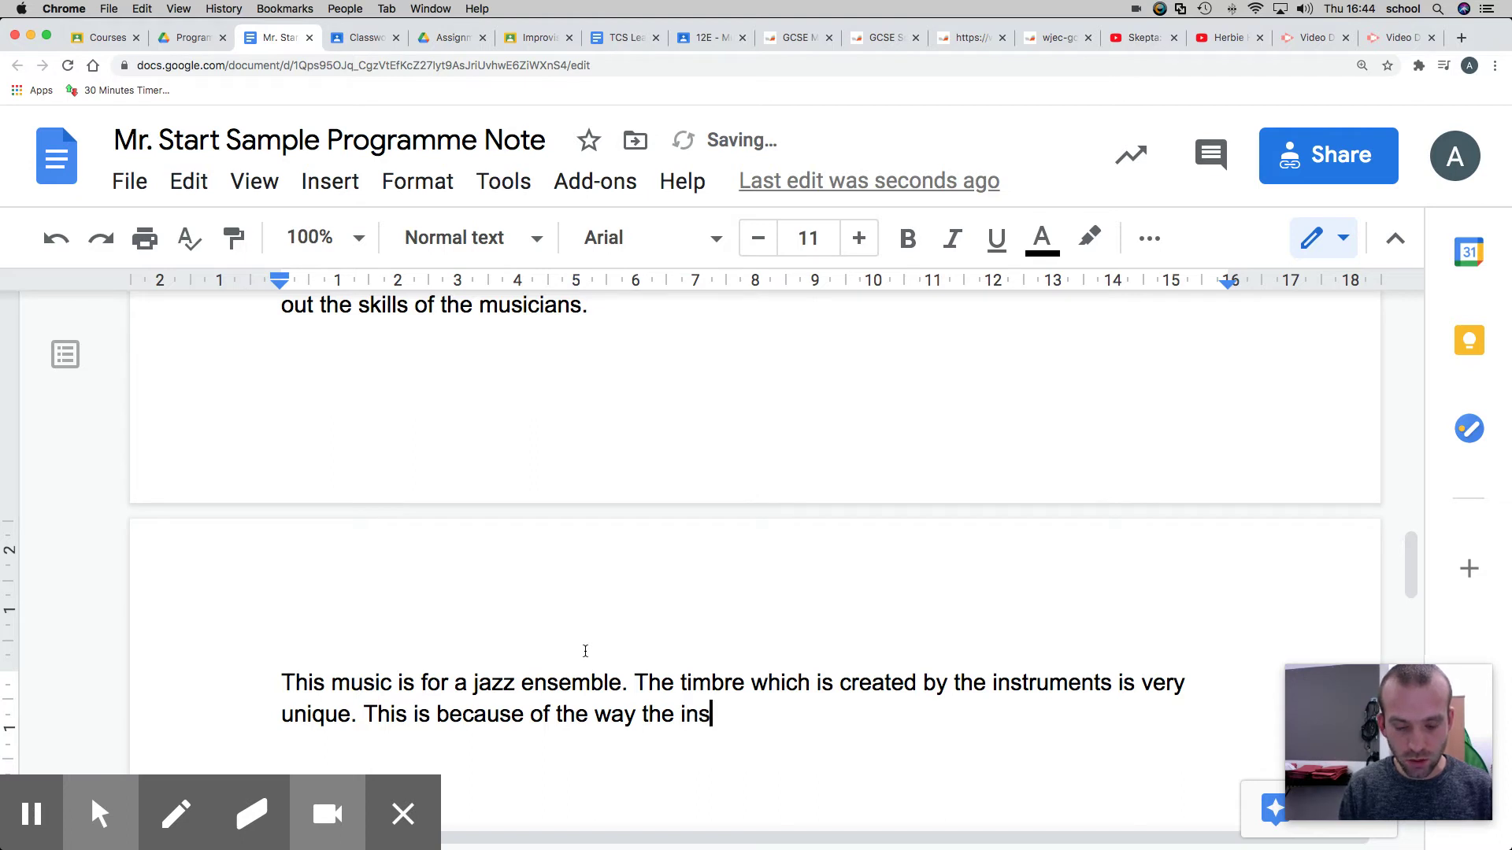
text(truments us)
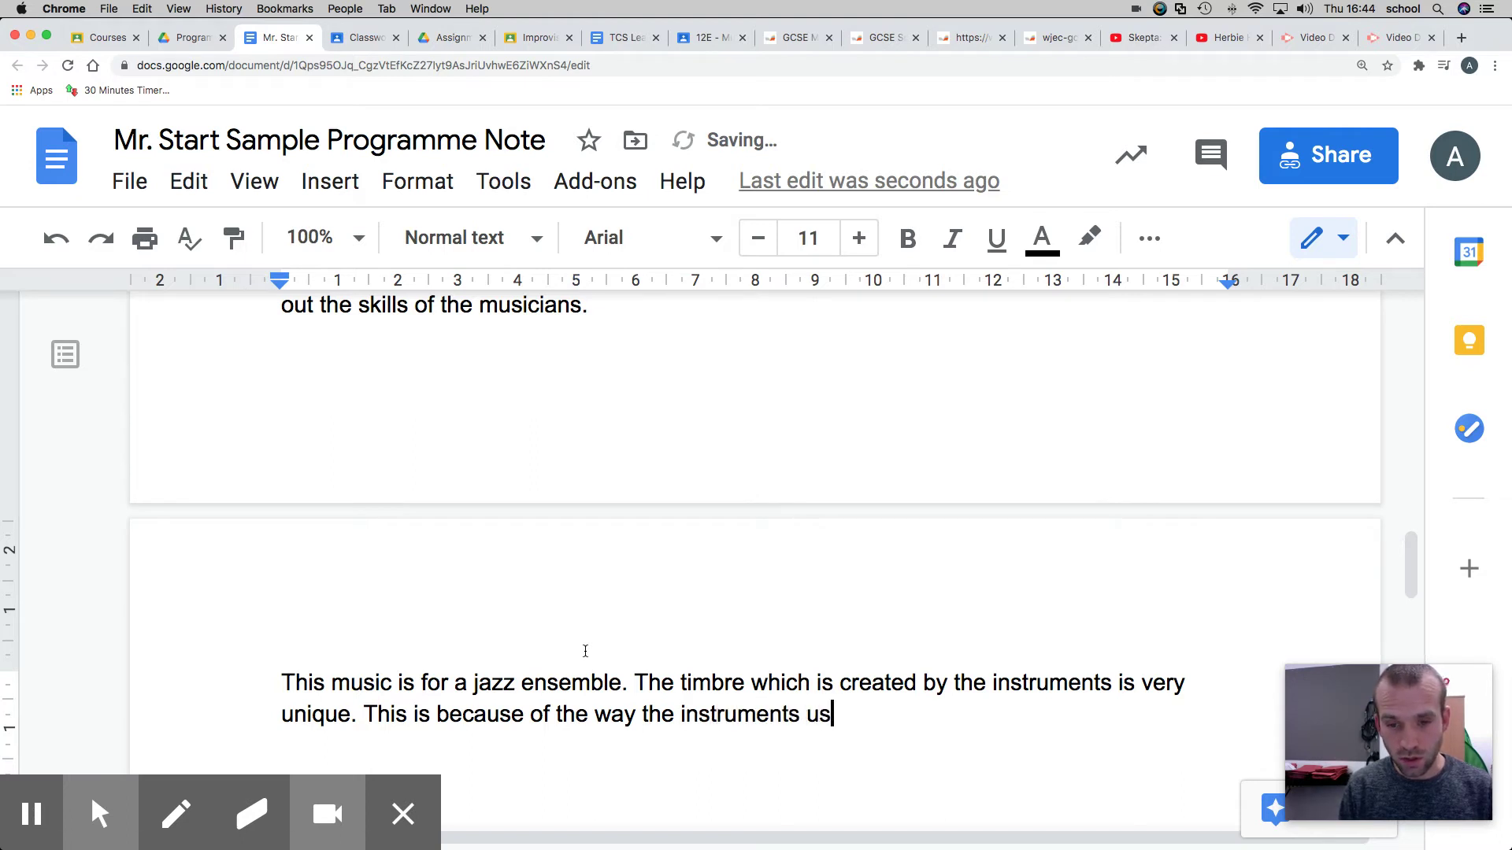
text(e effects )
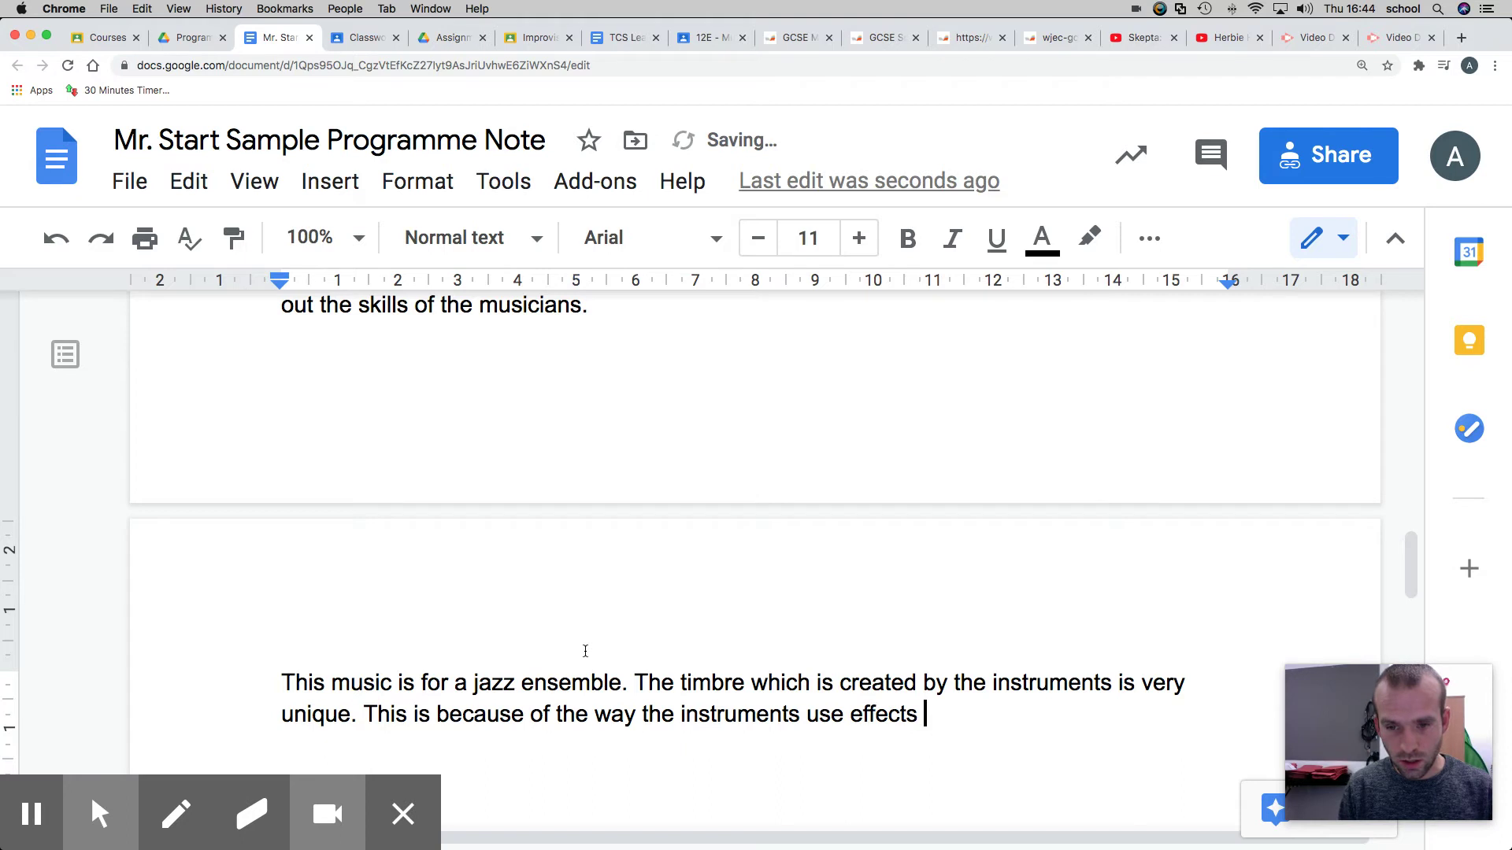
text(andstra)
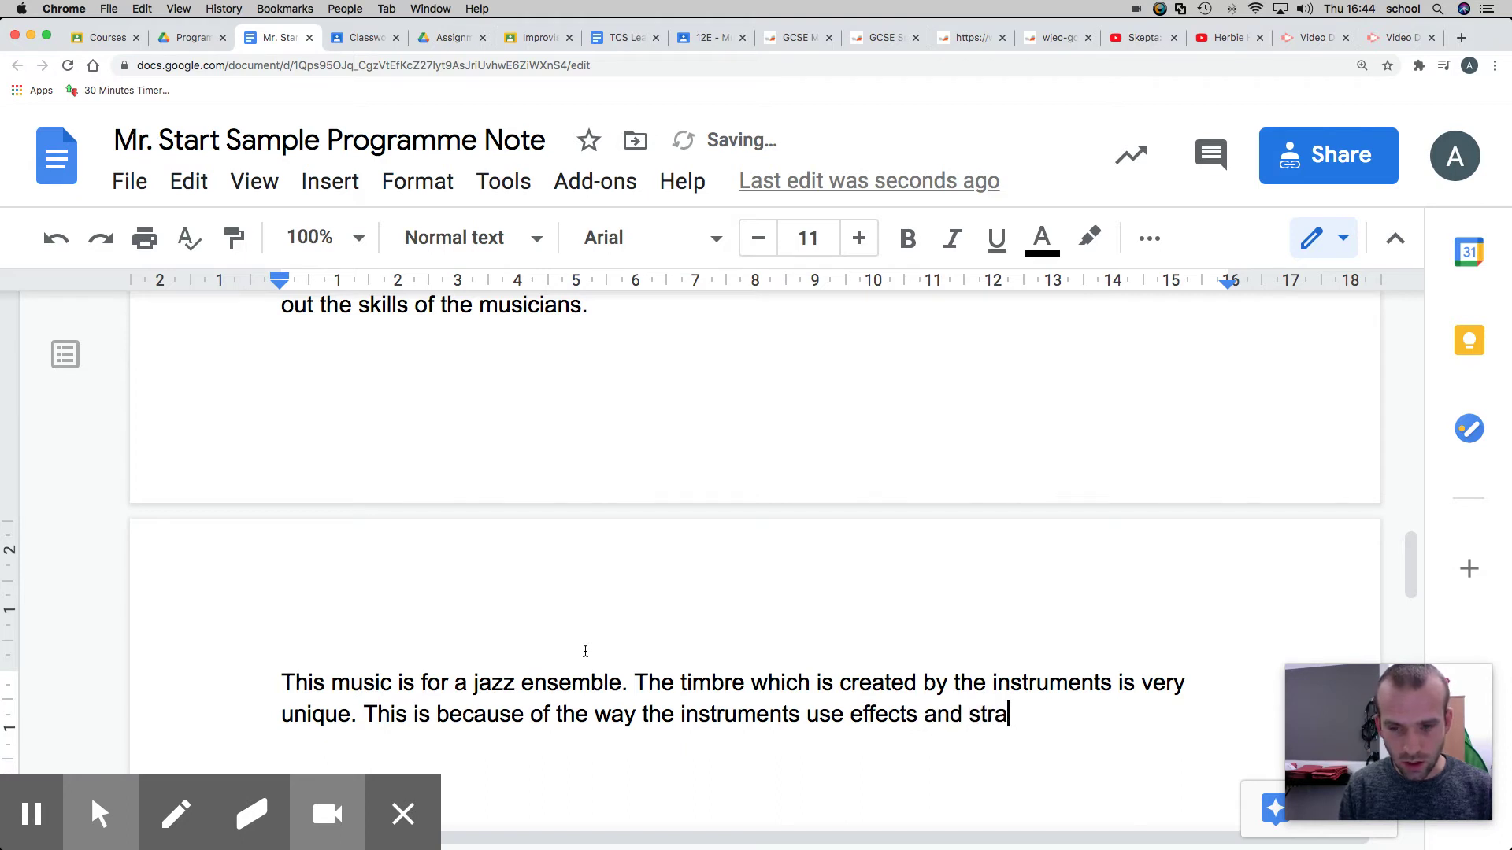
text(nge and exper)
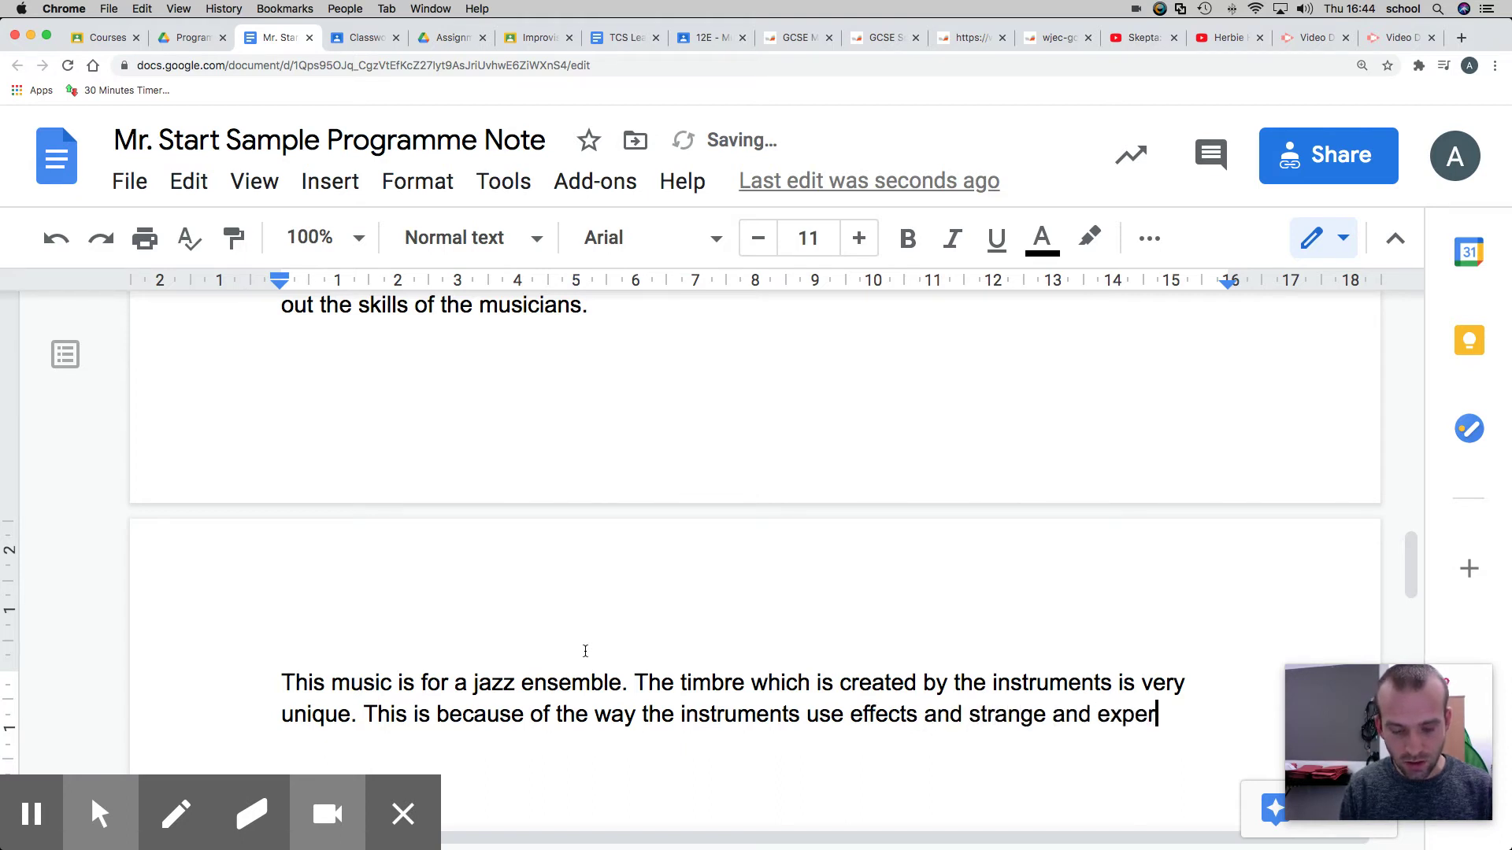
text(imta)
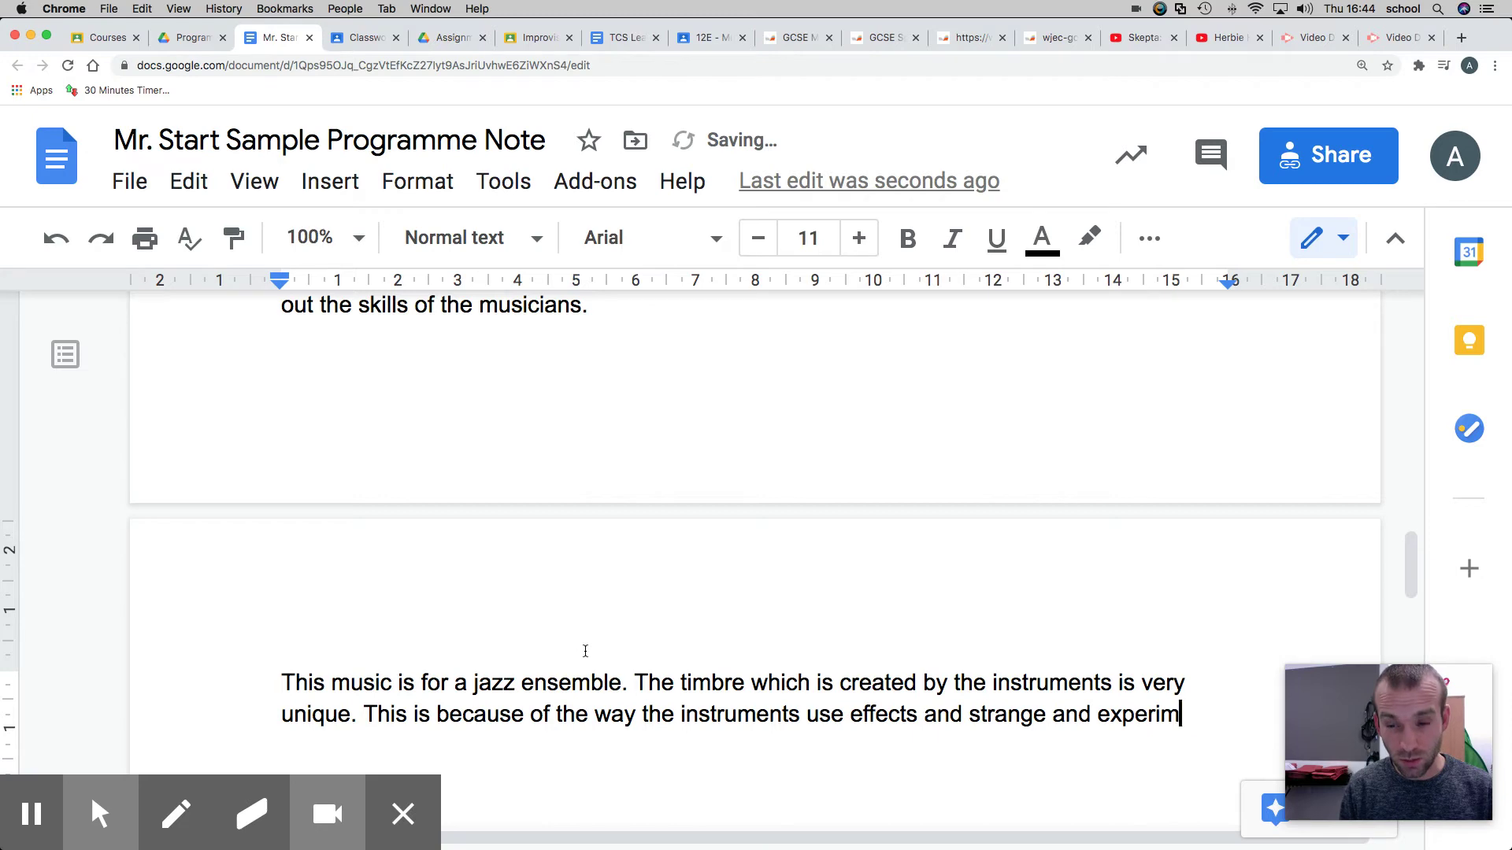
text(ental synth)
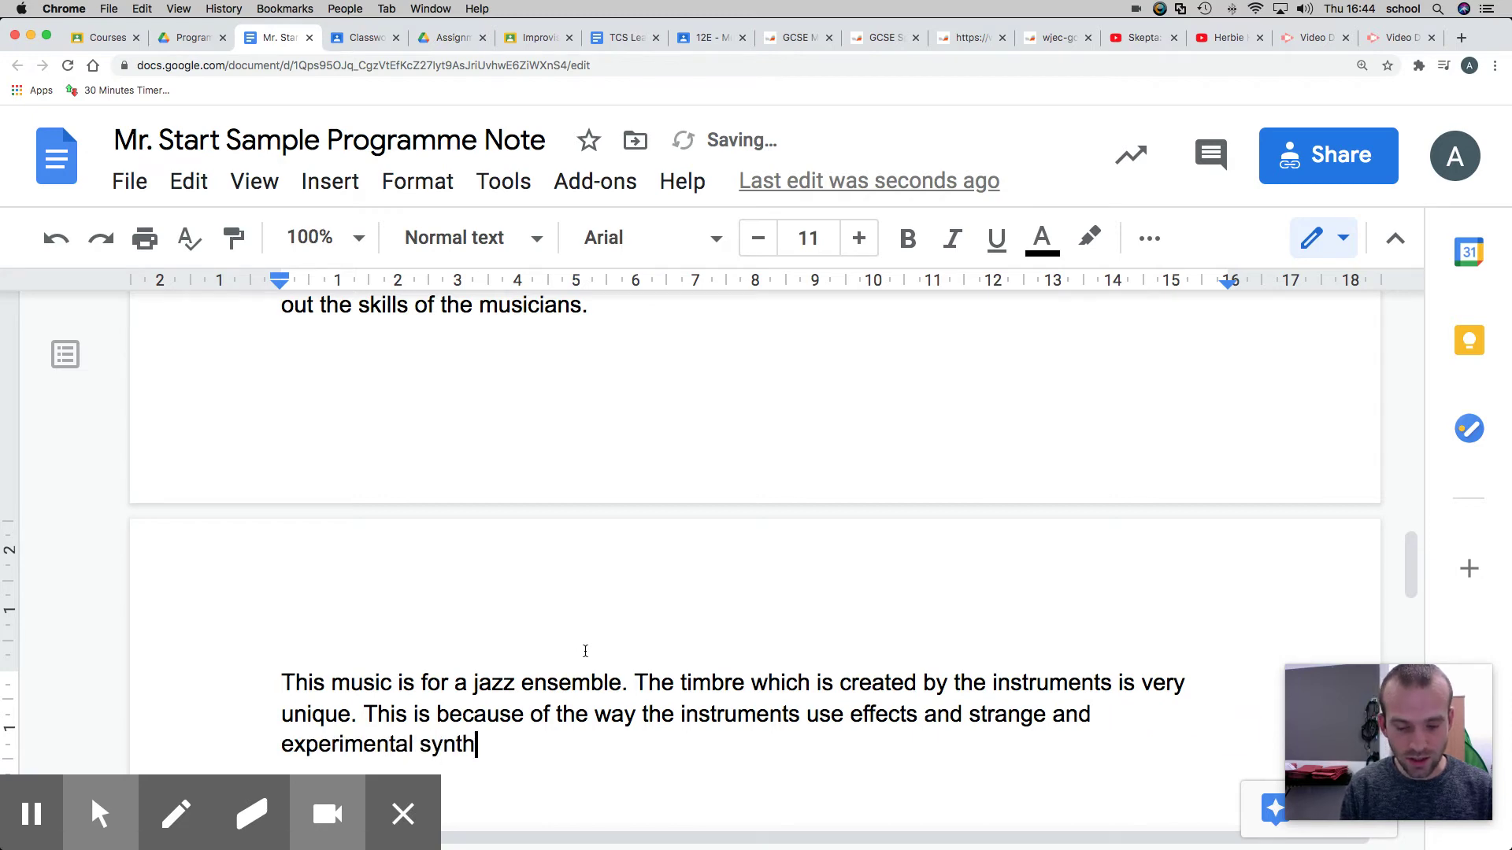
text(esisers. )
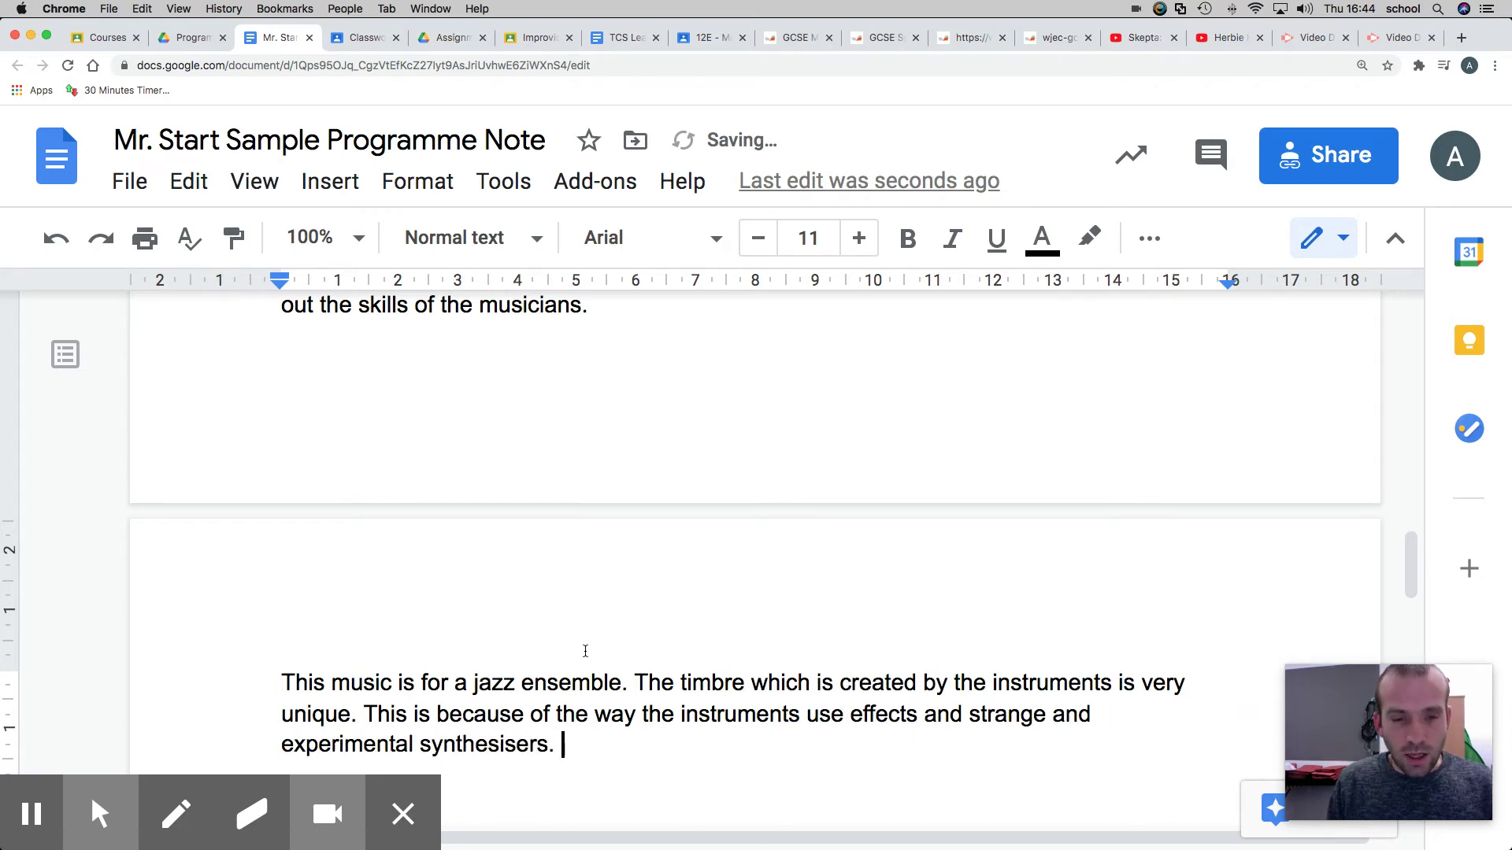
text(IT)
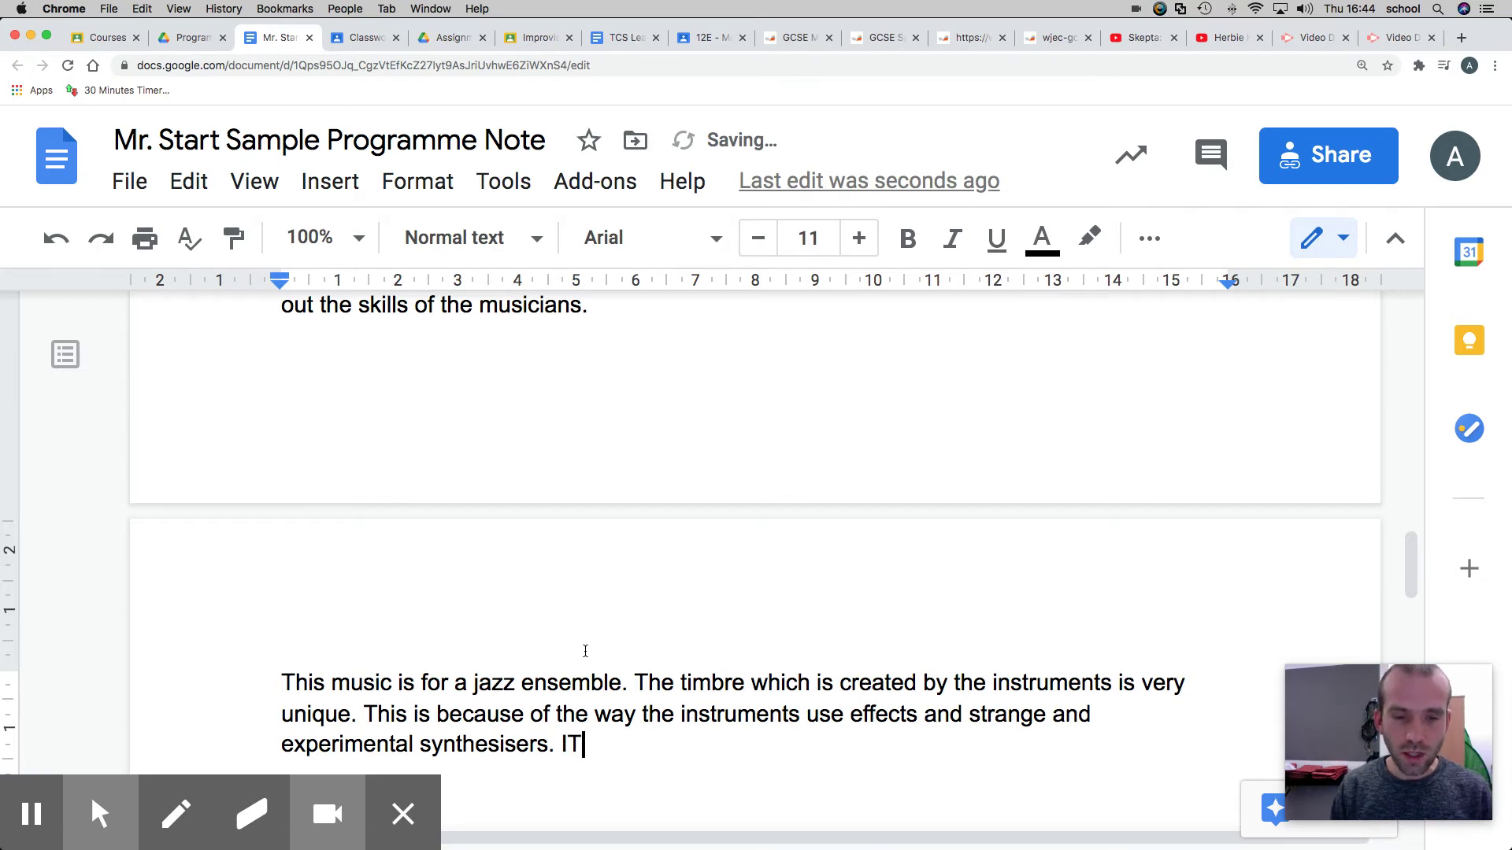
Step: Add the sentence on a truly exotic sound world, like the Chameleon in the real world
key(BackSpace)
text(t)
key(BackSpace)
text(crea)
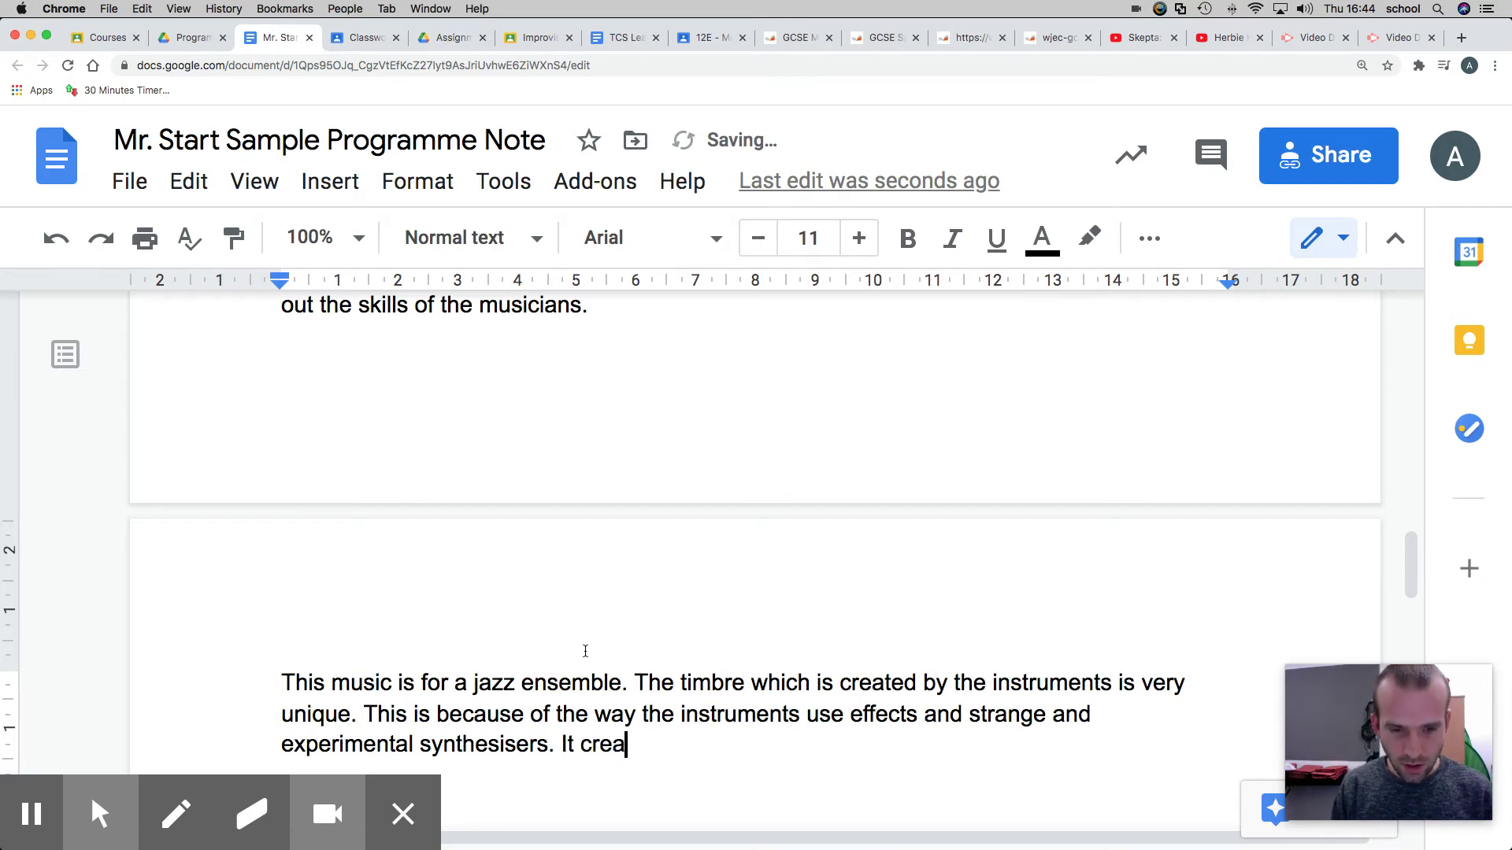
text(tes a try)
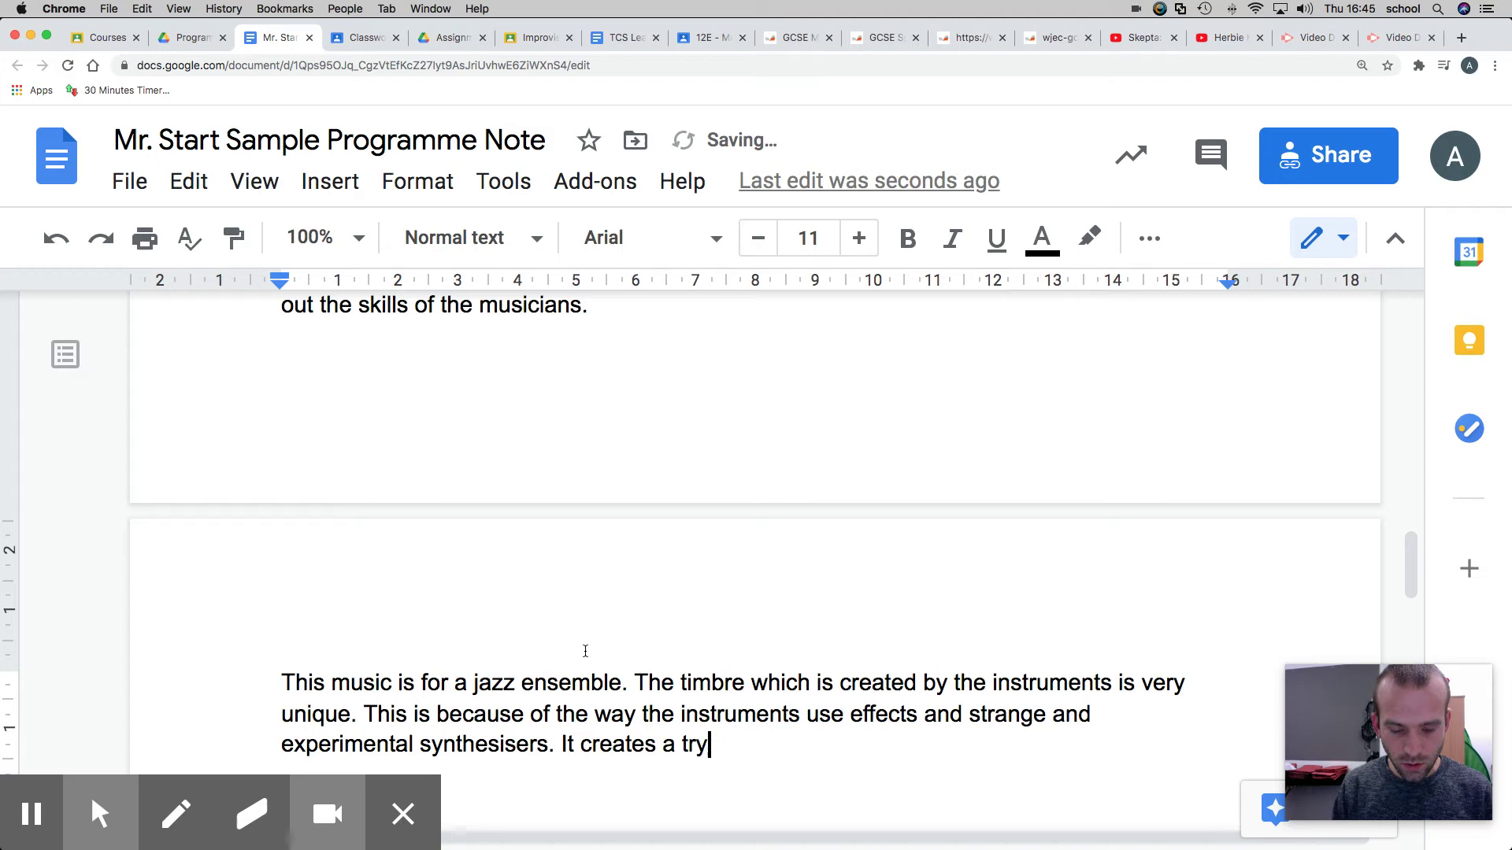
key(BackSpace)
text(uly e)
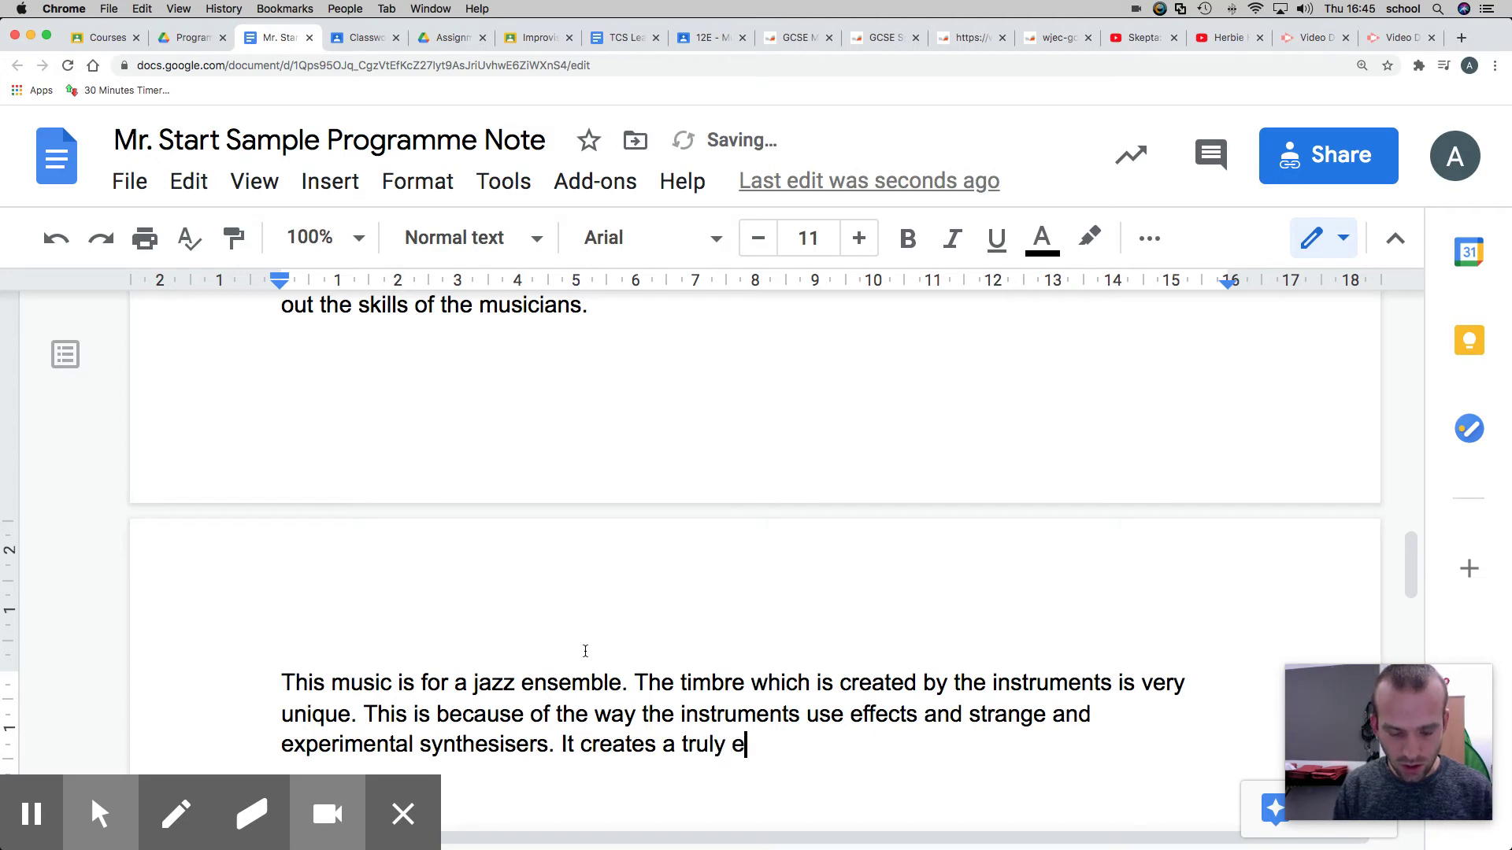
text(ticsou)
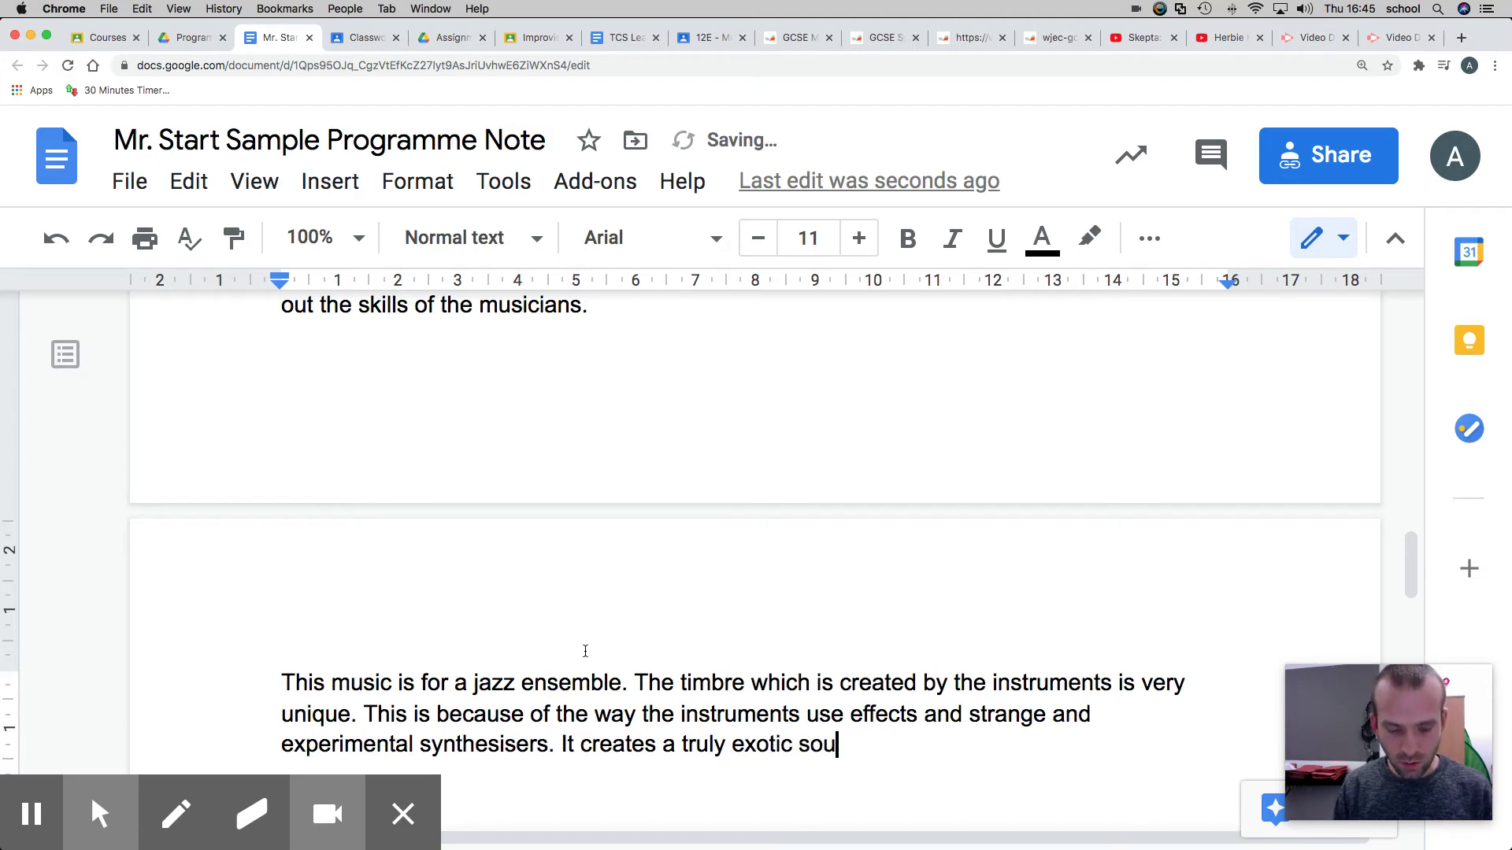
text(world)
text(- agai)
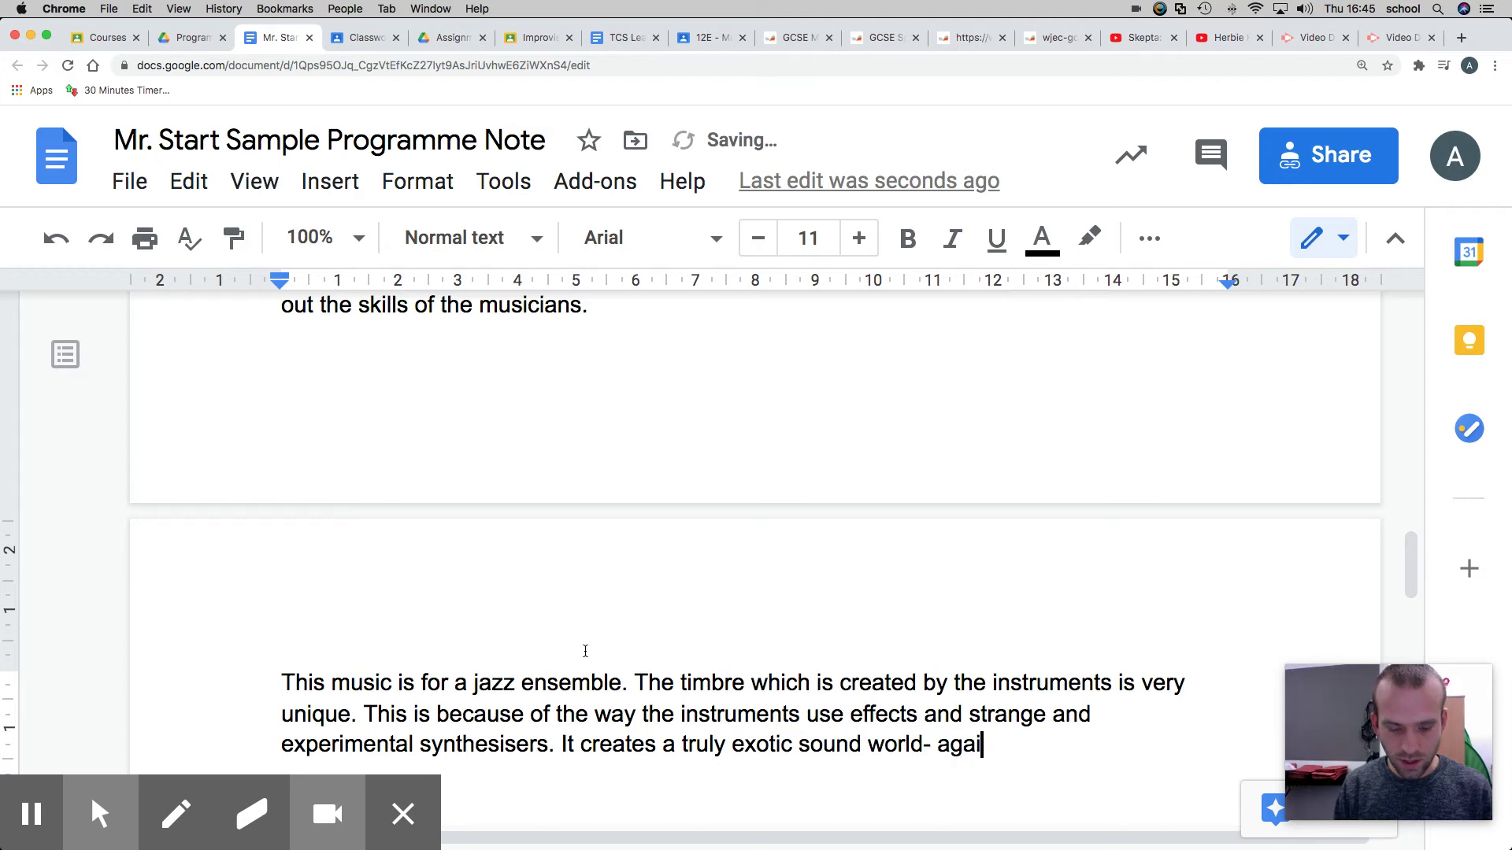
text(somehi)
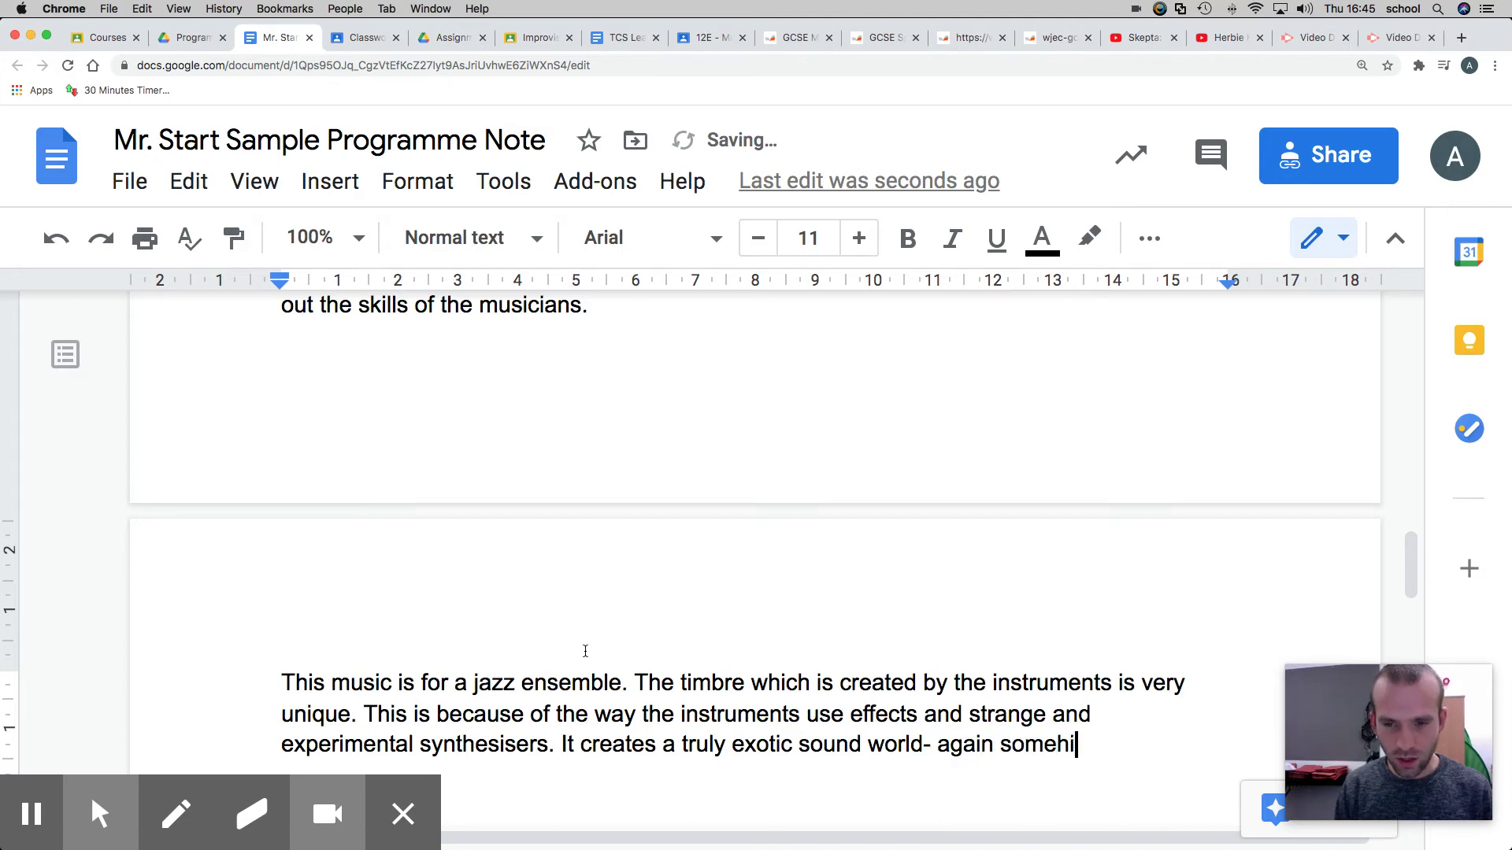
key(BackSpace)
text(thign)
key(BackSpace)
key(BackSpace)
key(BackSpace)
text(ng in )
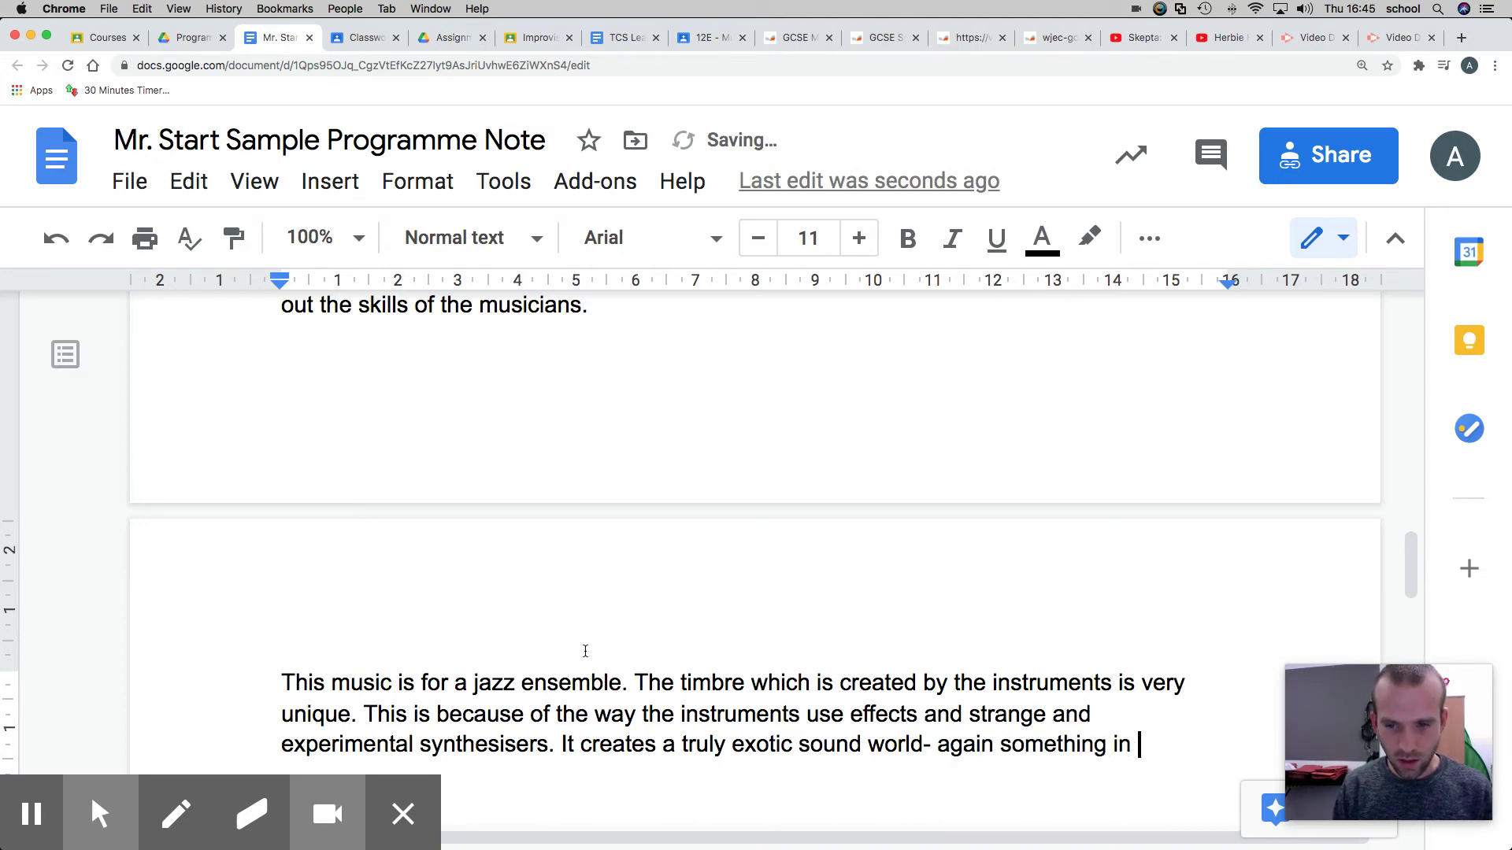
text(common with the)
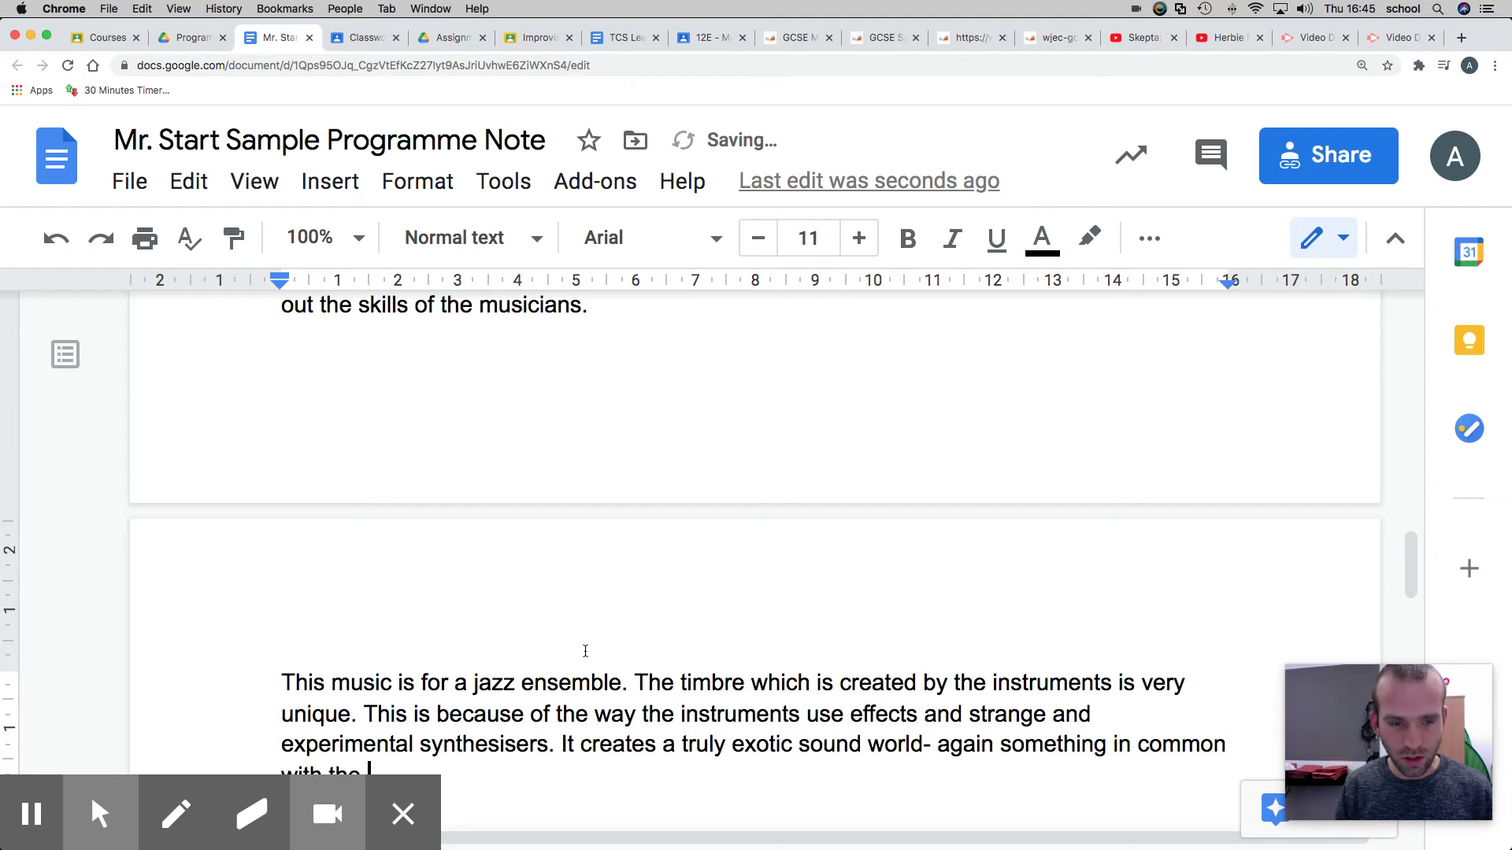
scroll(589, 651, down, 1)
text(Cha)
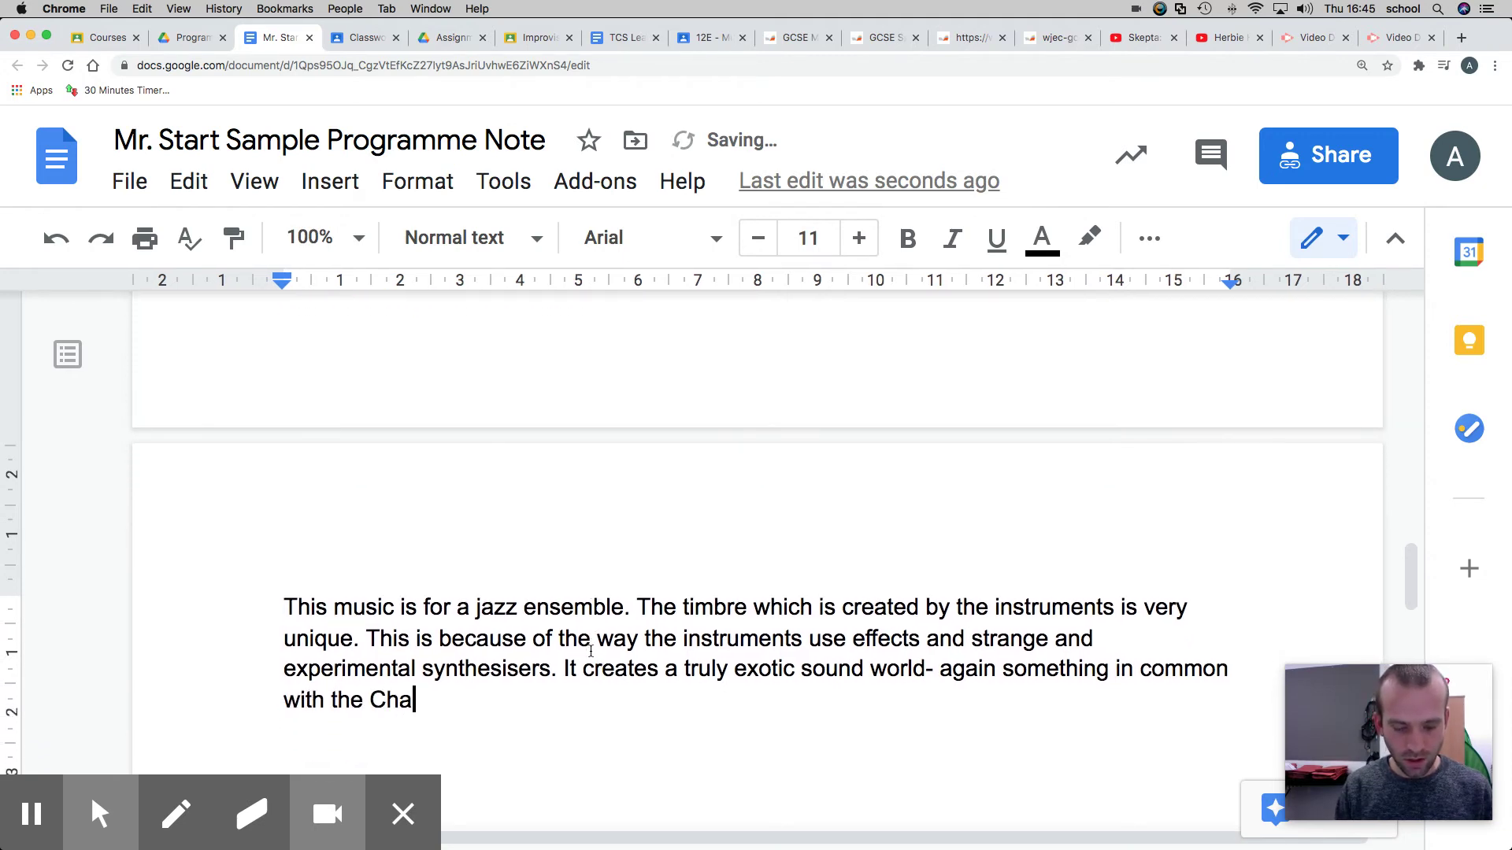
text(mele)
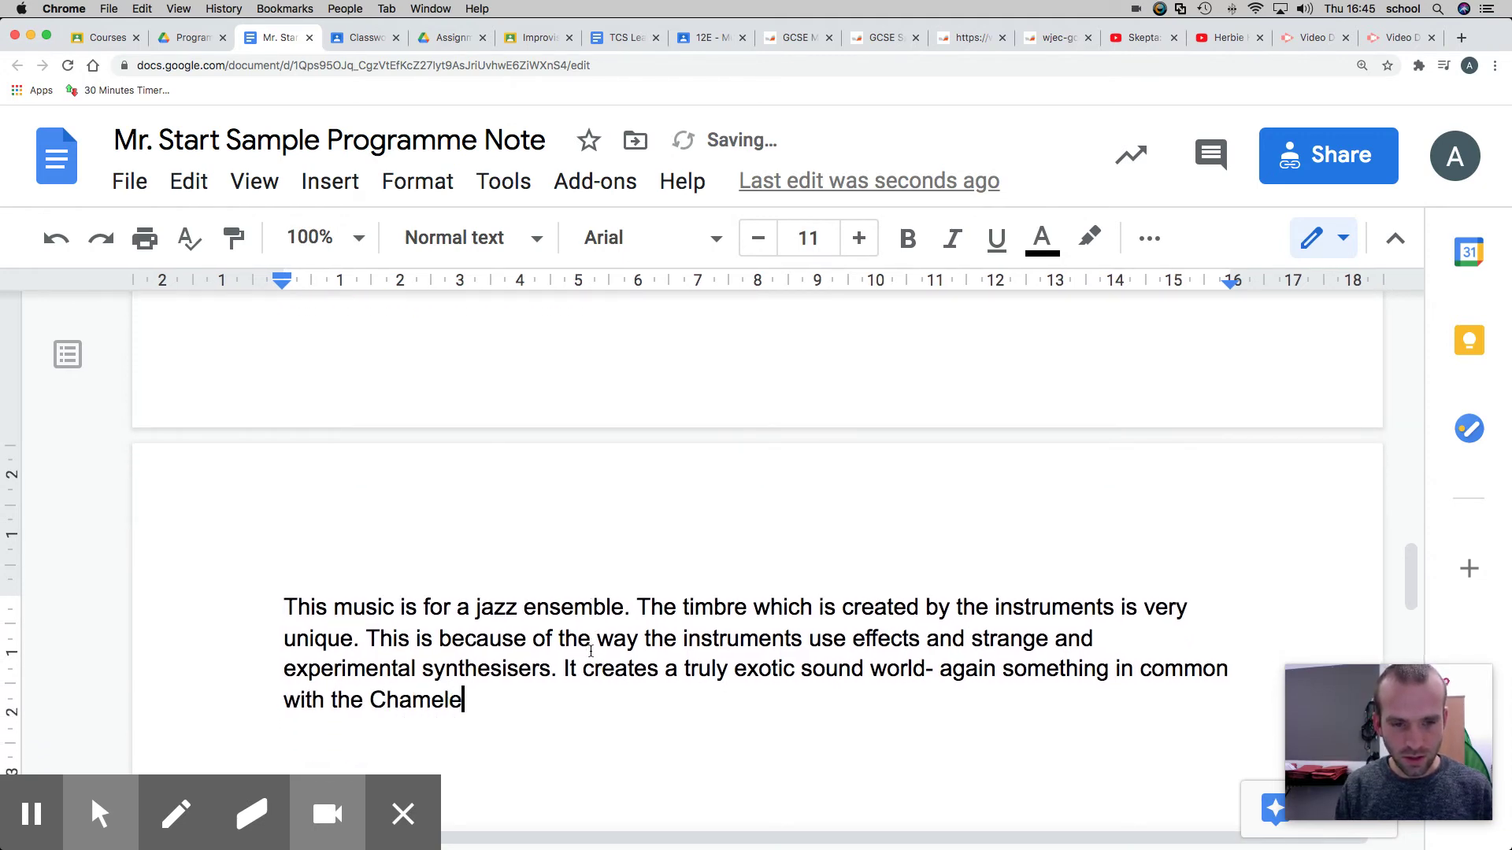
text(on)
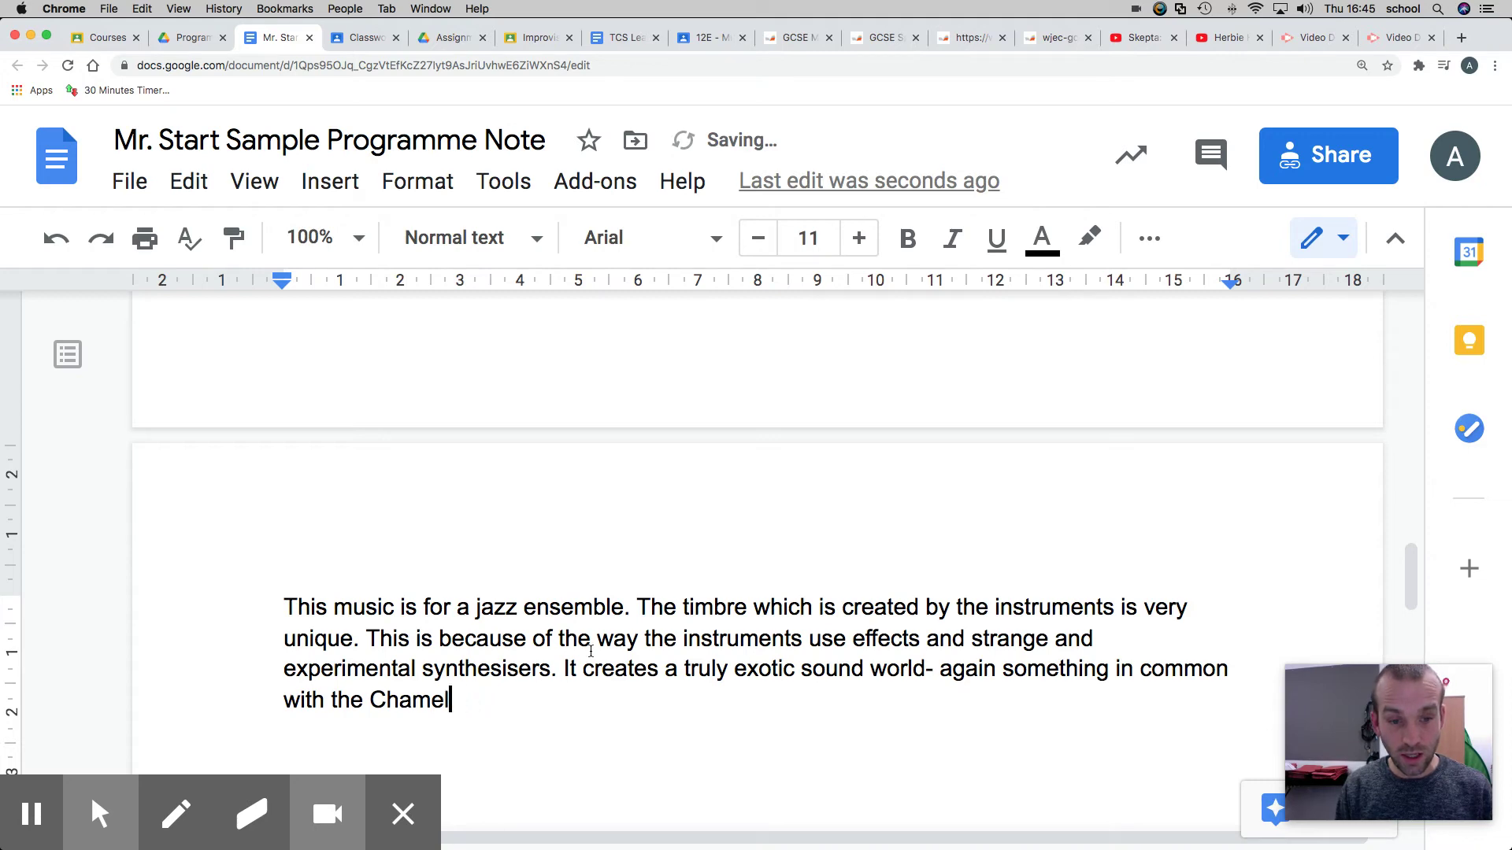
text(eon in the re)
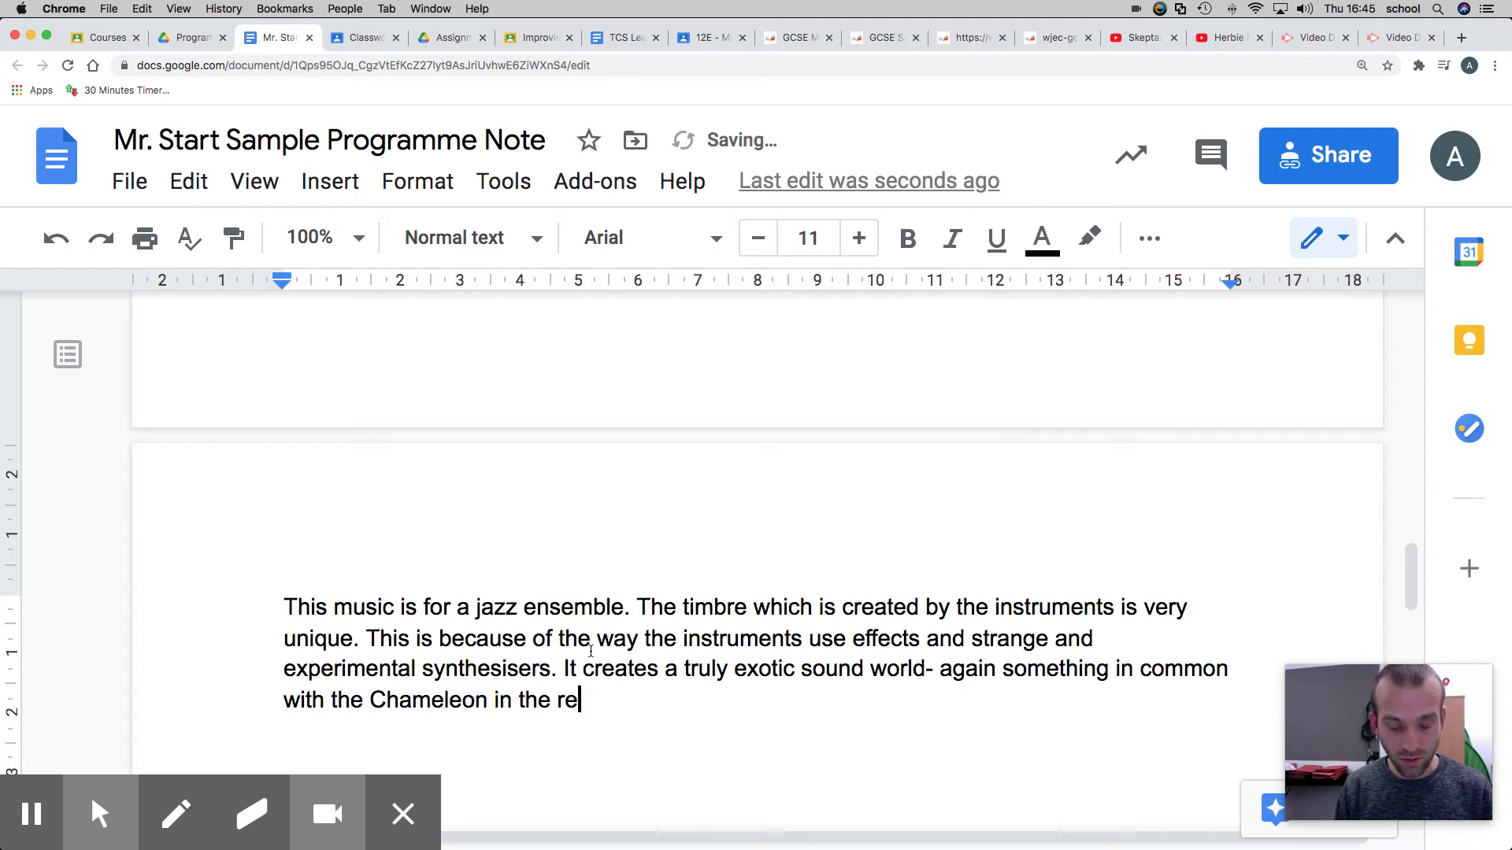
text(al world.)
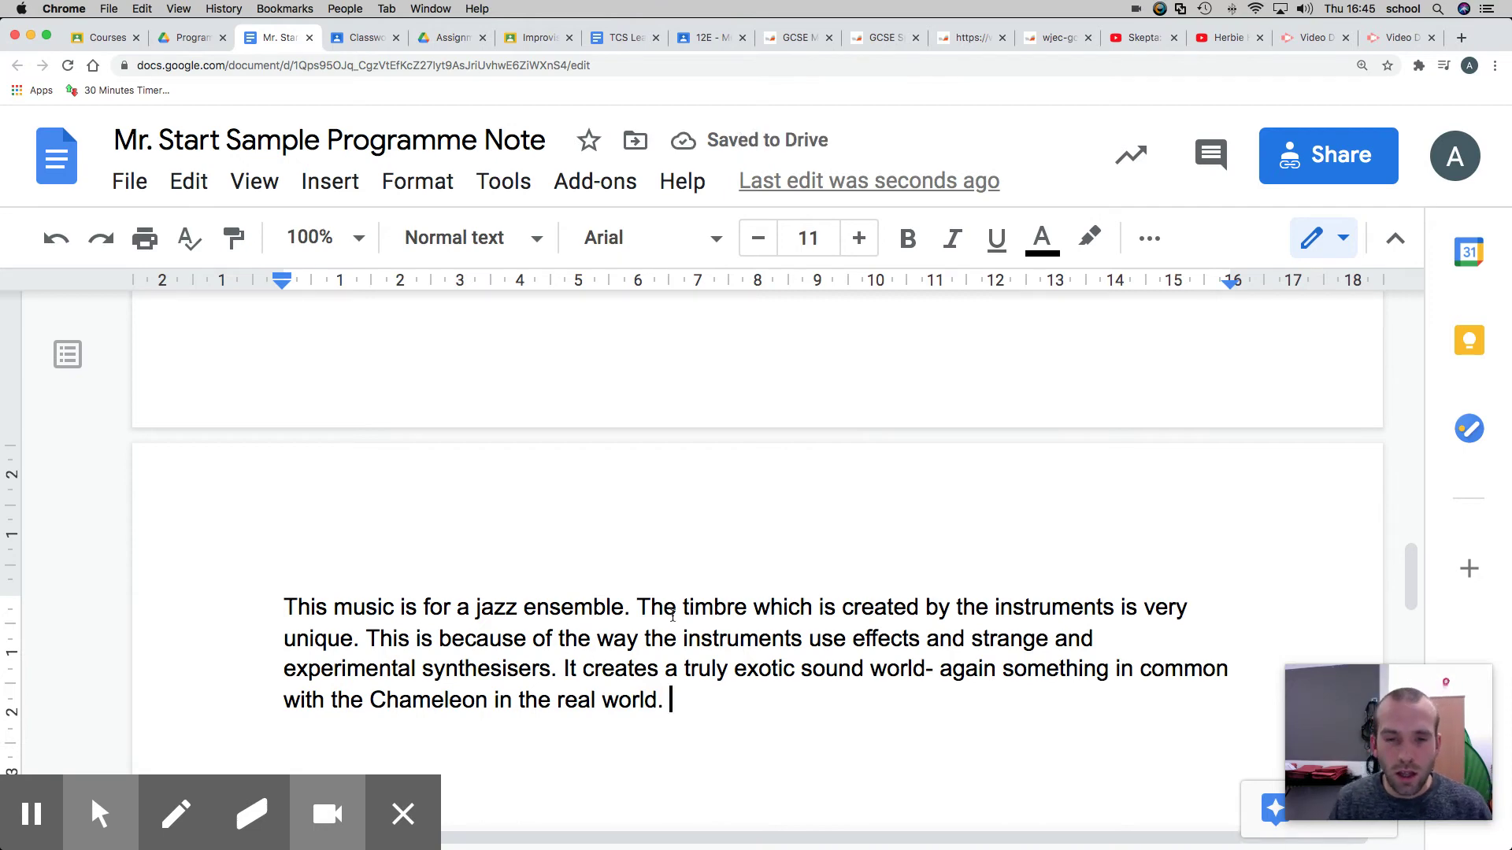
text(Th)
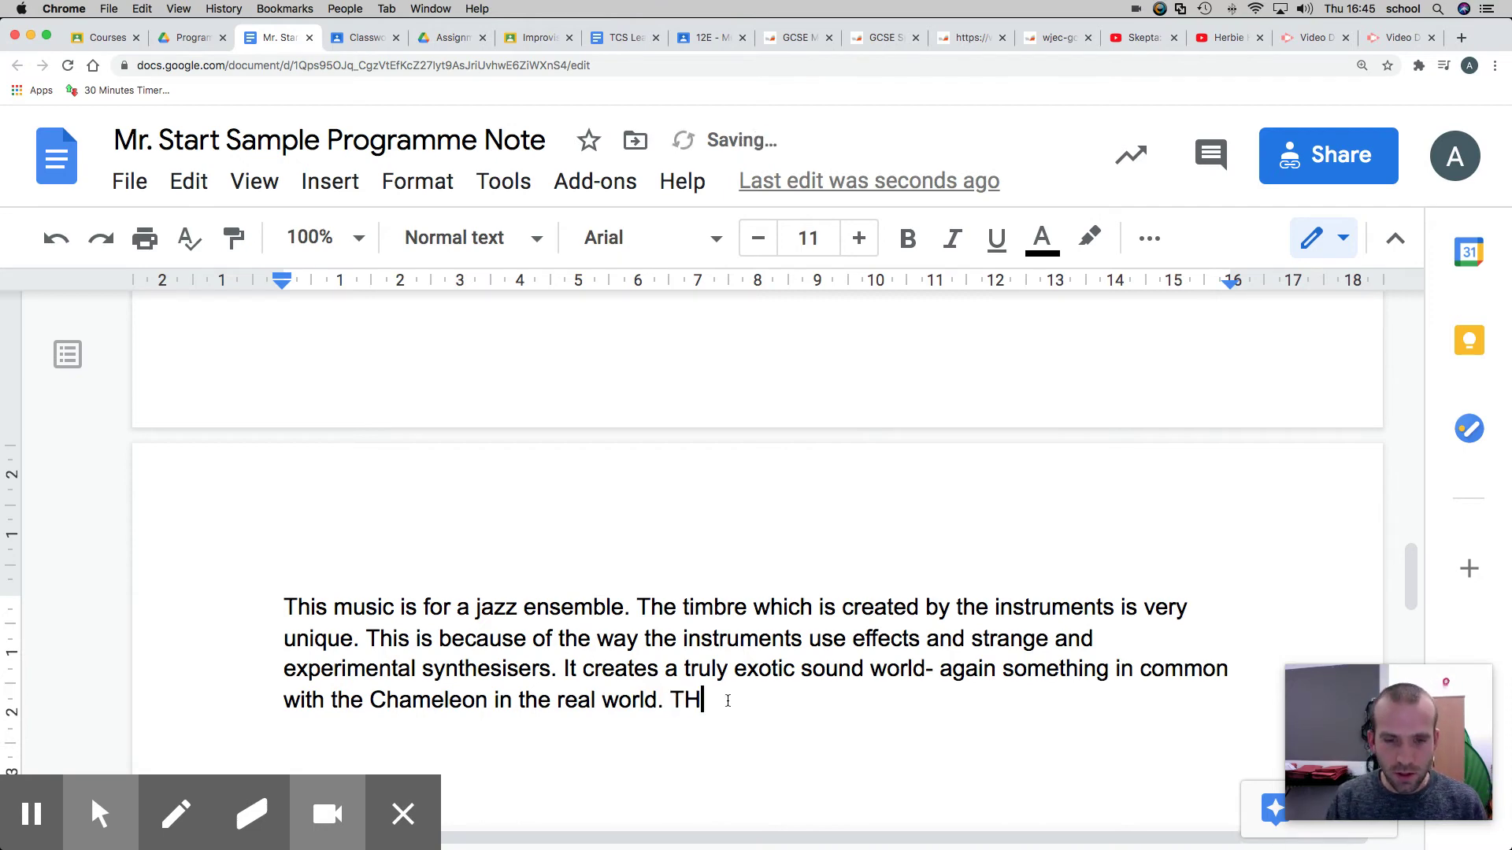
text(e piece is )
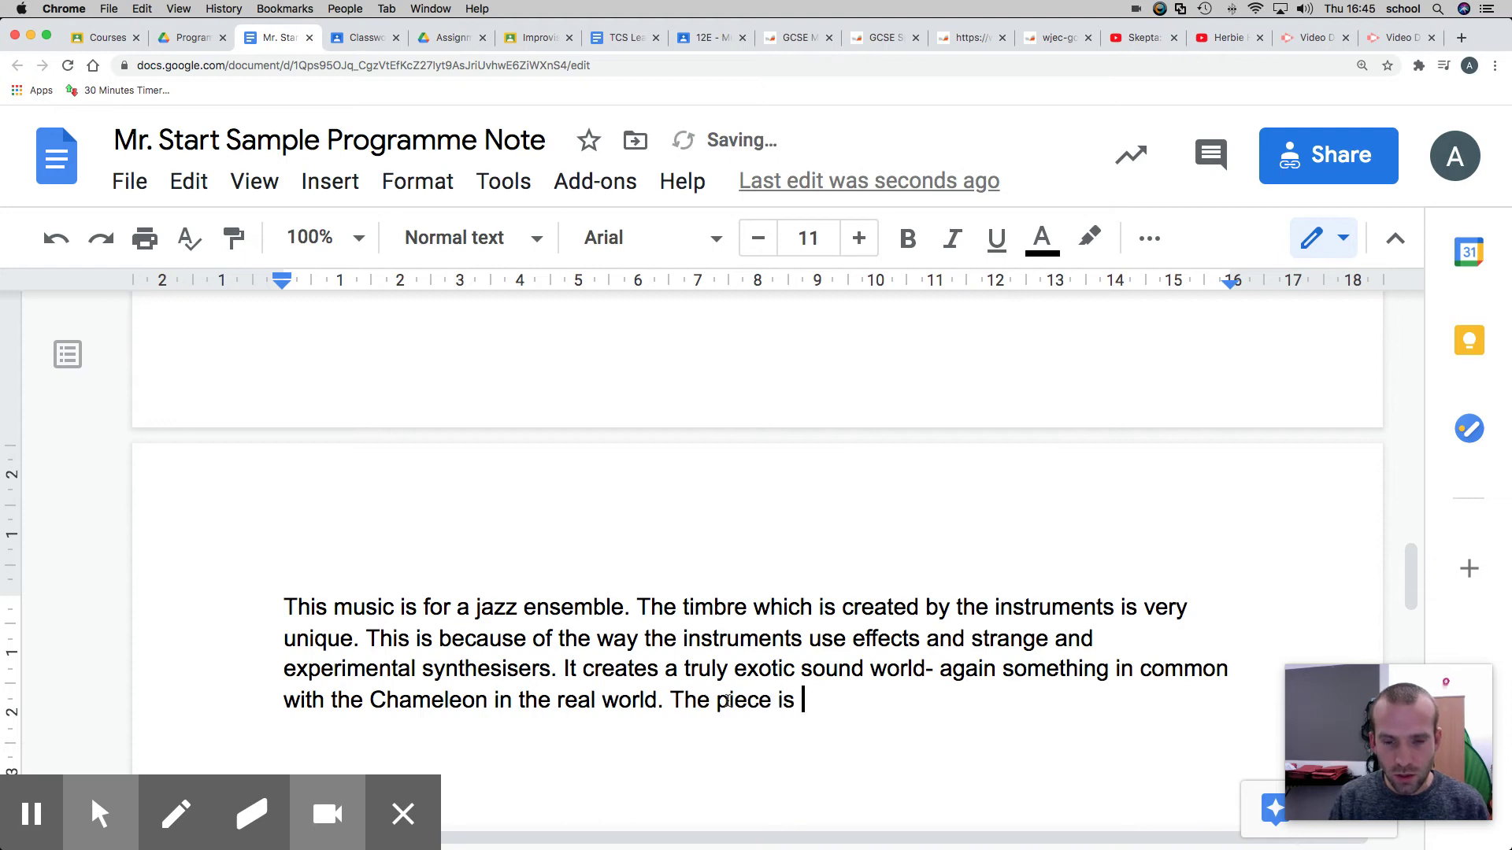
text(also mixed)
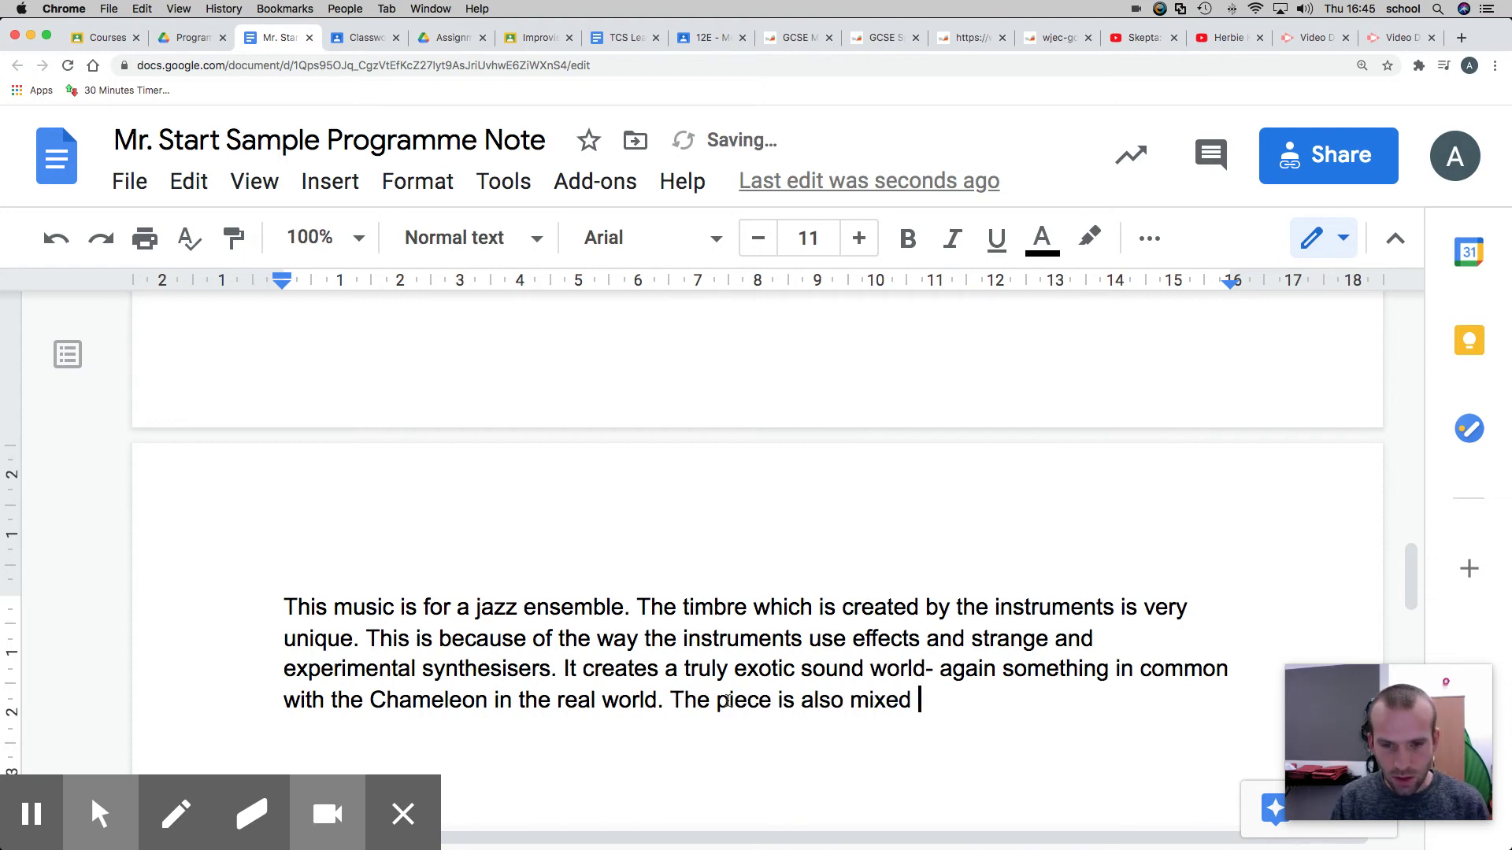
Step: Delete the unfinished 'The piece is also mixed' and the extra empty line
shift+click(673, 705)
key(BackSpace)
key(Return)
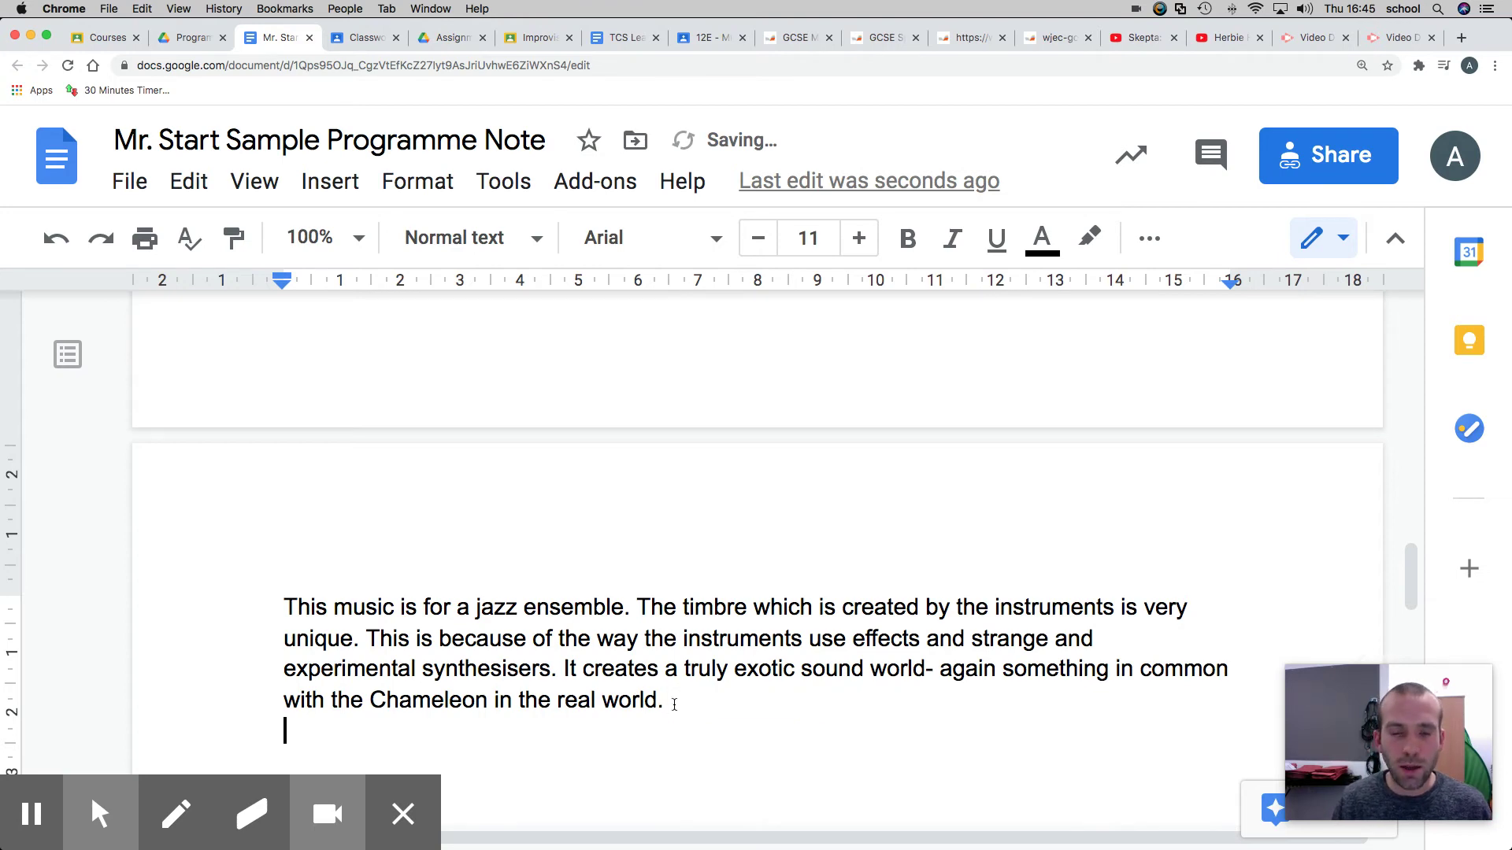
key(BackSpace)
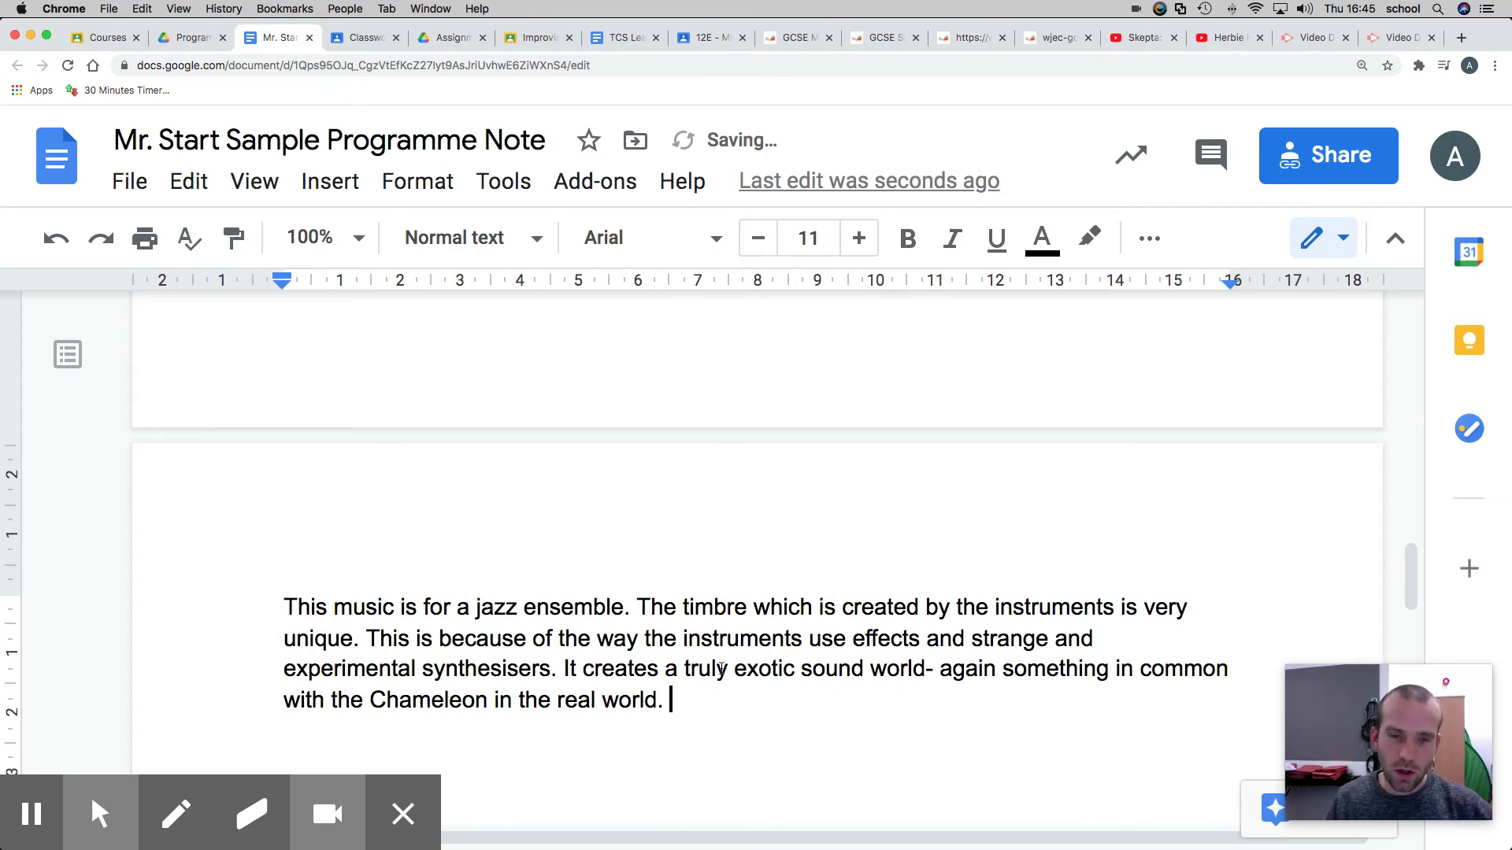
scroll(730, 648, up, 5)
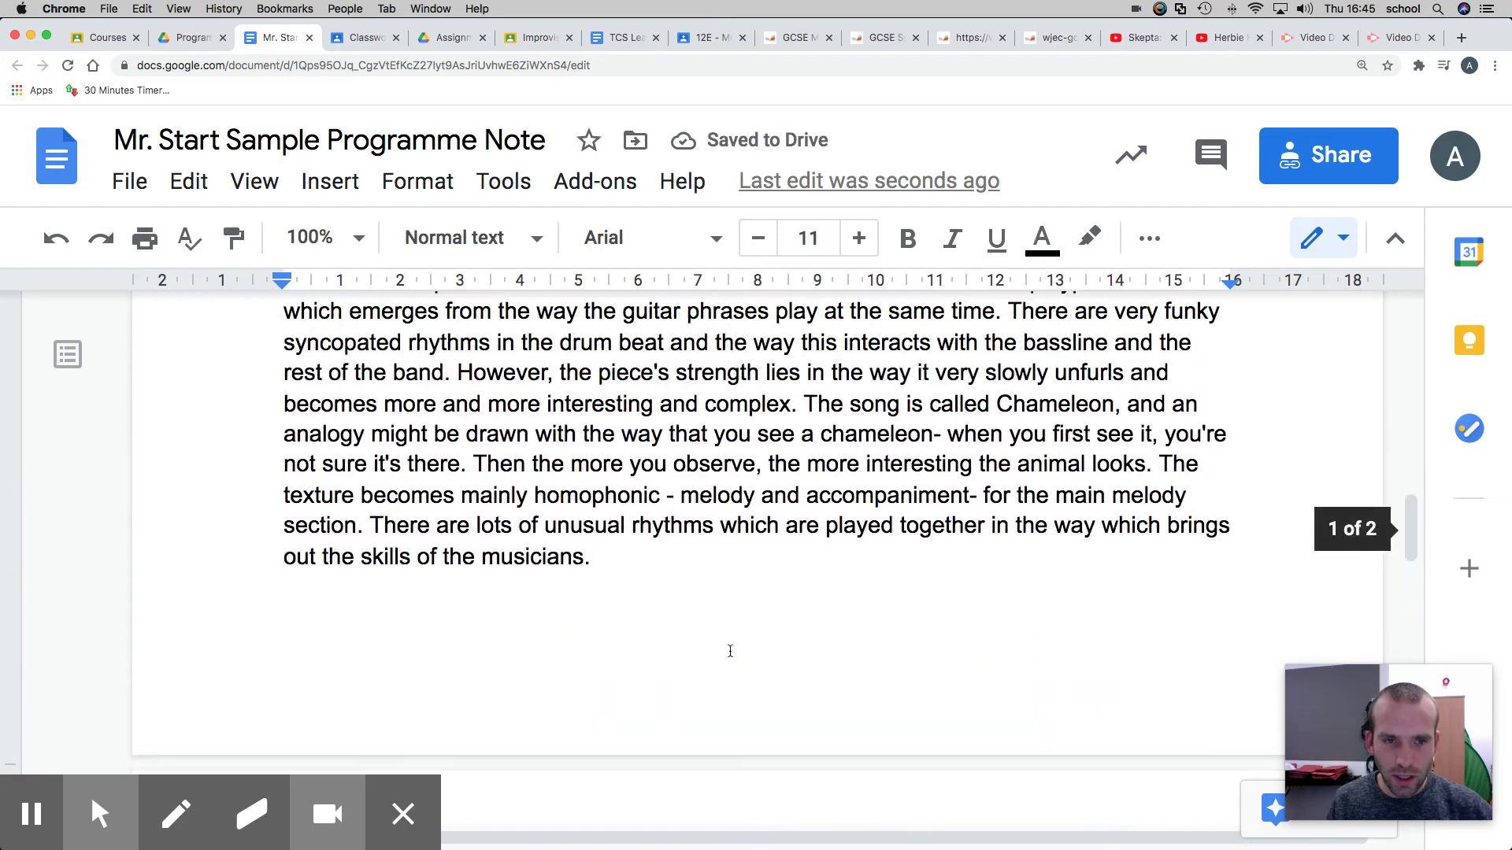
scroll(731, 649, up, 5)
scroll(729, 648, up, 1)
scroll(725, 649, up, 3)
scroll(729, 650, down, 5)
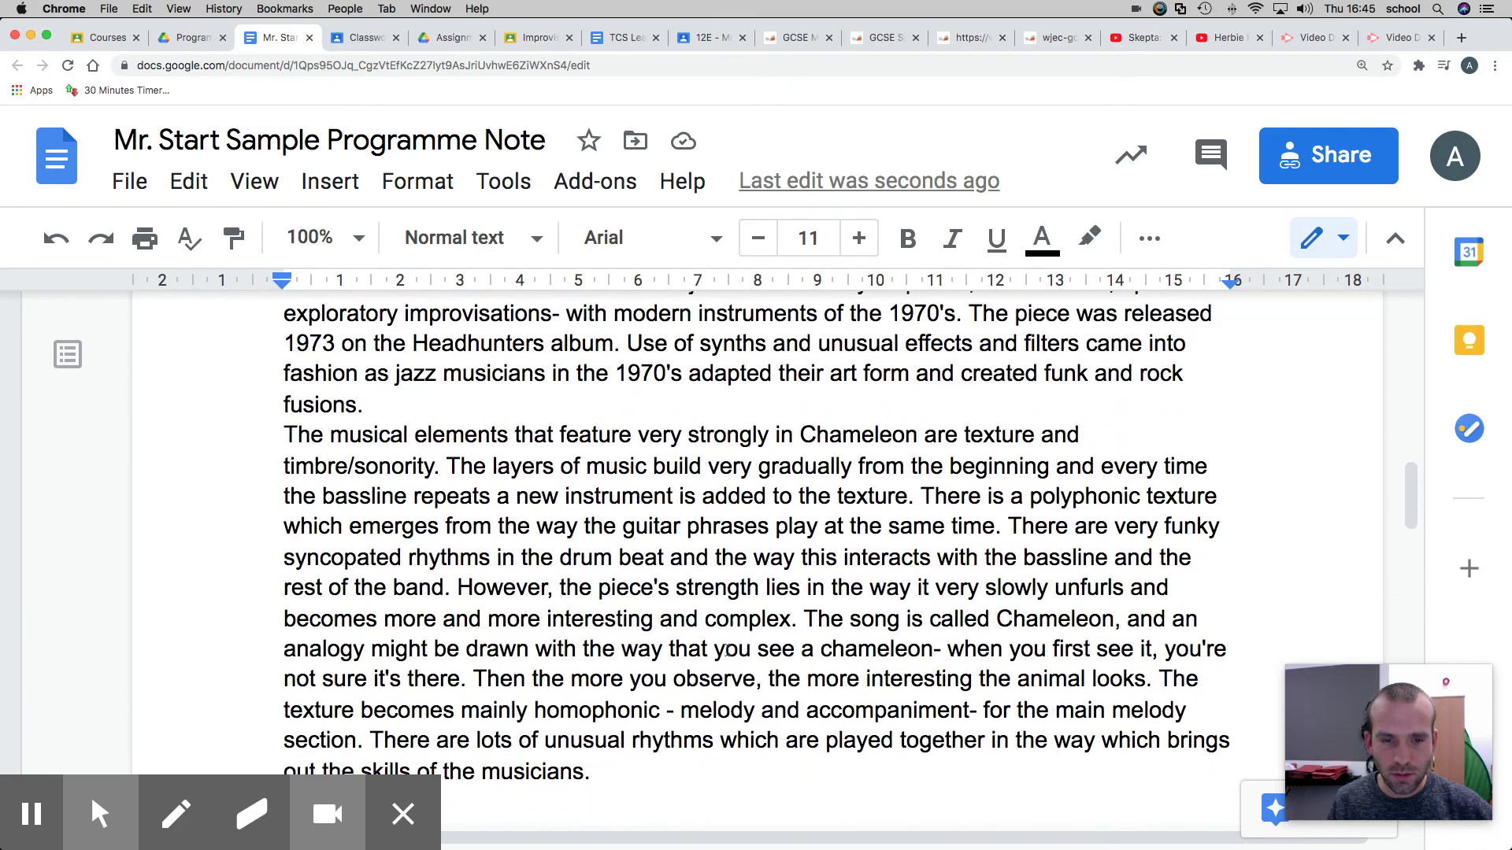
scroll(728, 652, down, 5)
scroll(728, 651, up, 5)
scroll(728, 651, up, 3)
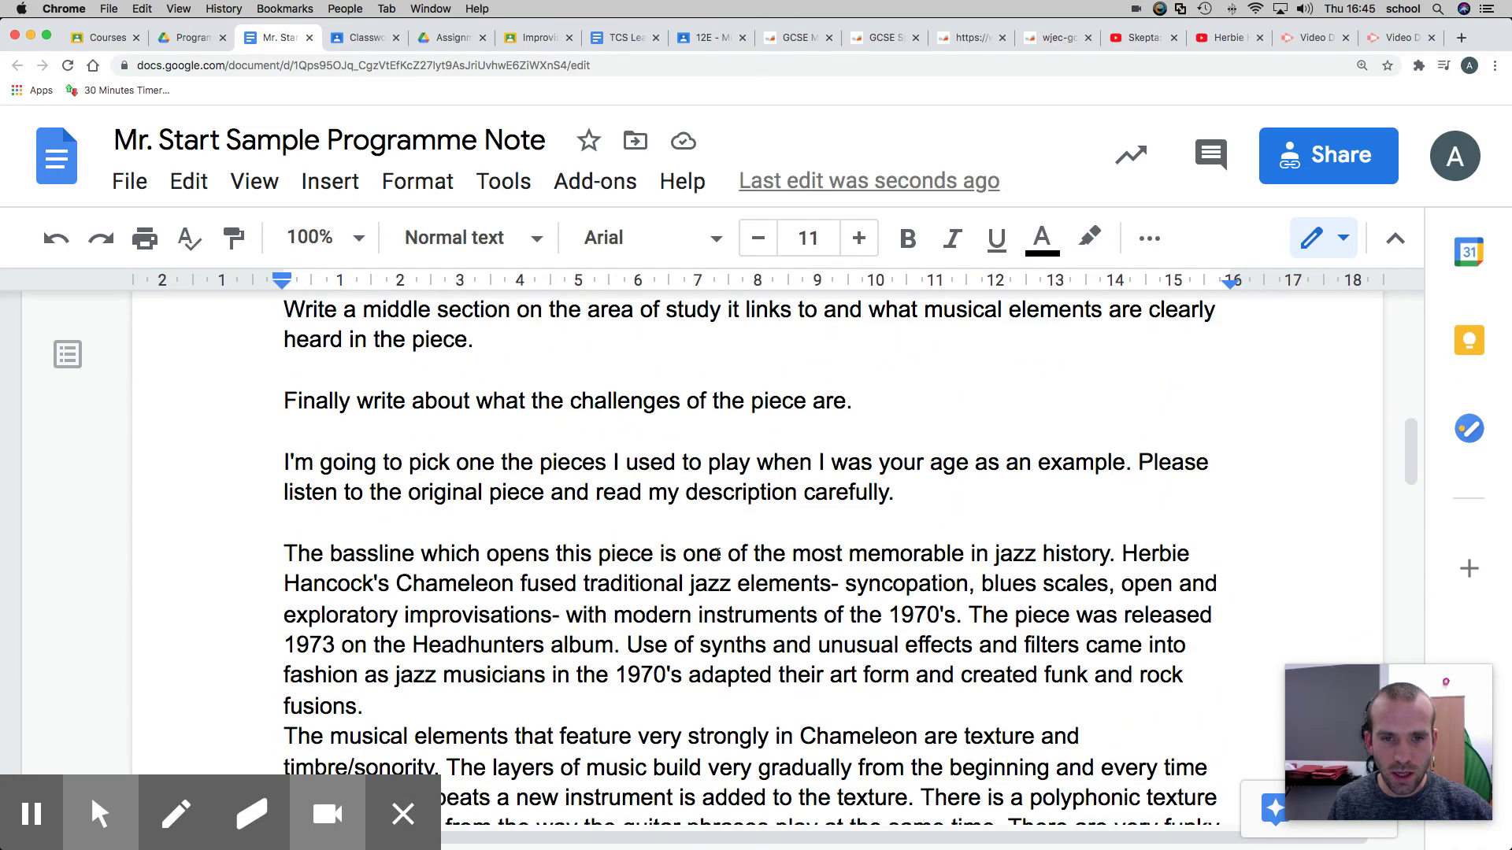
scroll(716, 554, up, 2)
scroll(716, 553, down, 5)
scroll(717, 556, up, 5)
scroll(716, 556, up, 2)
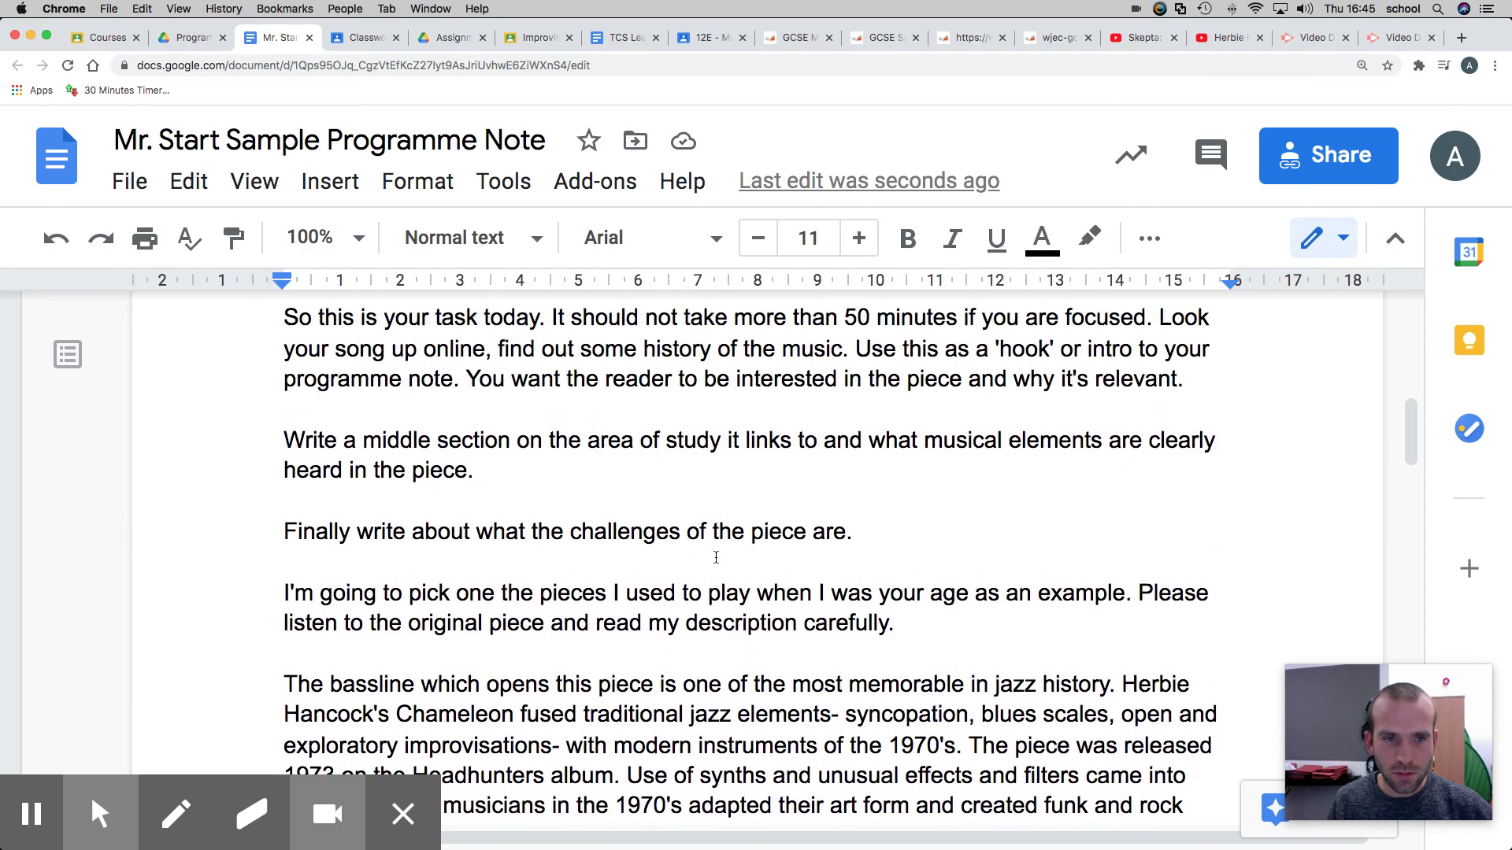
scroll(716, 556, up, 2)
scroll(716, 556, up, 1)
scroll(716, 556, down, 10)
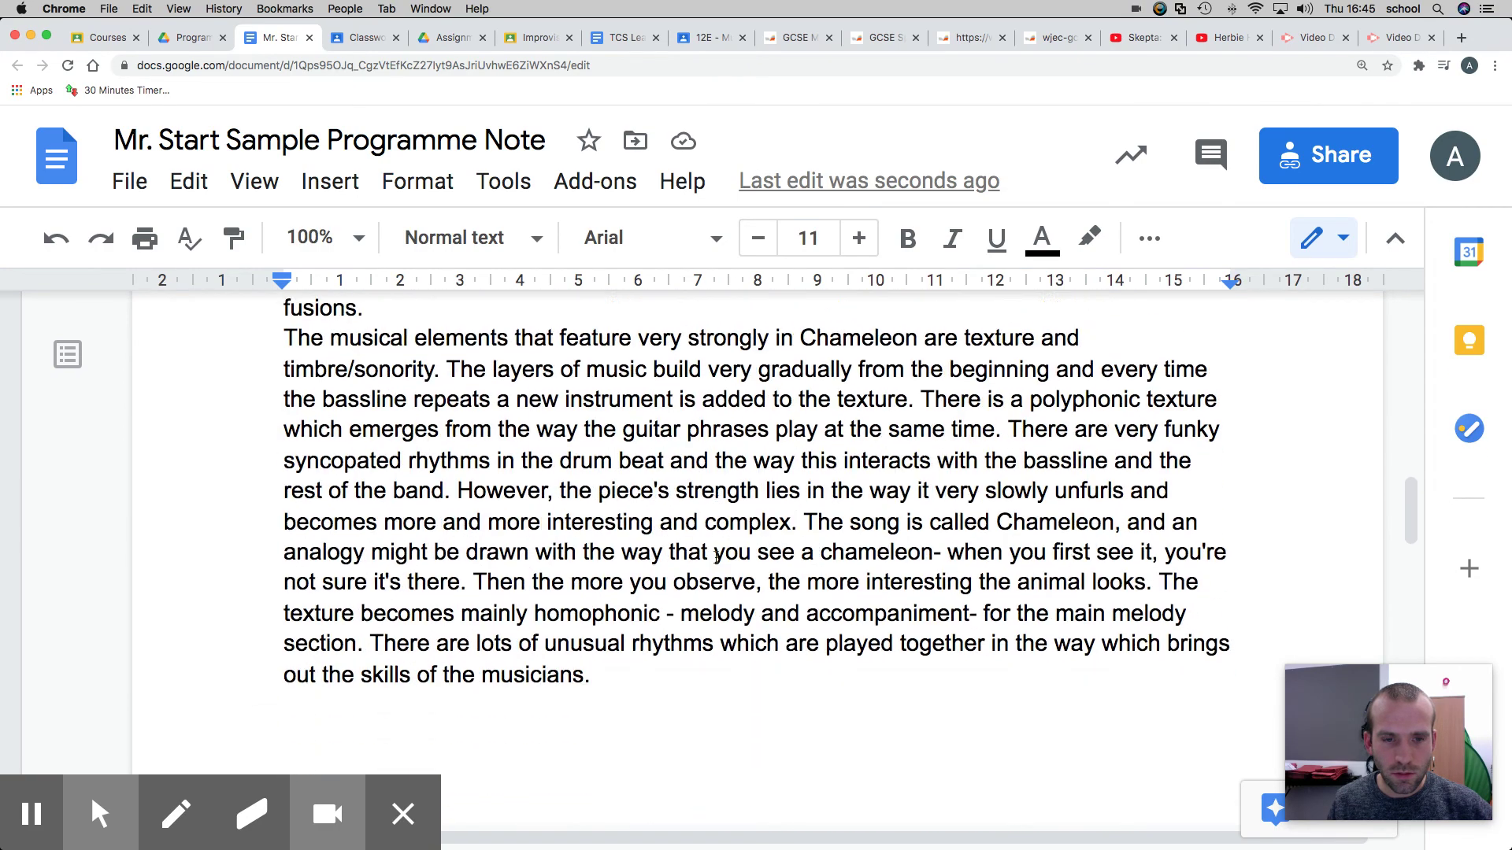
scroll(714, 556, down, 5)
scroll(715, 591, down, 2)
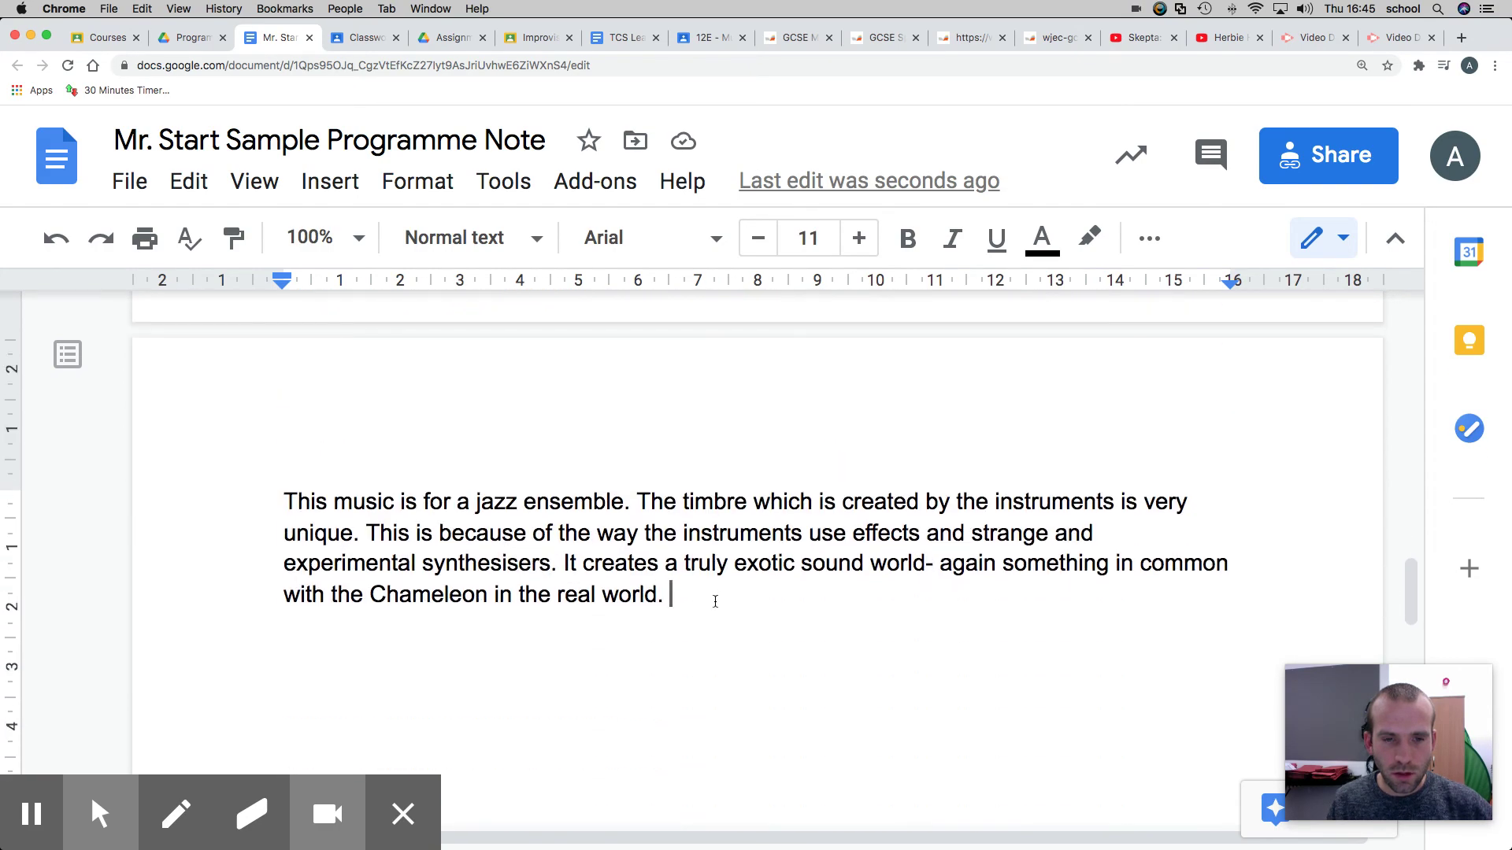
text(The )
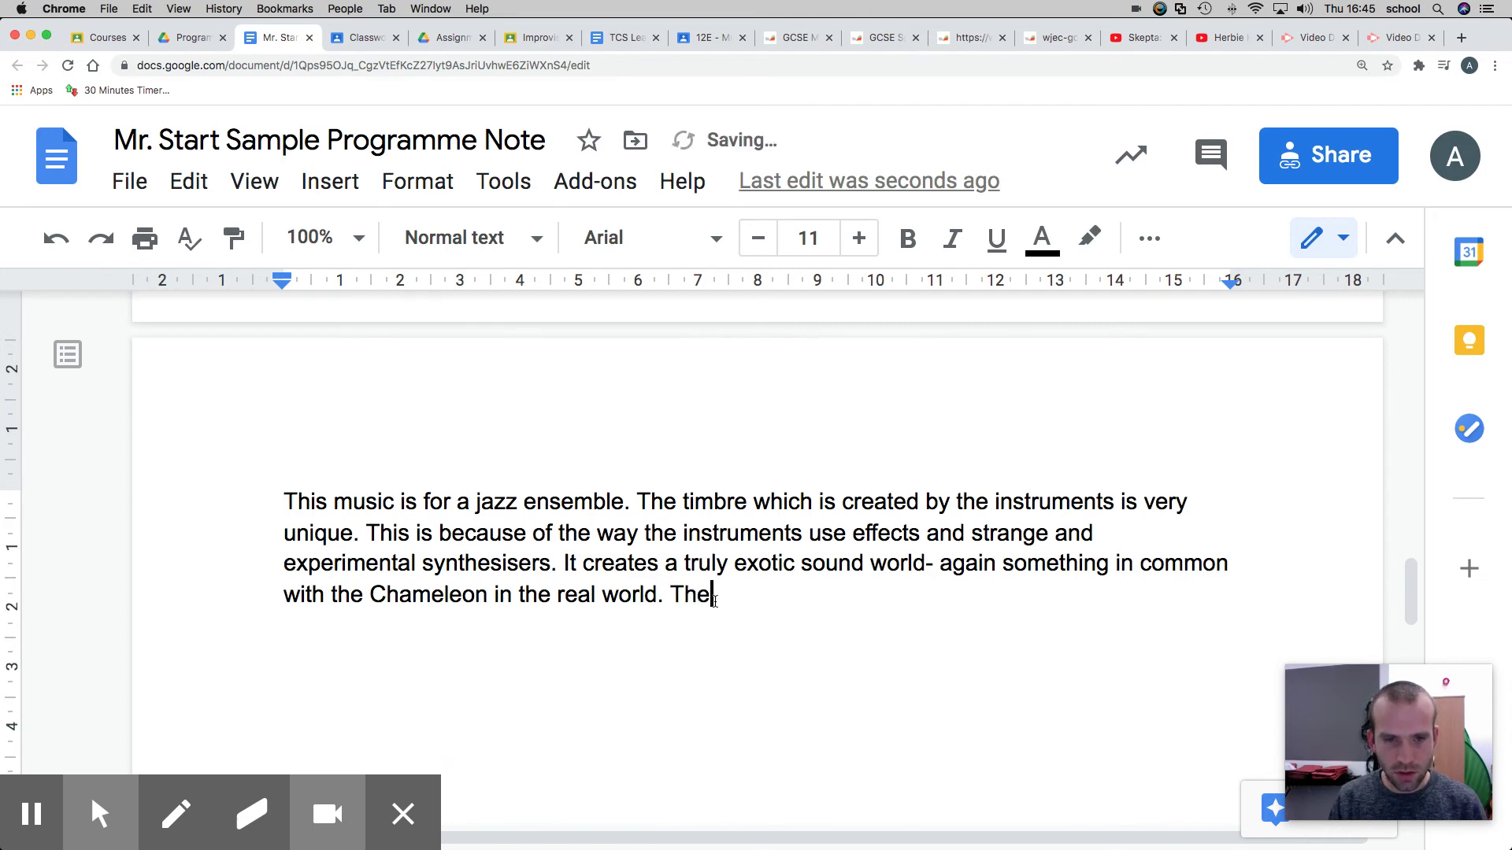
text(piece)
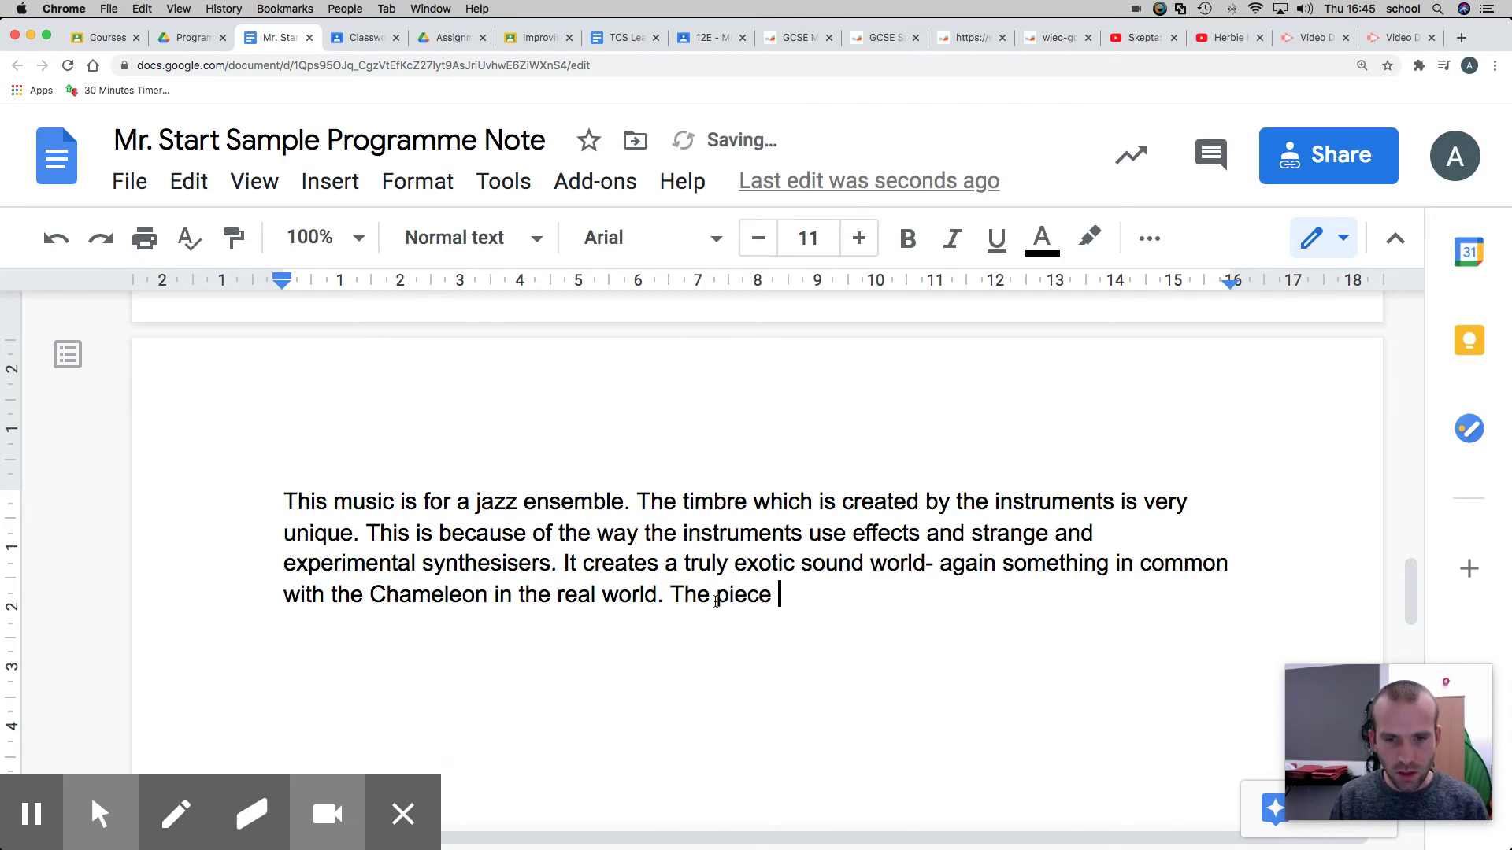
Step: Write that the band forms through the rhythm section and melody instruments
key(BackSpace)
key(BackSpace)
key(BackSpace)
key(BackSpace)
key(BackSpace)
text(way th)
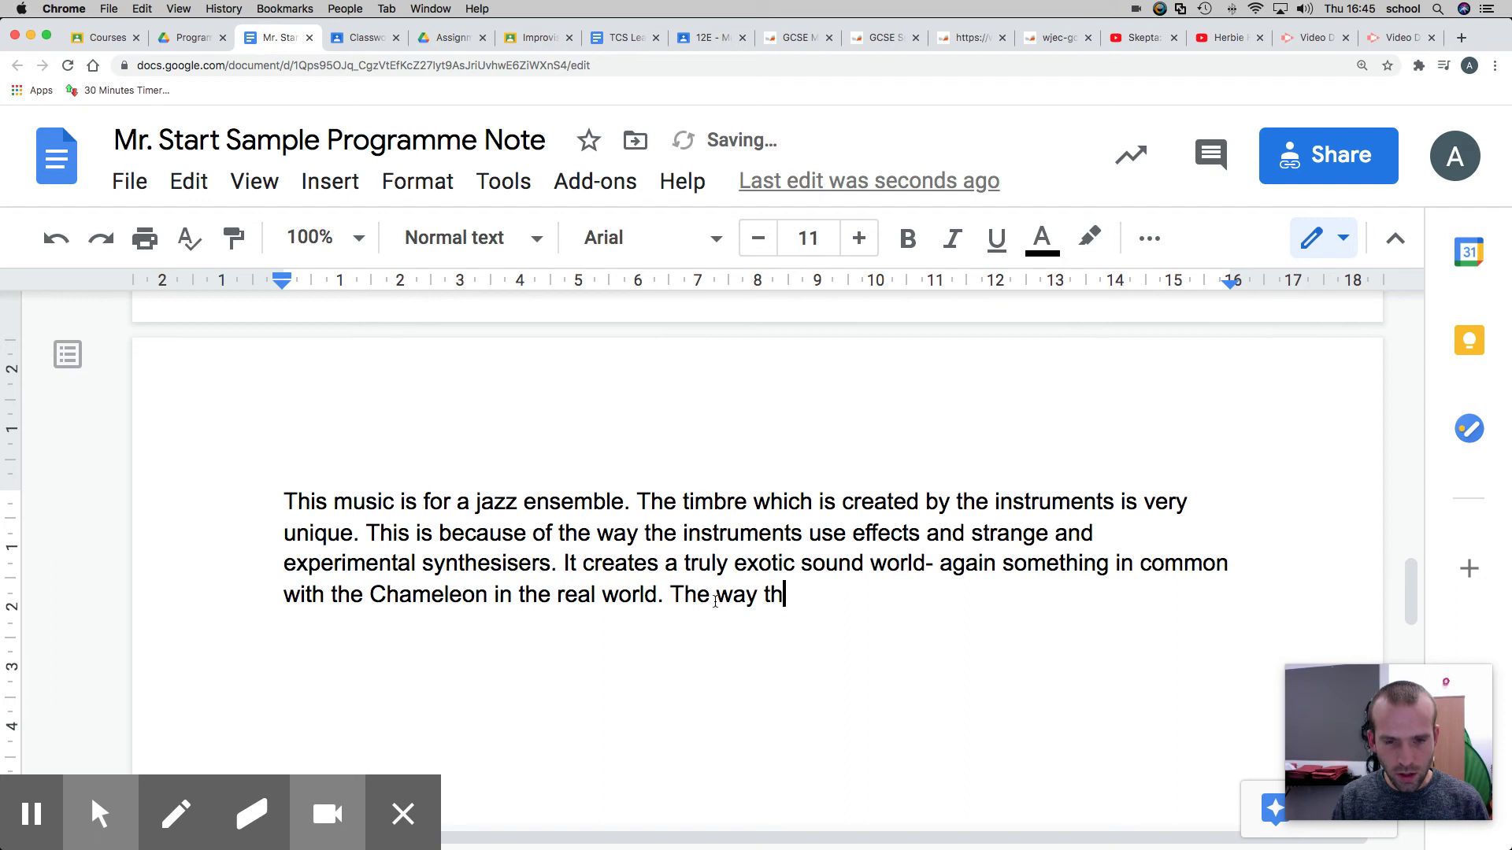
text(e band is forme)
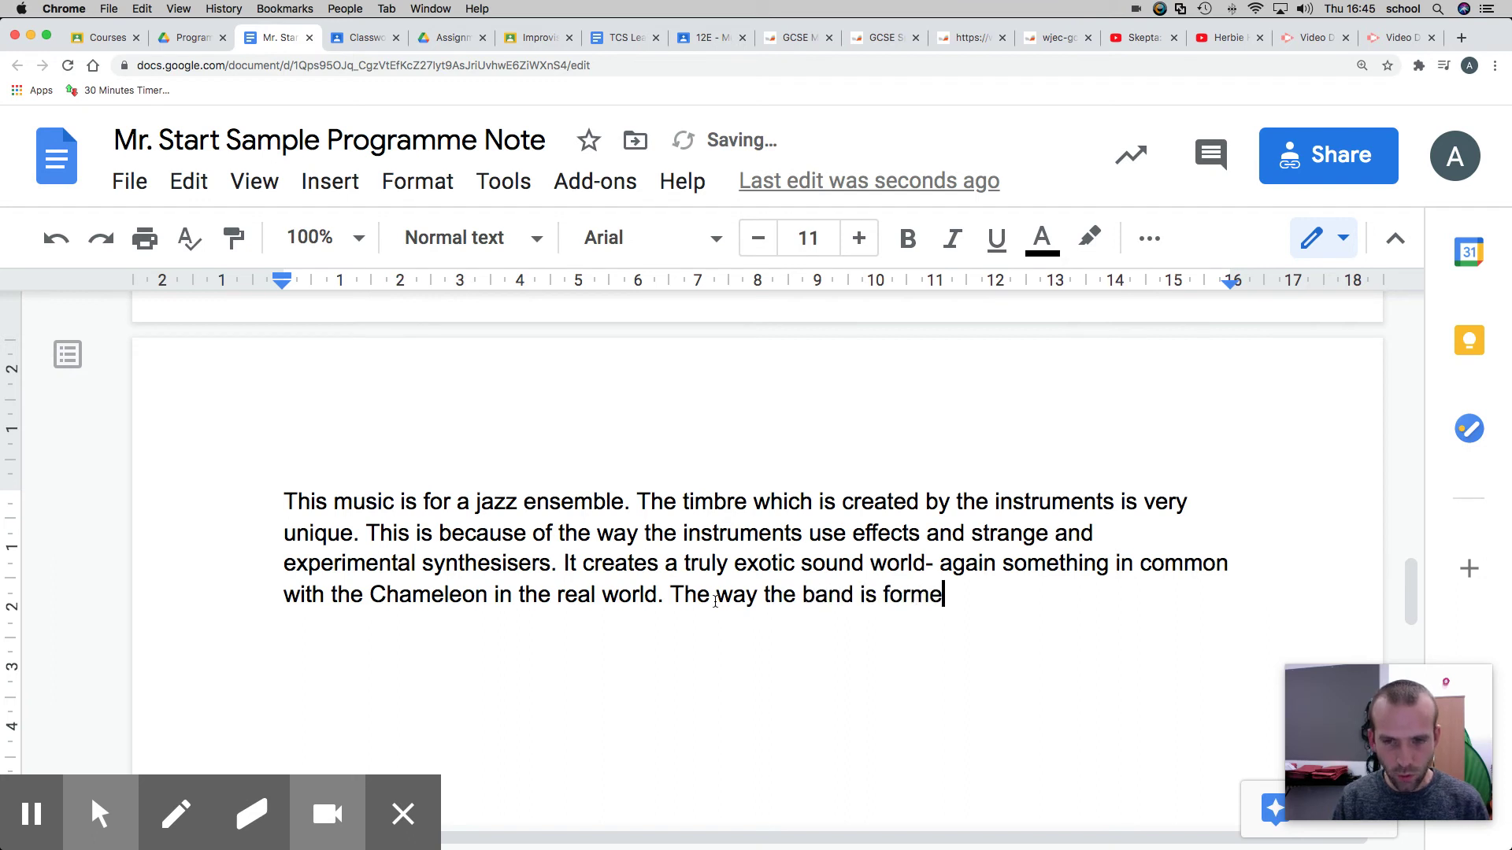
text(d is by)
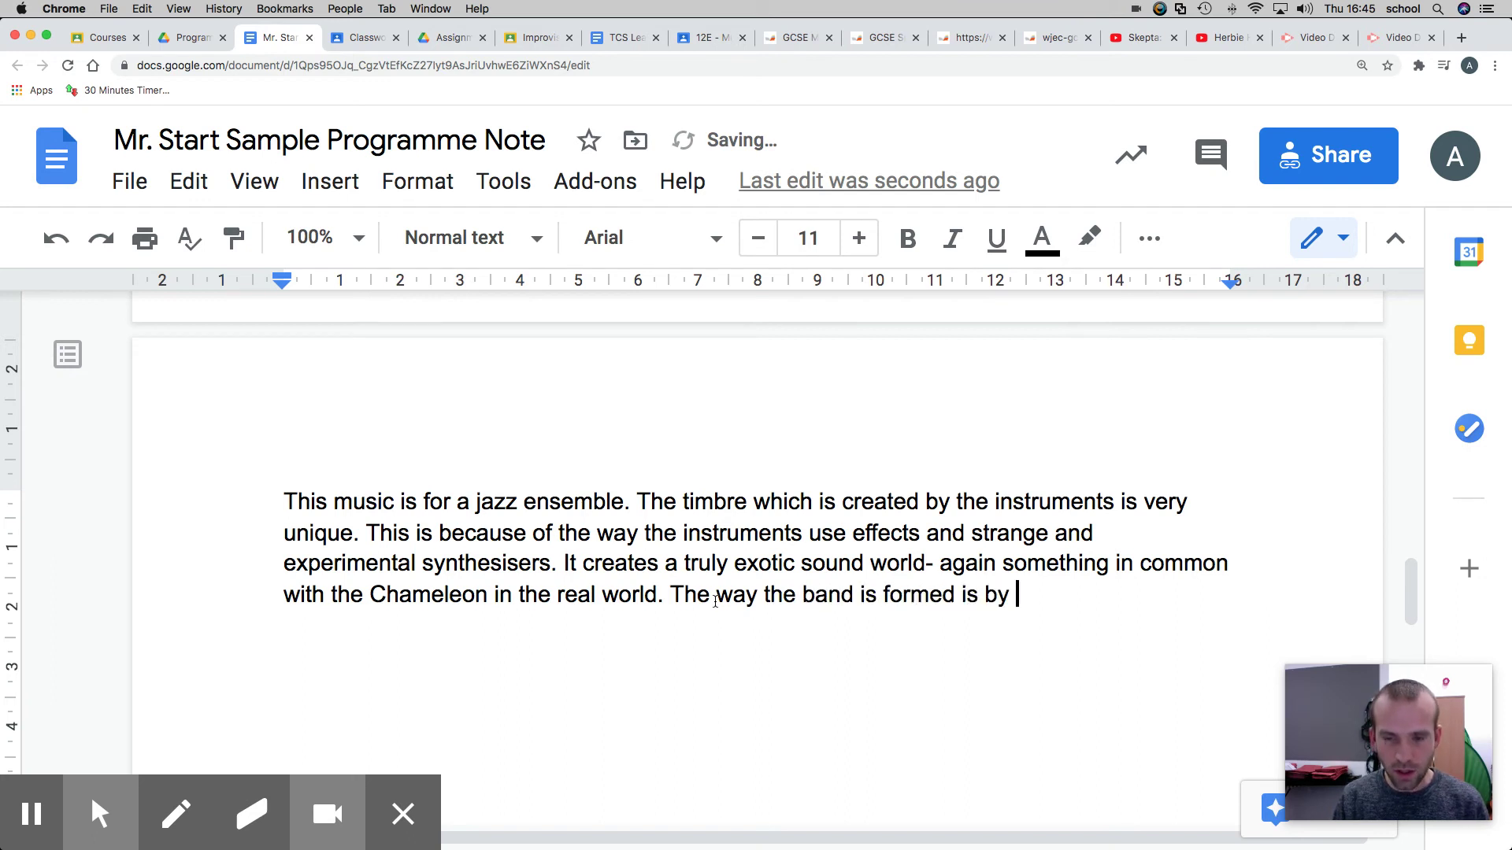
key(BackSpace)
key(BackSpace)
key(BackSpace)
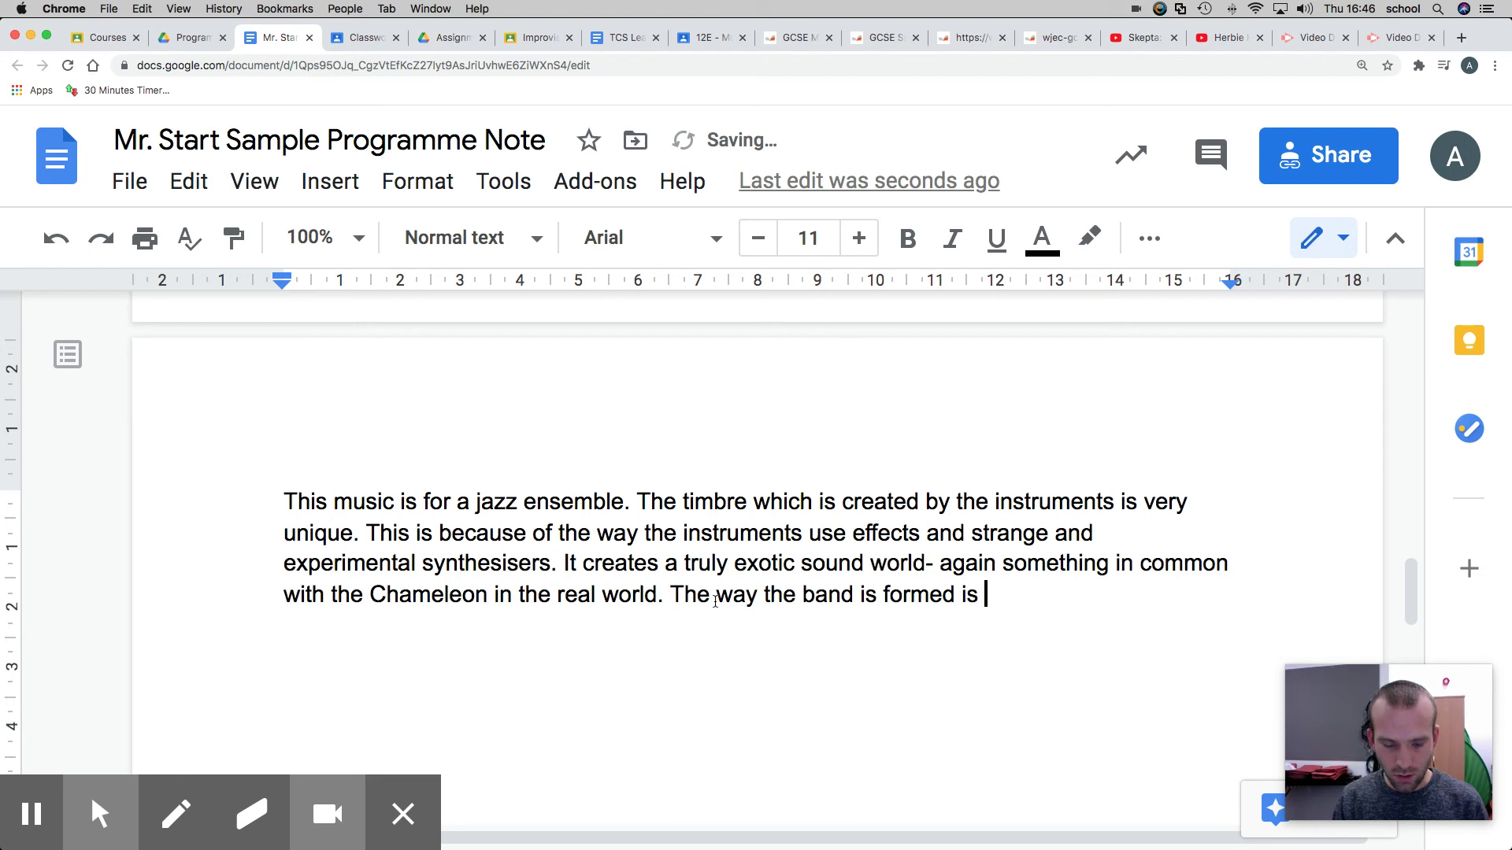
text(thour)
key(BackSpace)
key(BackSpace)
key(BackSpace)
text(rou)
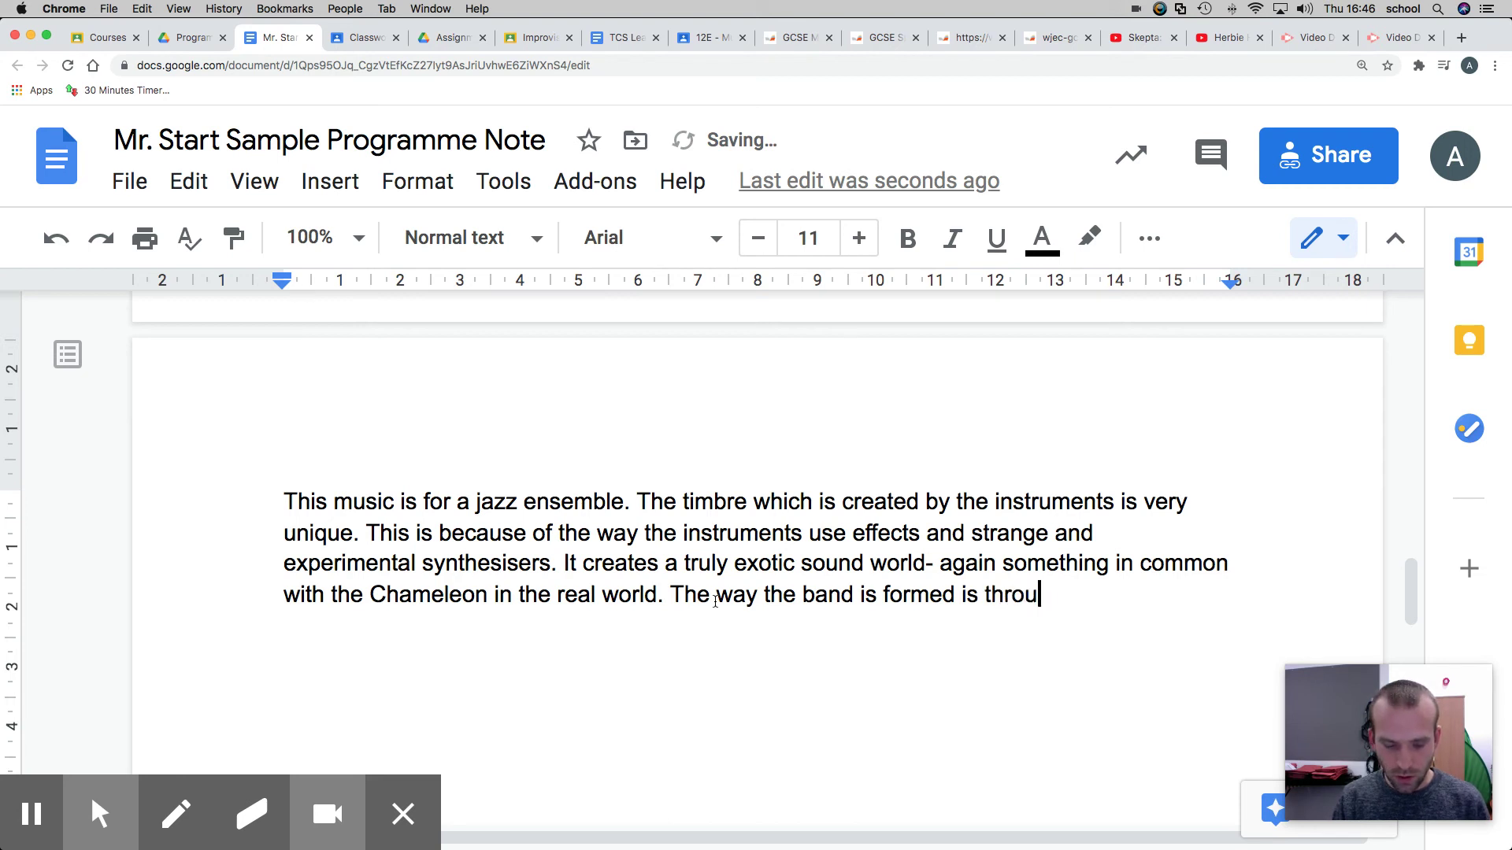
text(gh rhythm )
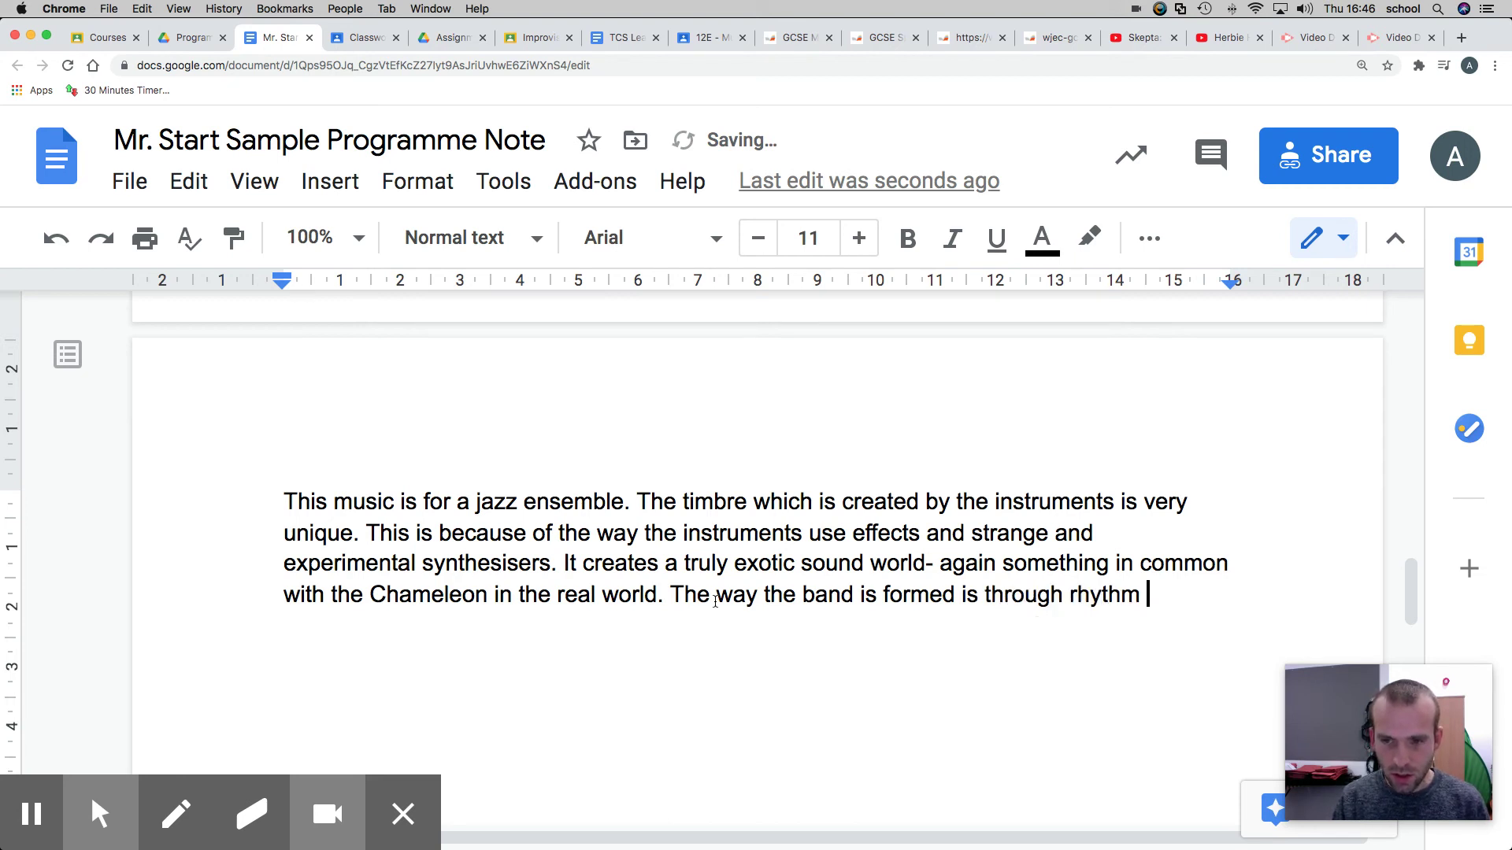
text(secio)
key(BackSpace)
key(BackSpace)
text(tio)
text(n and )
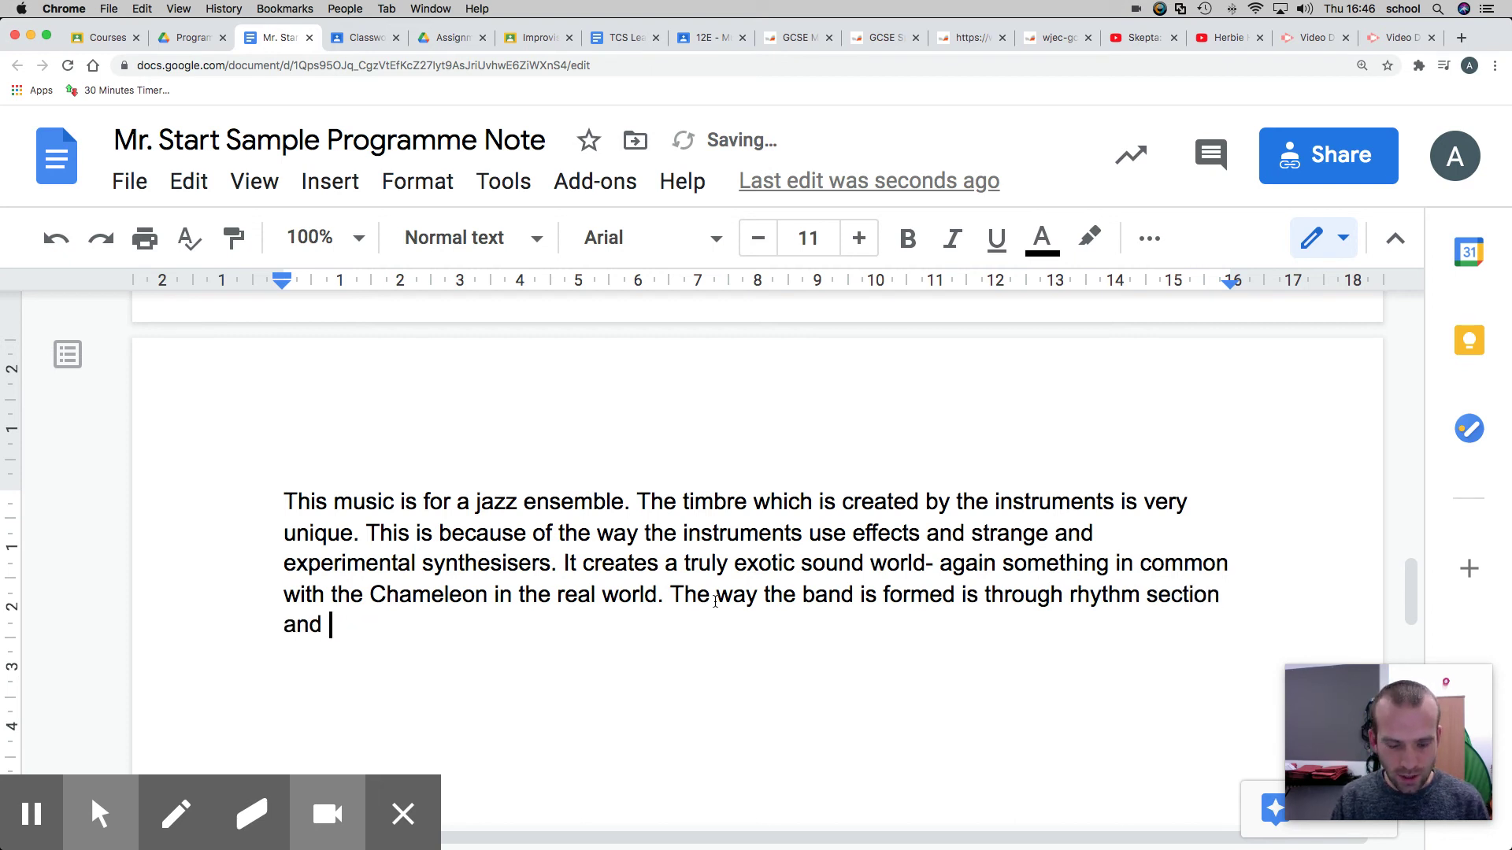
text(melodic)
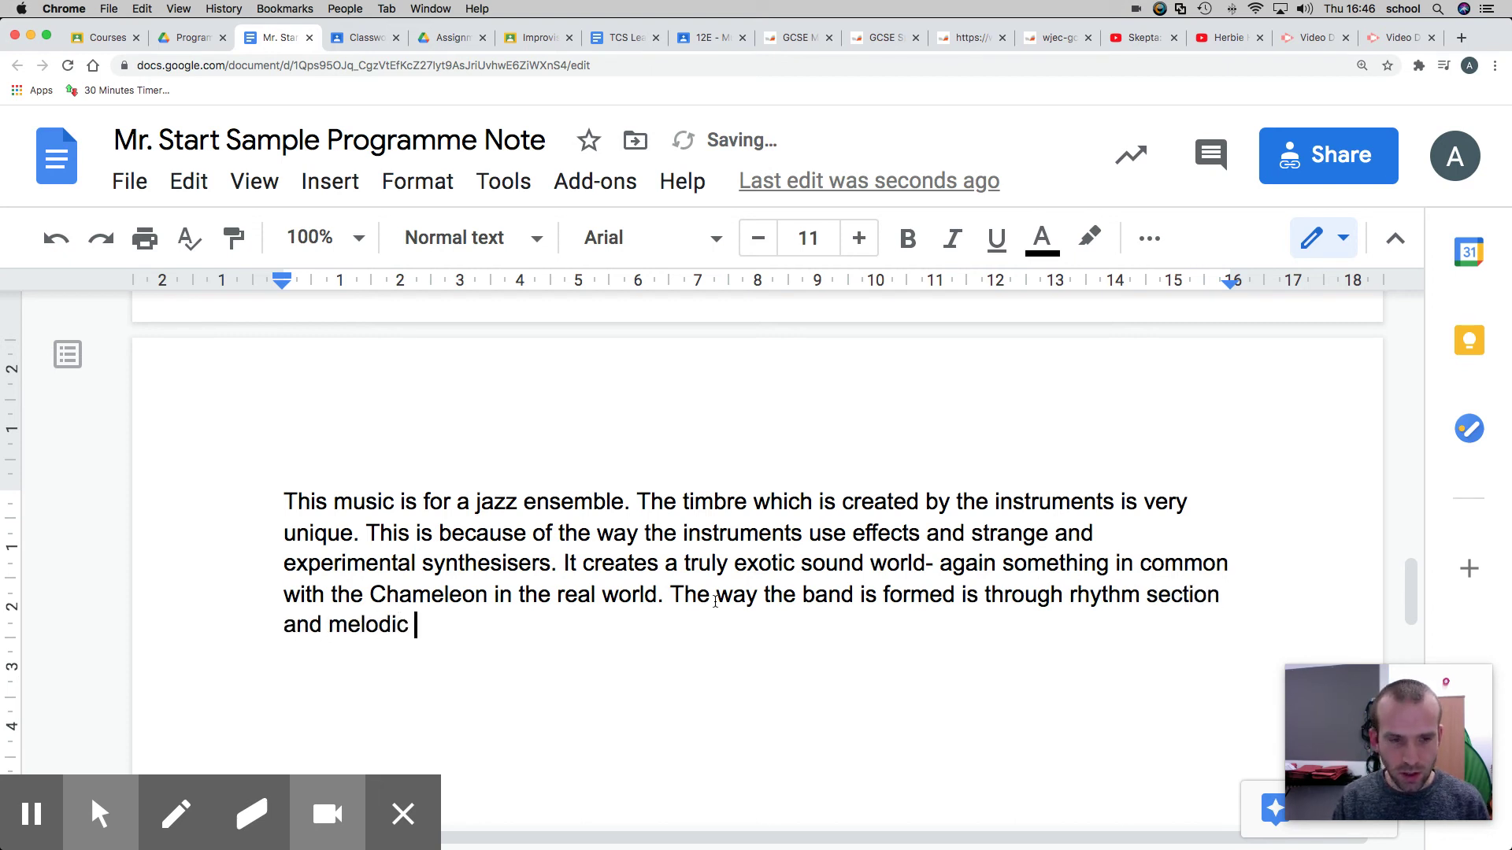
key(BackSpace)
key(BackSpace)
text(y )
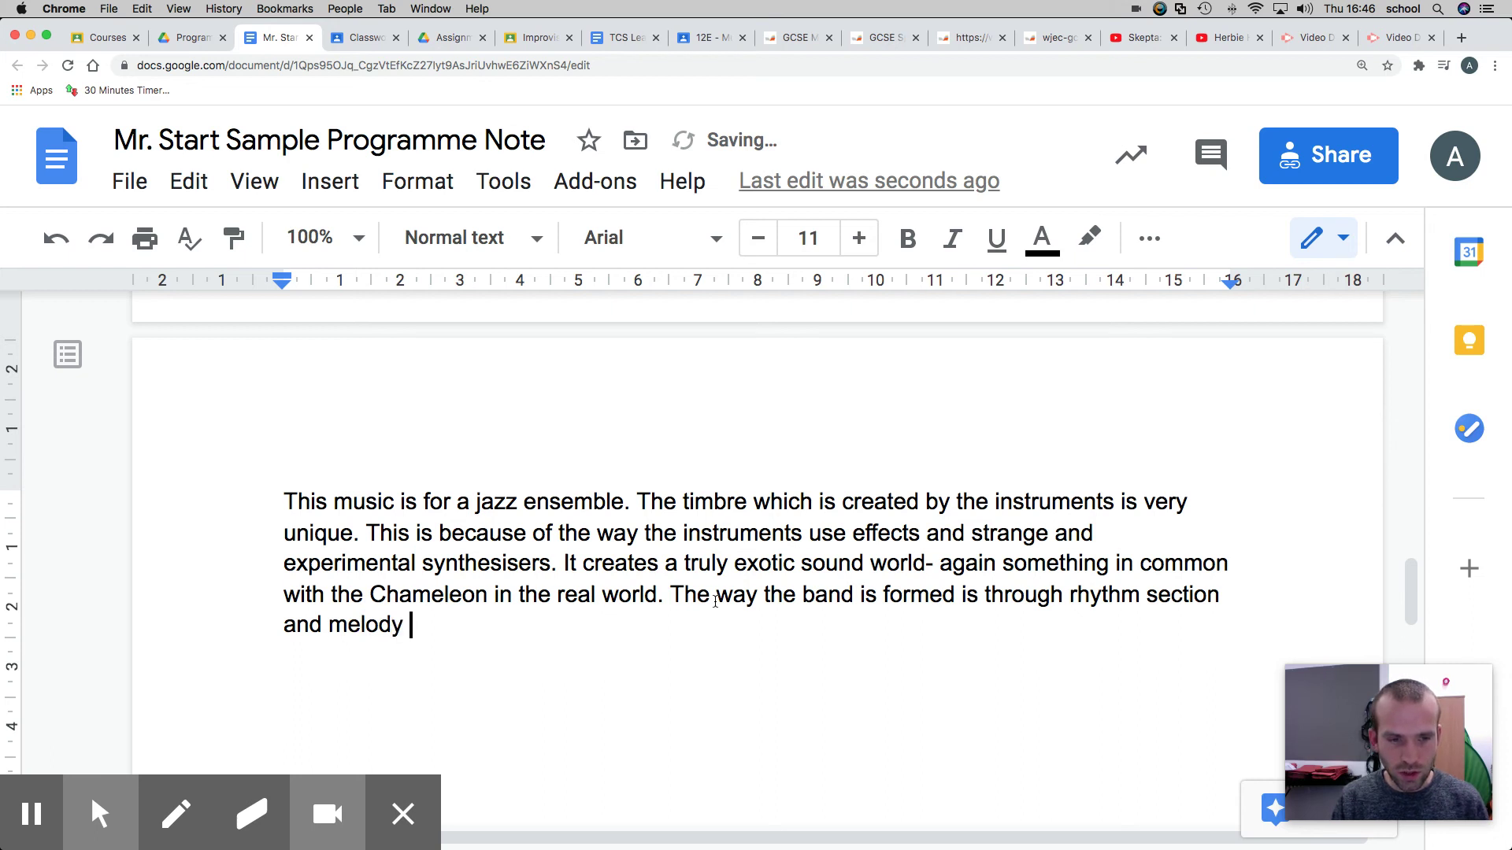
text(instrumnent)
key(BackSpace)
key(BackSpace)
key(BackSpace)
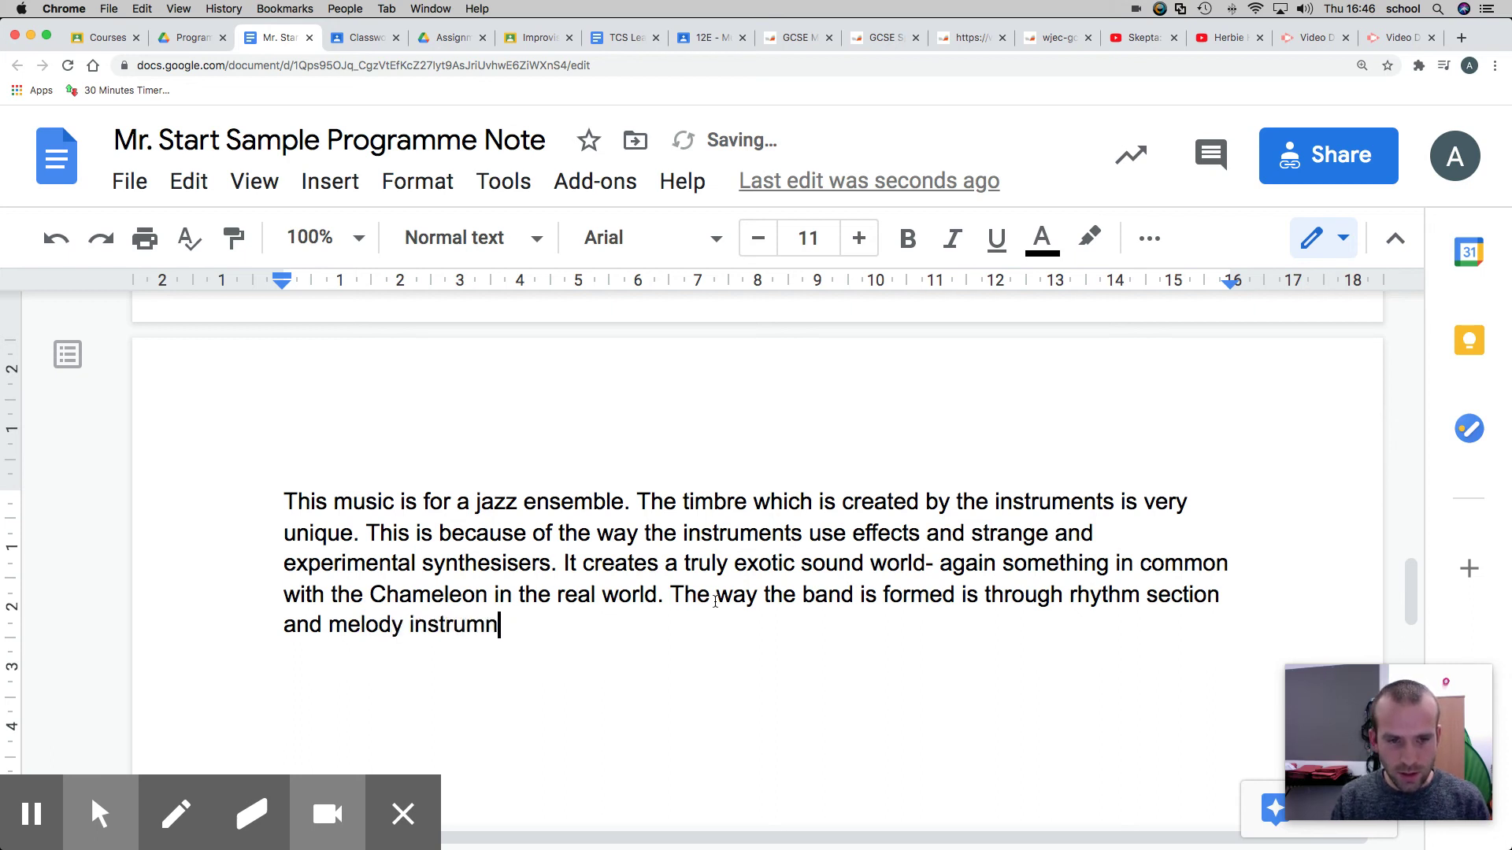
text(ents)
text(THis)
Step: Add that this creates a mostly homophonic texture
key(BackSpace)
key(BackSpace)
key(BackSpace)
text(hi)
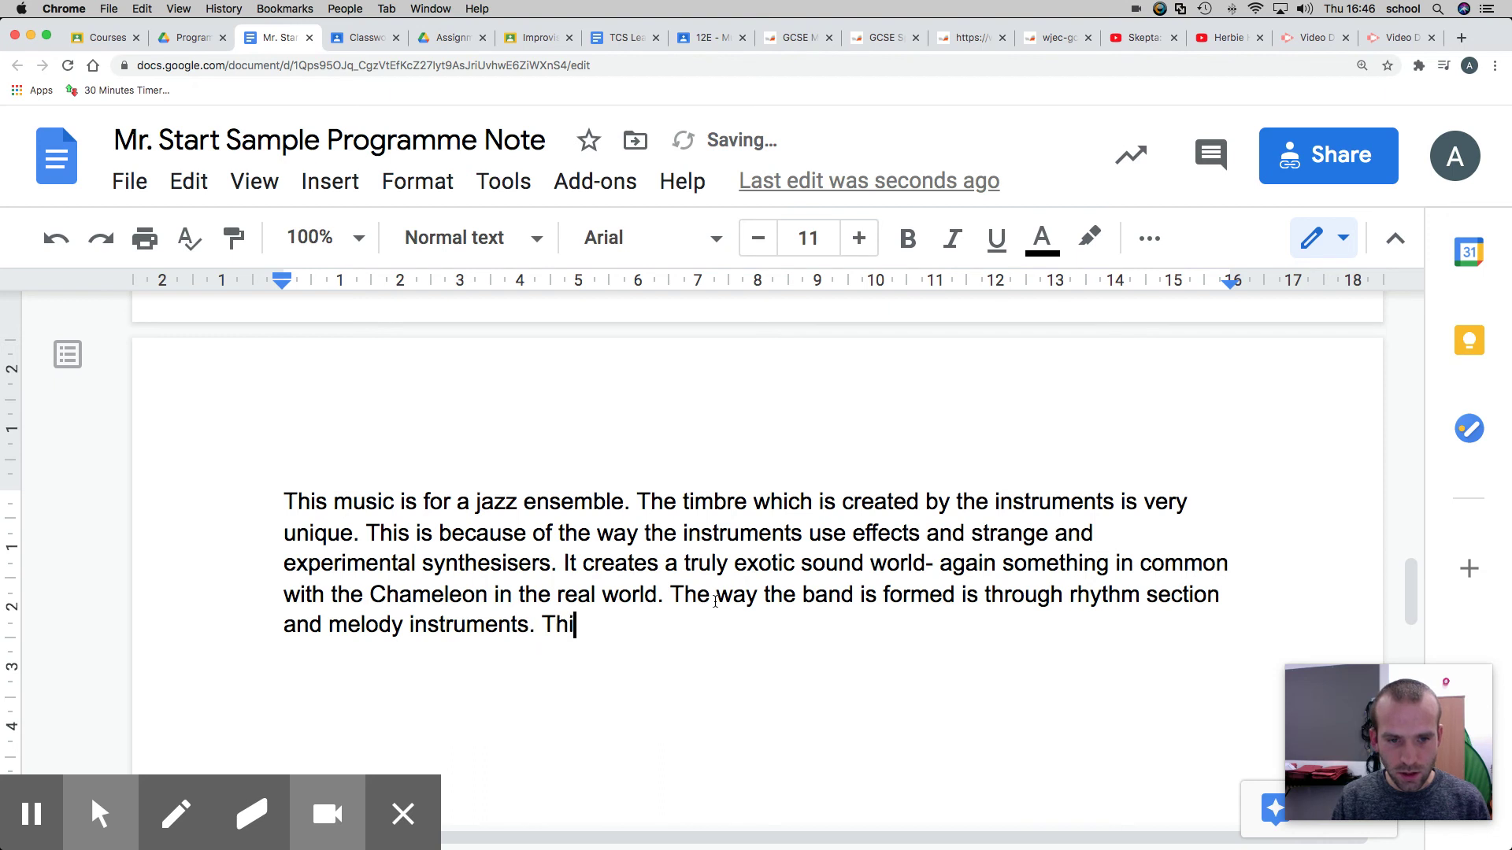
text(s created a)
key(BackSpace)
key(BackSpace)
key(BackSpace)
text(s)
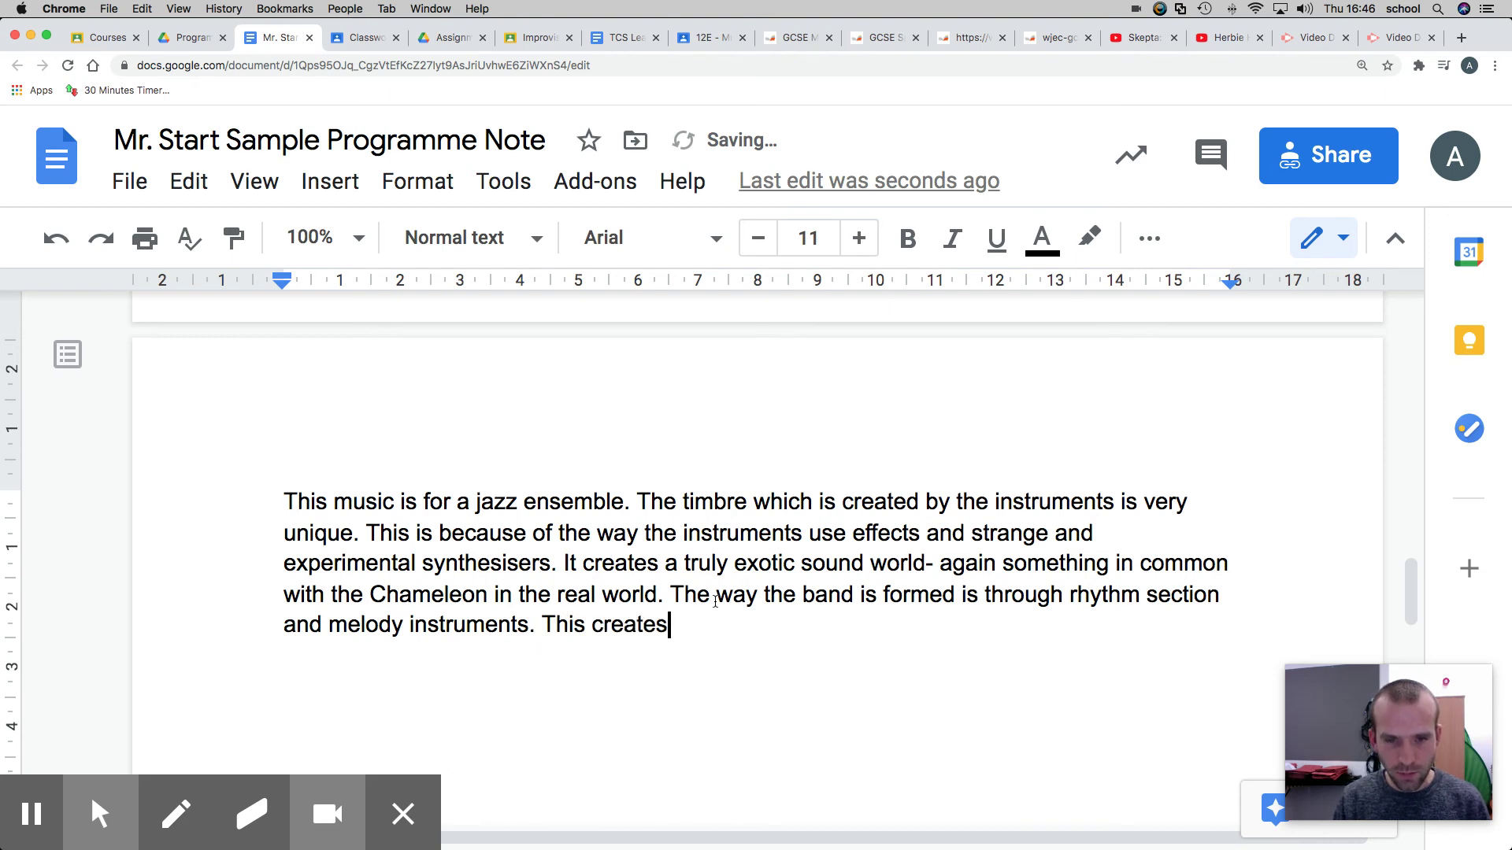
text( a mostly homo)
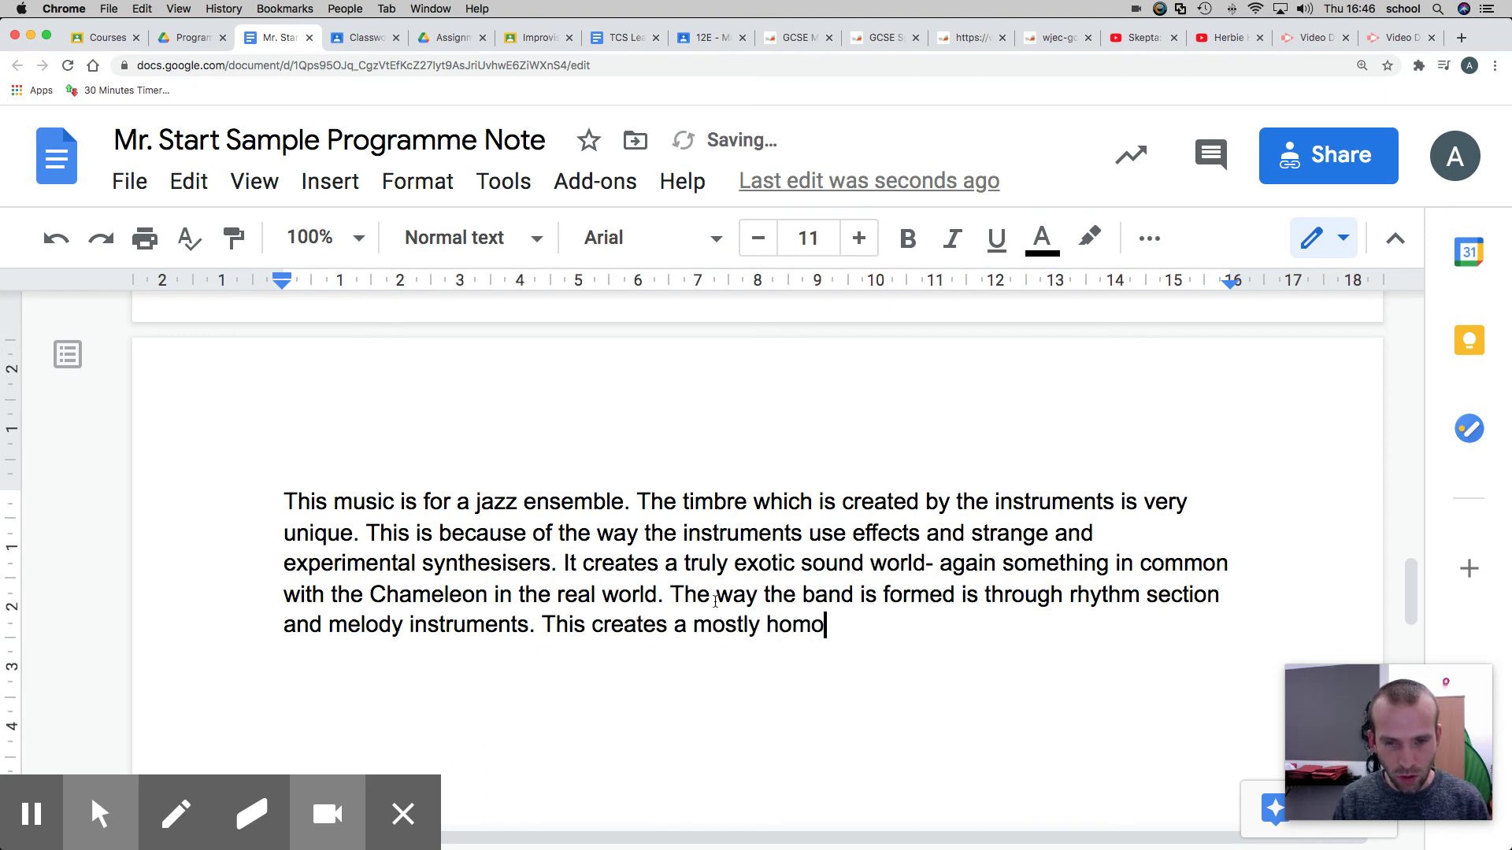
text(phonic texutr)
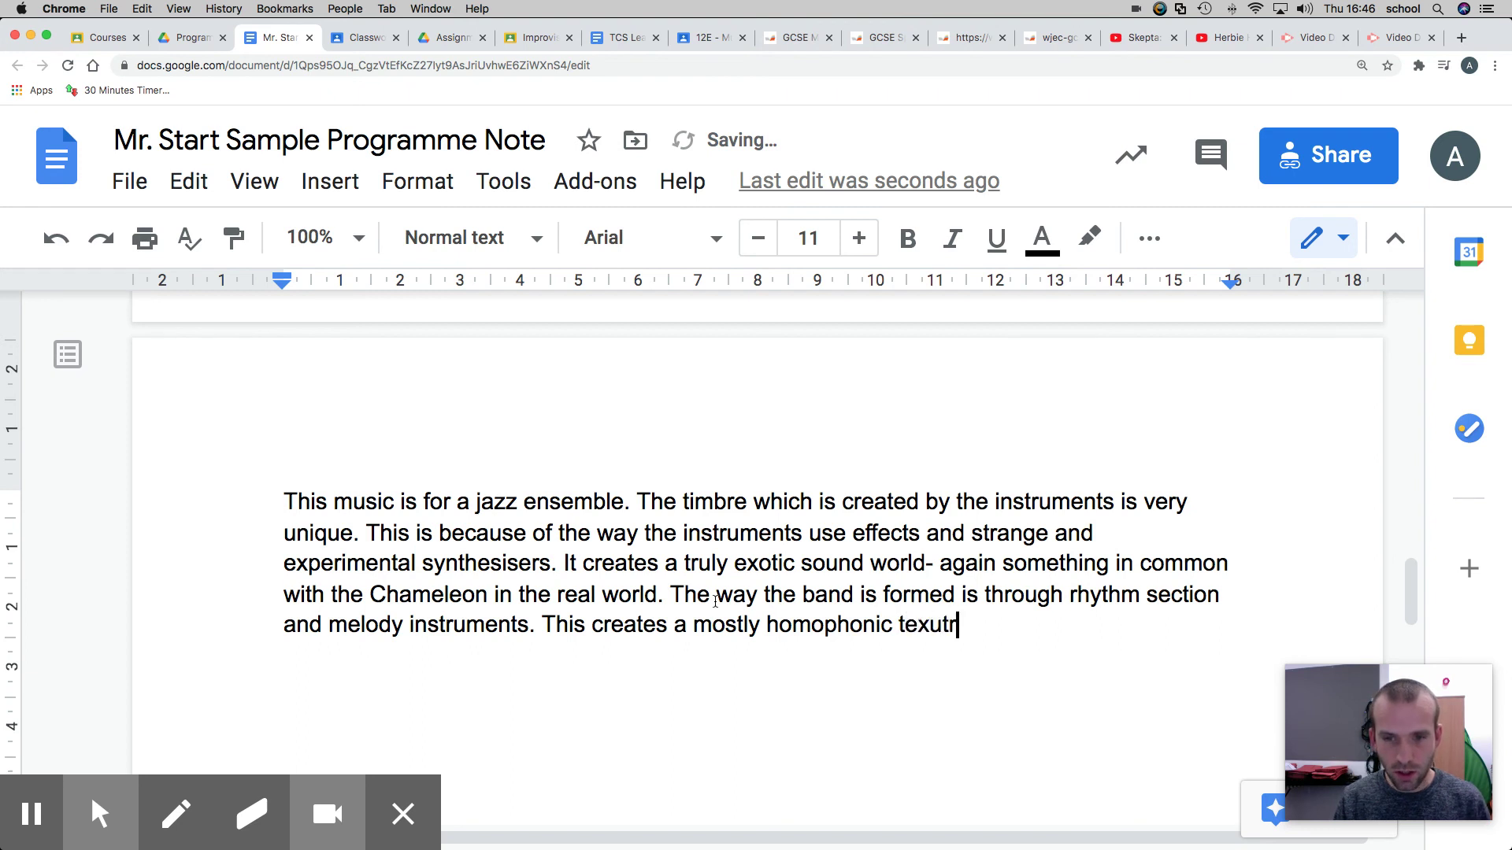
text(e)
key(BackSpace)
key(BackSpace)
key(BackSpace)
text(stly homophonic texture- )
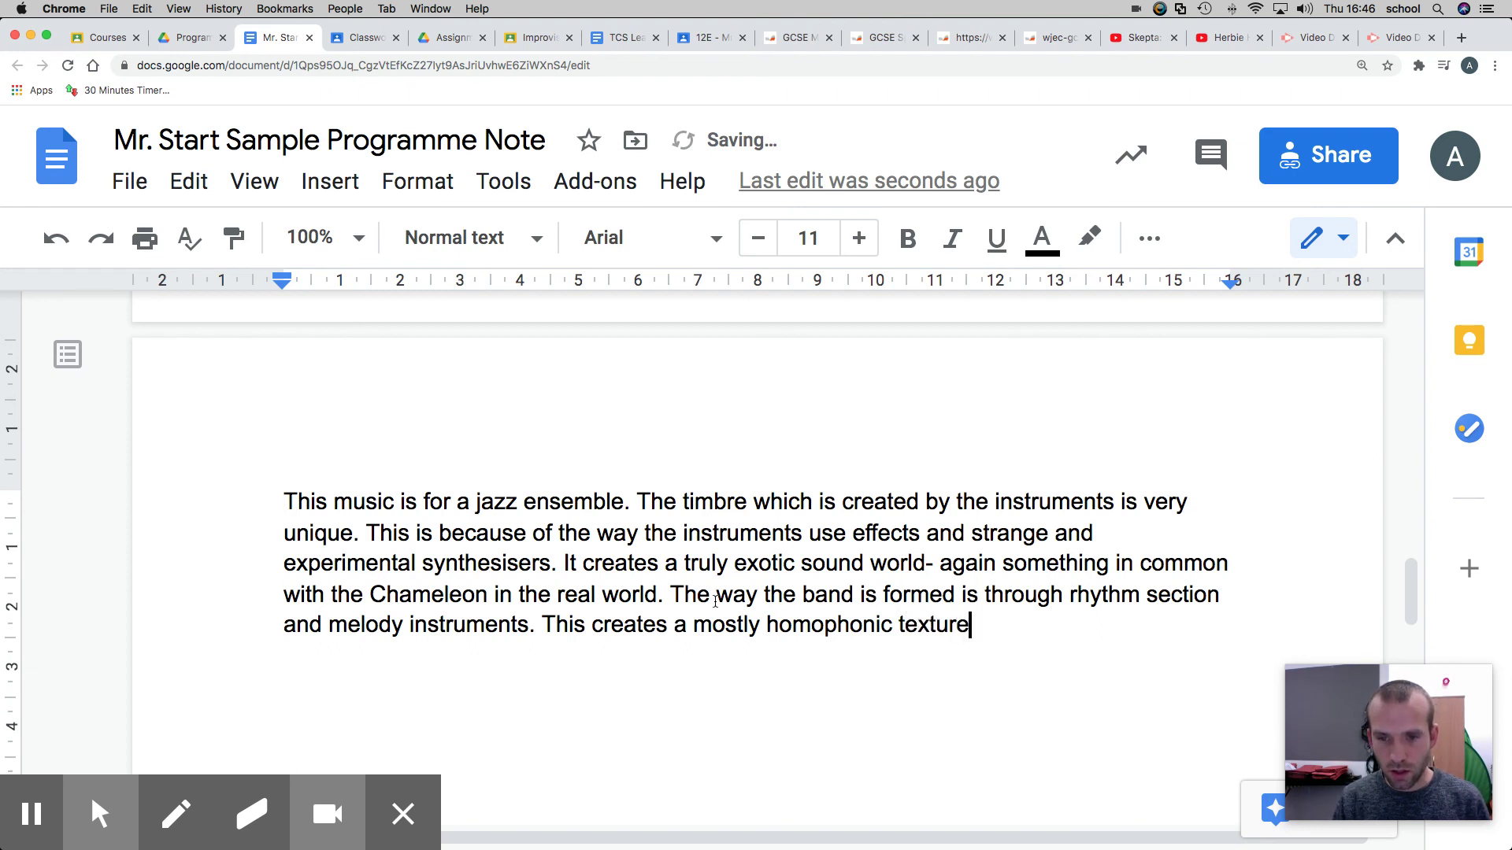
text(however the)
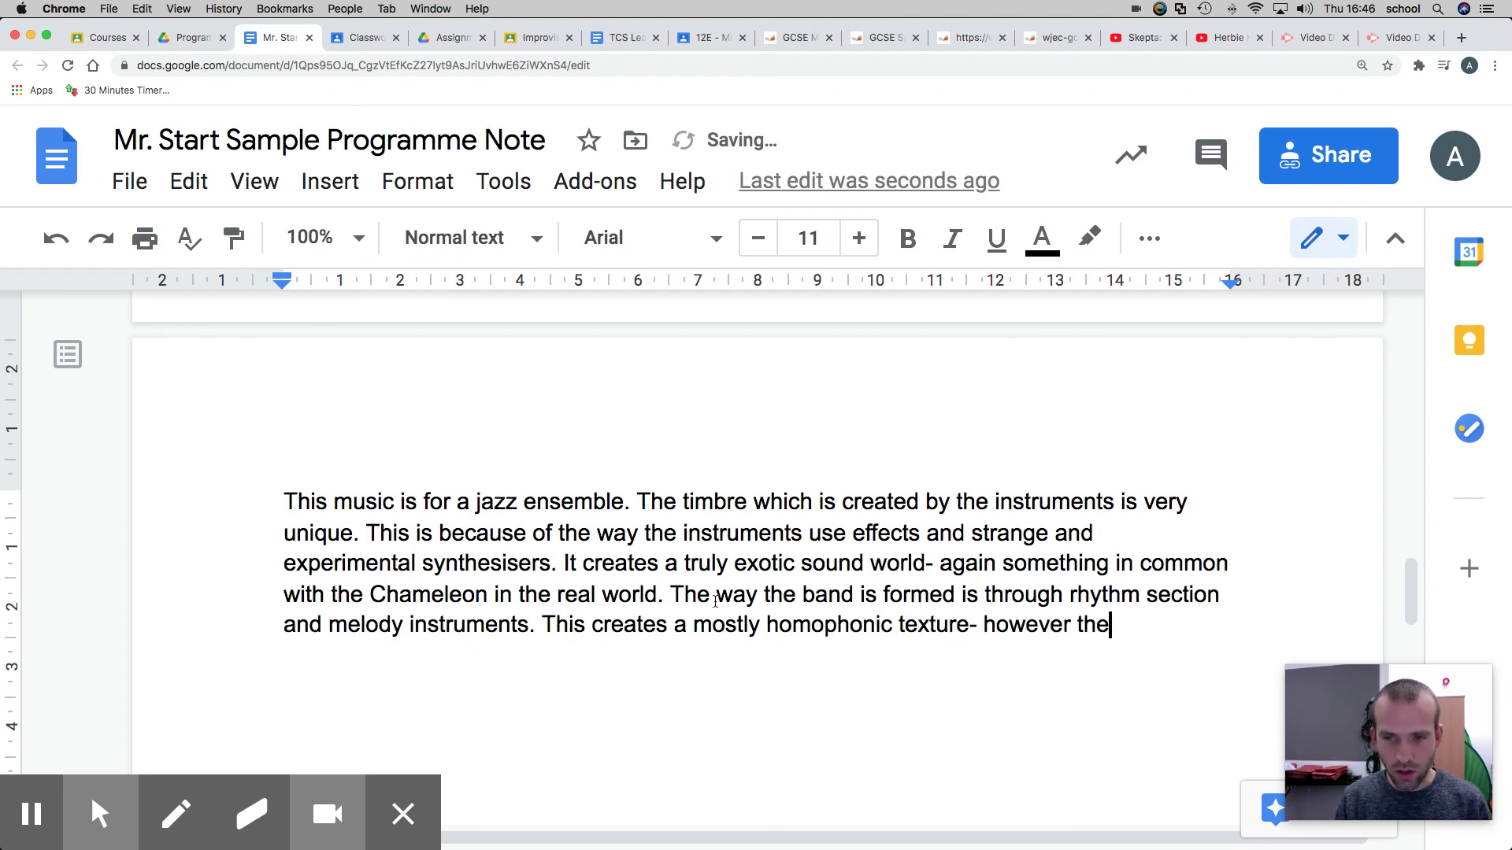
text(re are lots of m)
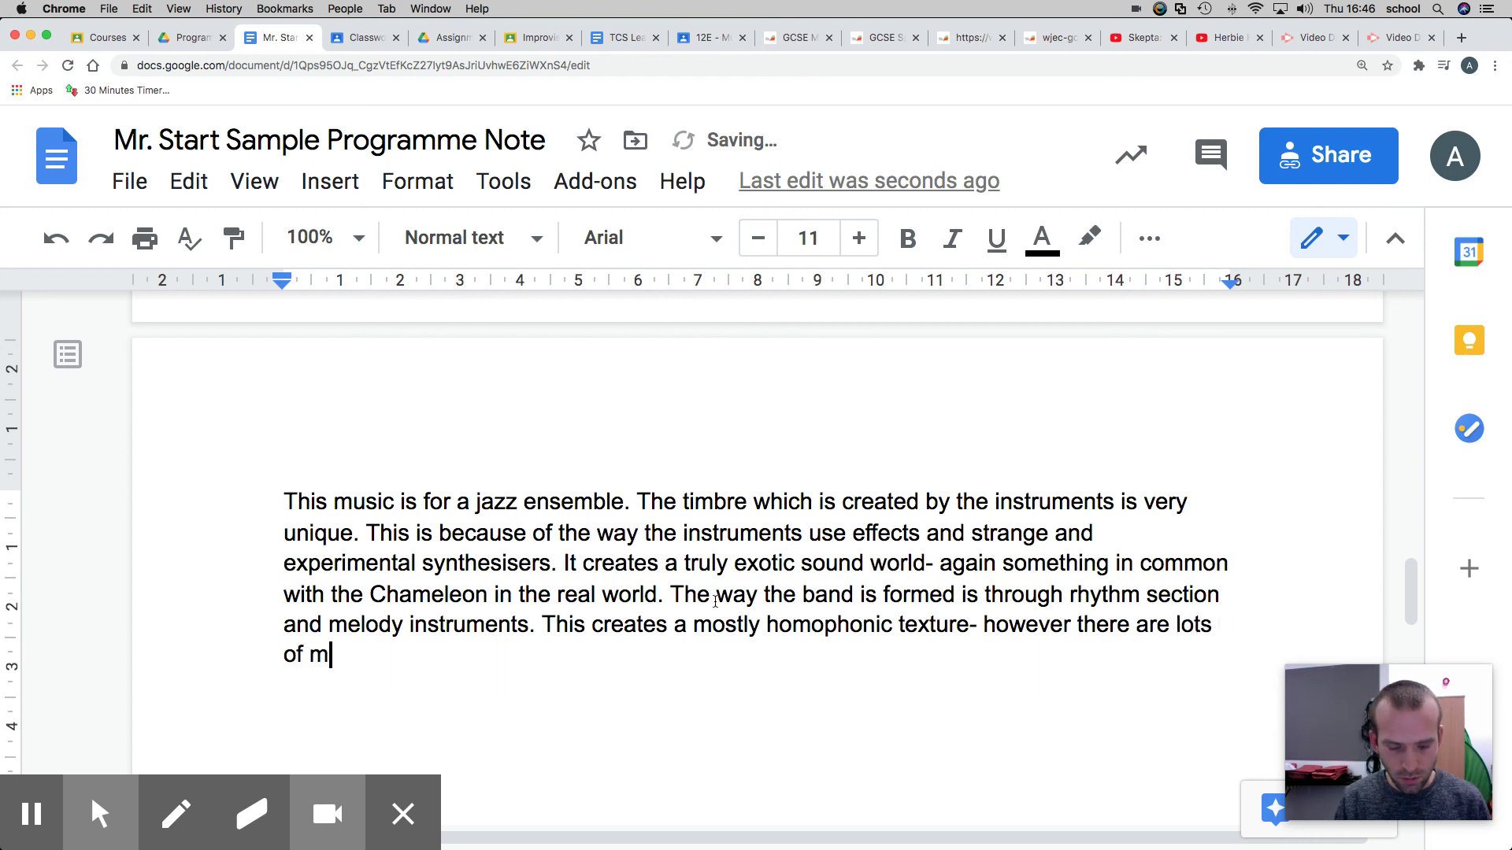
text(elody lines wih)
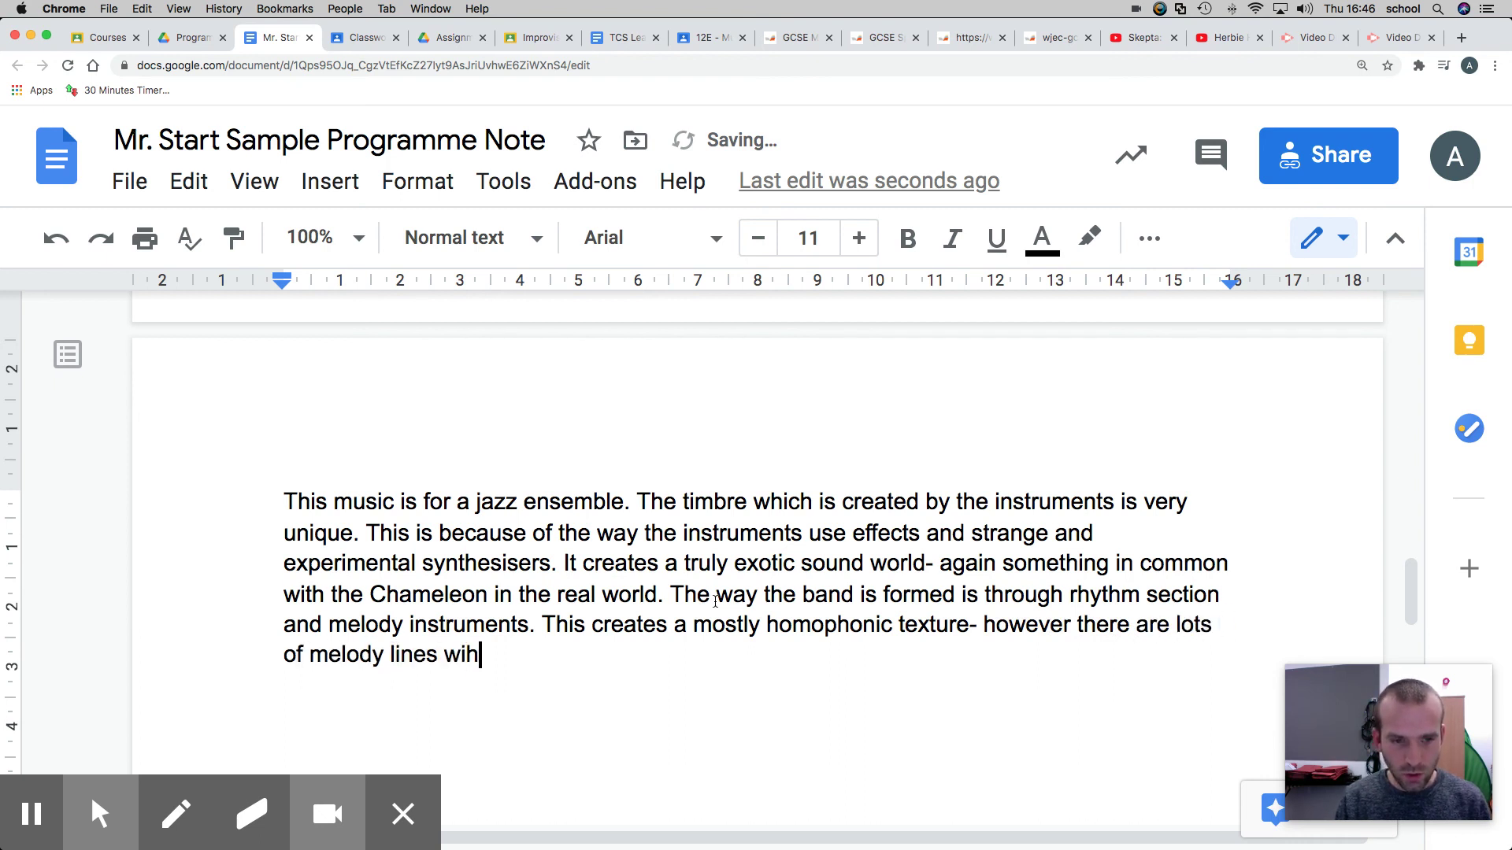
Step: Begin the sentence about melody lines that cross each other
key(BackSpace)
key(BackSpace)
text(hich cor)
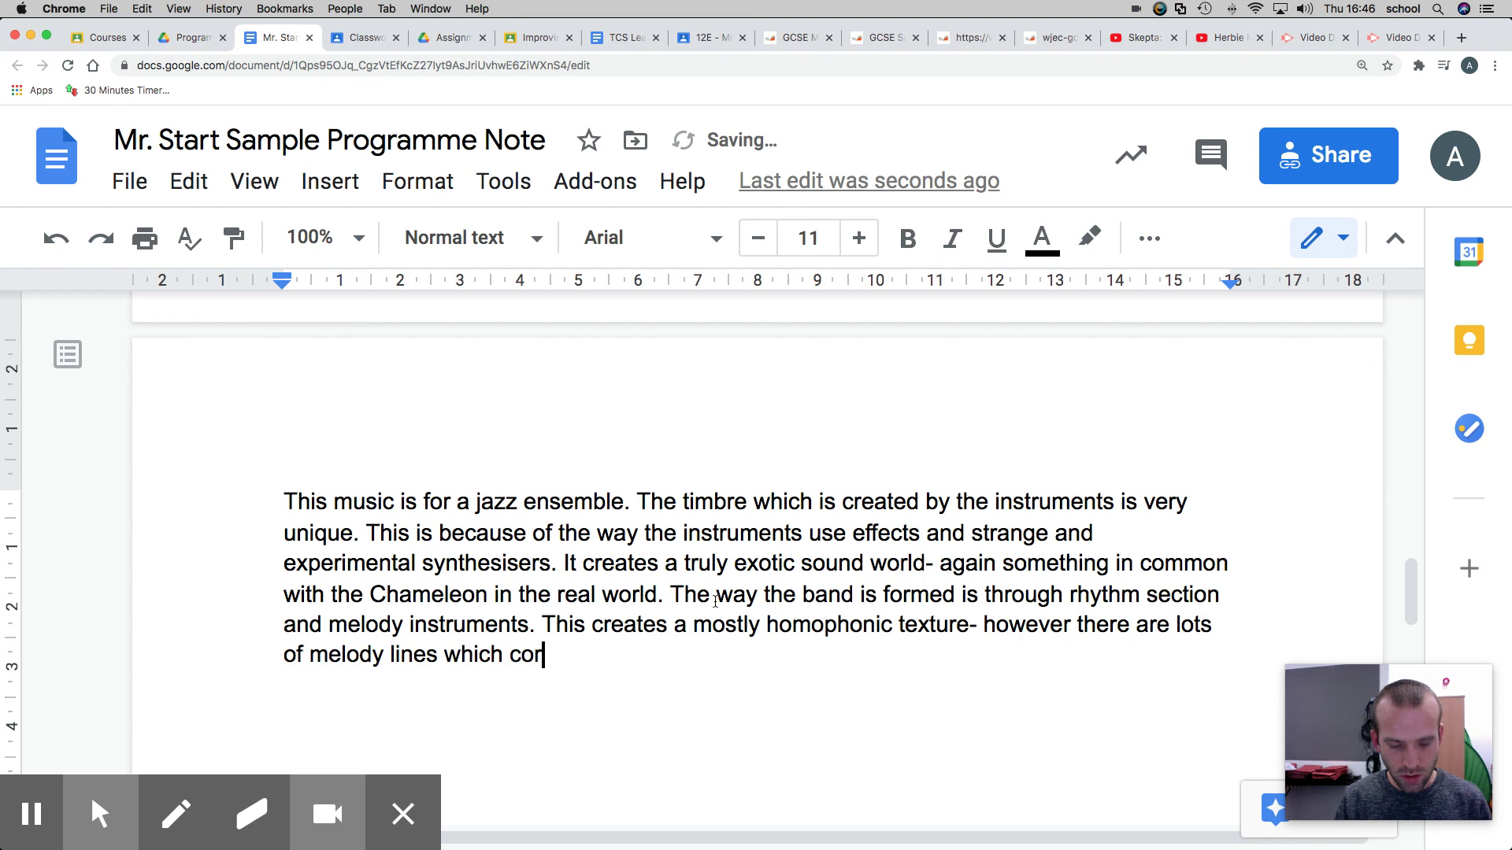
text(ss)
key(BackSpace)
key(BackSpace)
key(BackSpace)
key(BackSpace)
text(ross ov)
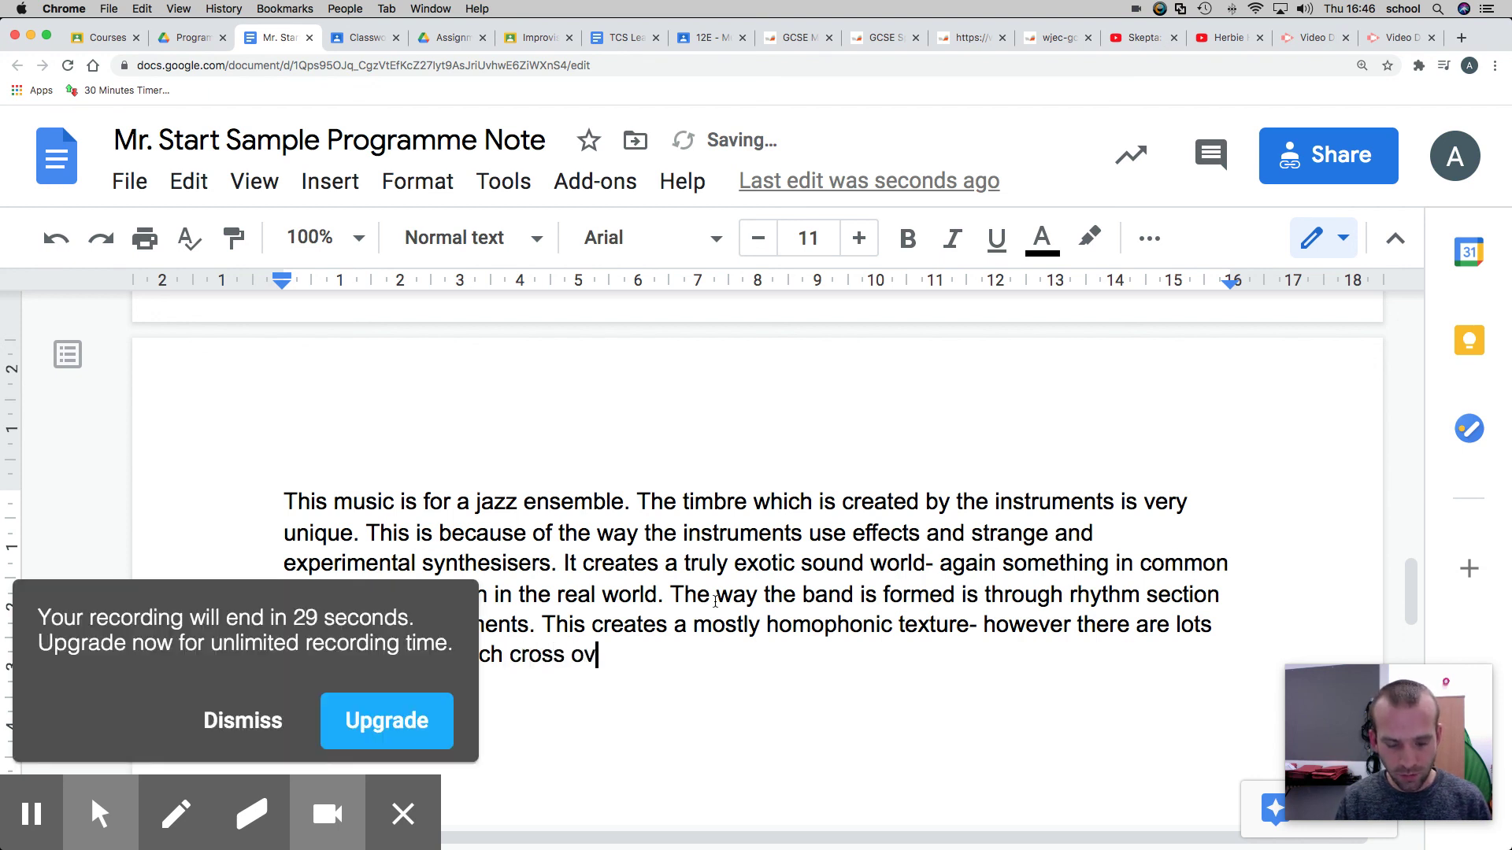
text(er-each o)
key(BackSpace)
text(-)
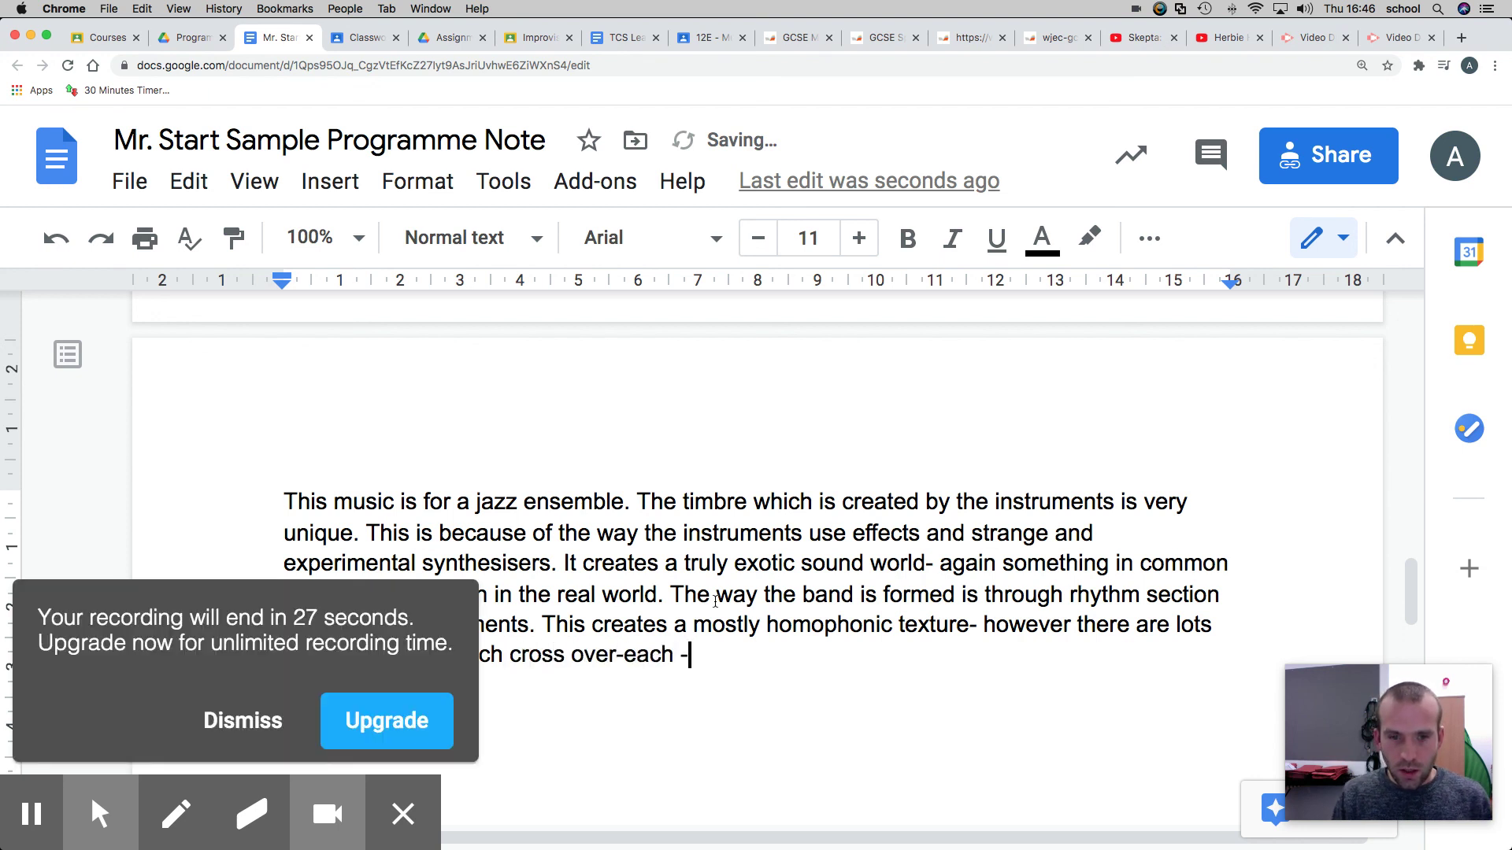
key(BackSpace)
key(BackSpace)
key(BackSpace)
key(BackSpace)
key(BackSpace)
key(BackSpace)
key(BackSpace)
text( each)
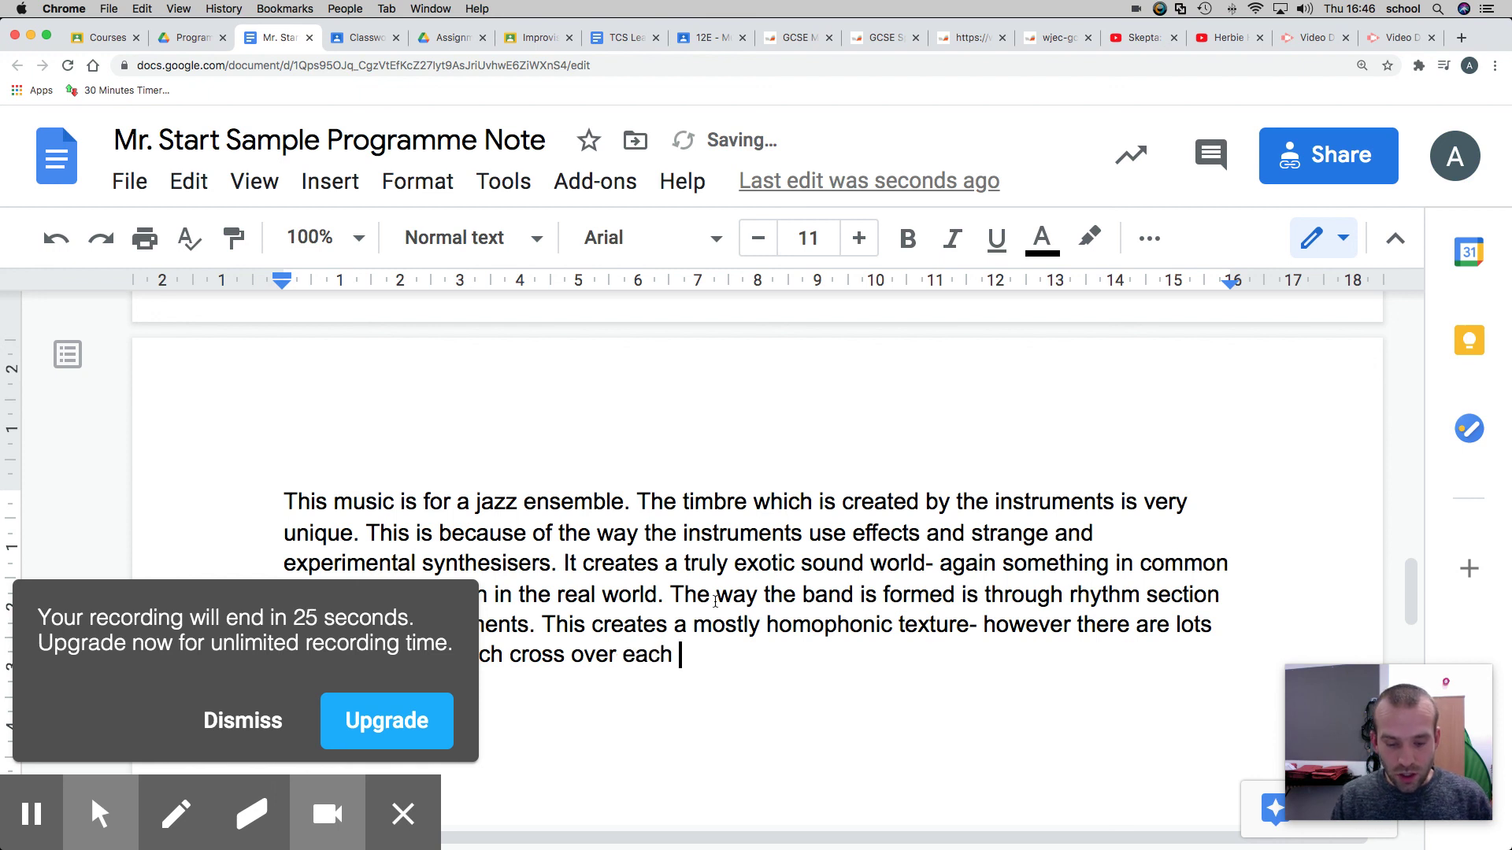
key(BackSpace)
key(BackSpace)
text(-)
key(BackSpace)
text(0)
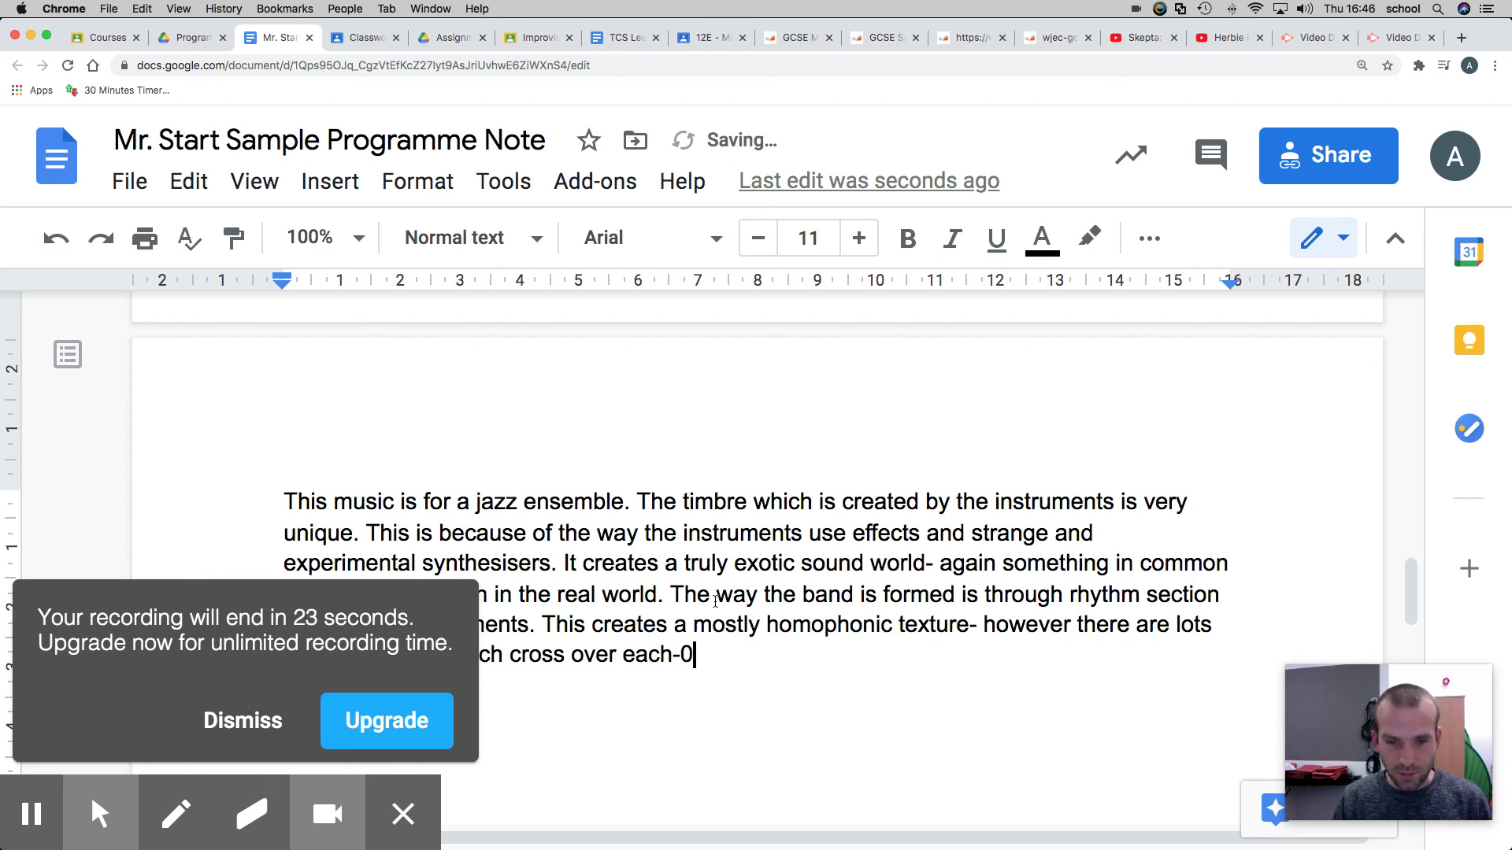
key(BackSpace)
text(other.)
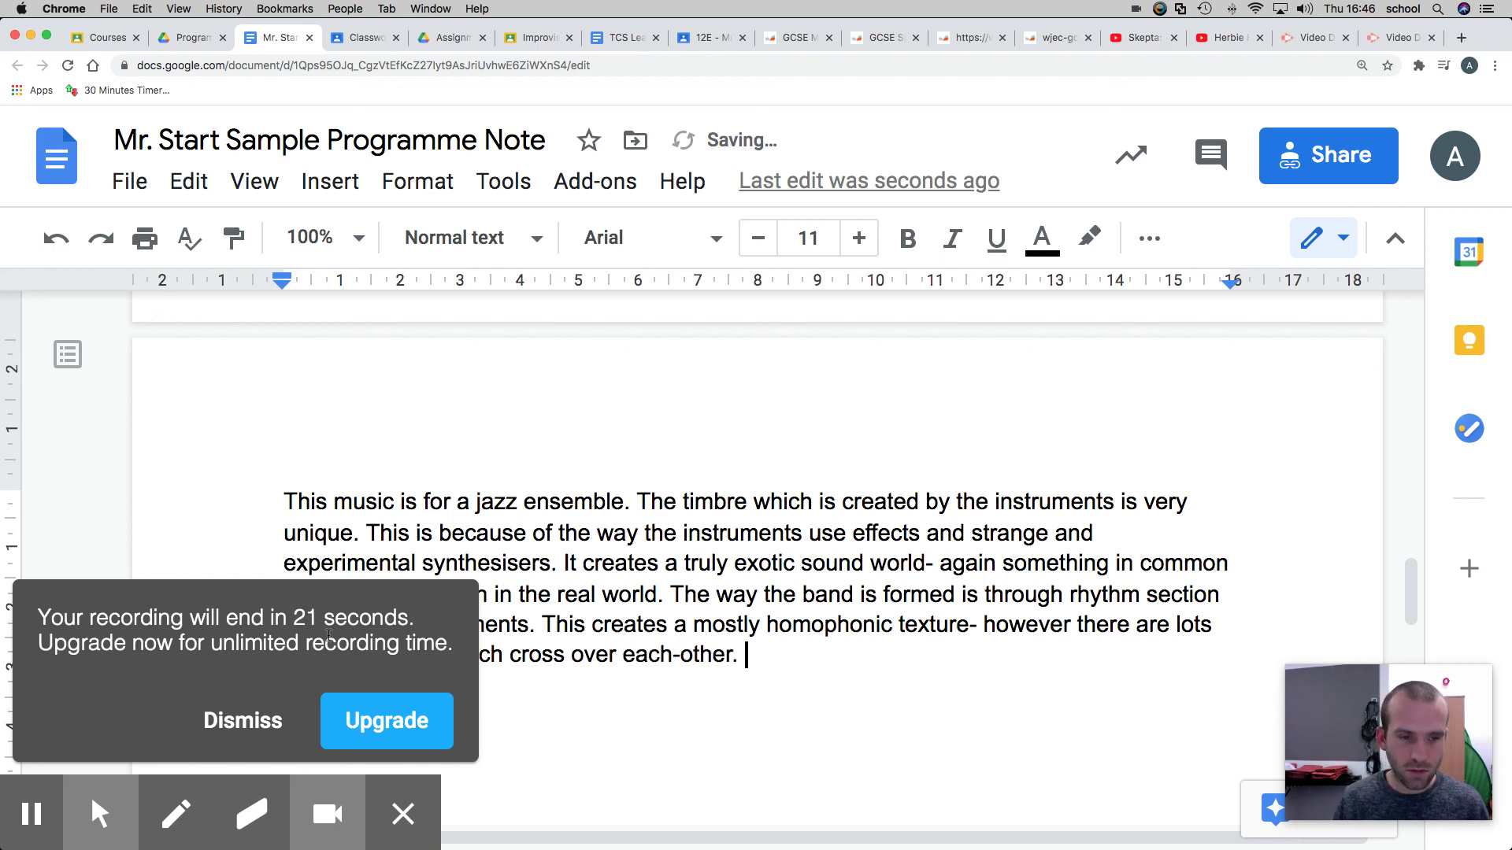